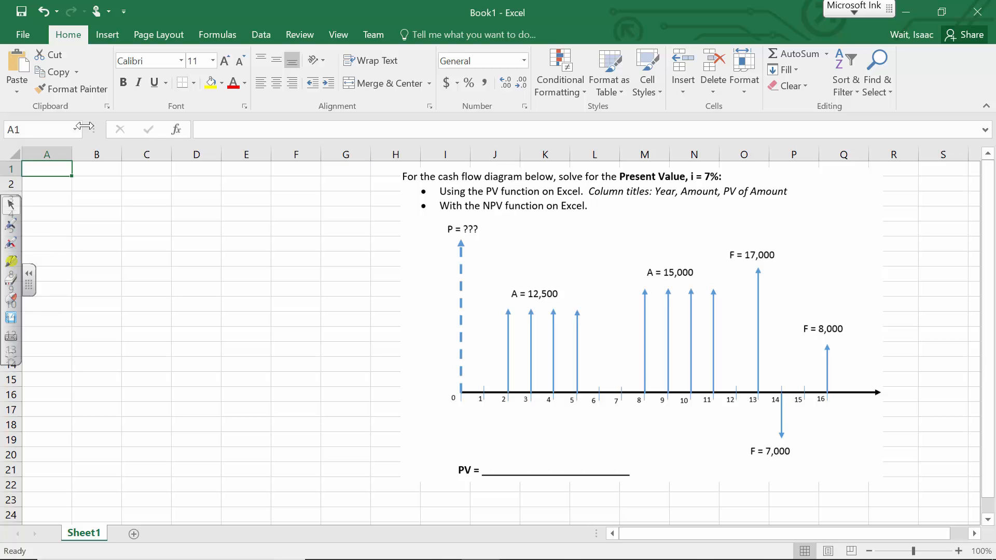
- Enter the label "i=" in cell A1 and the interest rate .07 in cell B1
{"action": "type", "text": "i="}
{"action": "key", "text": "Tab"}
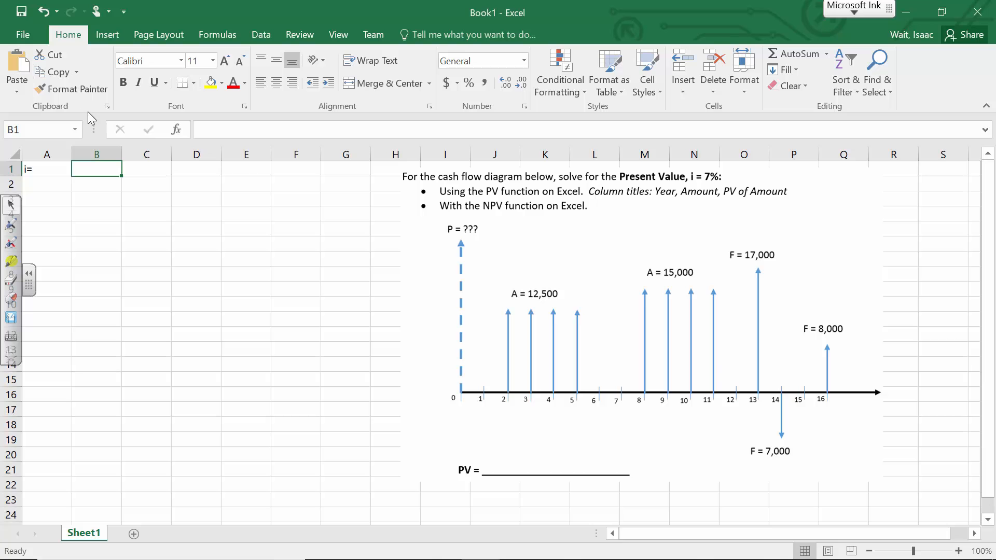
{"action": "type", "text": ".07"}
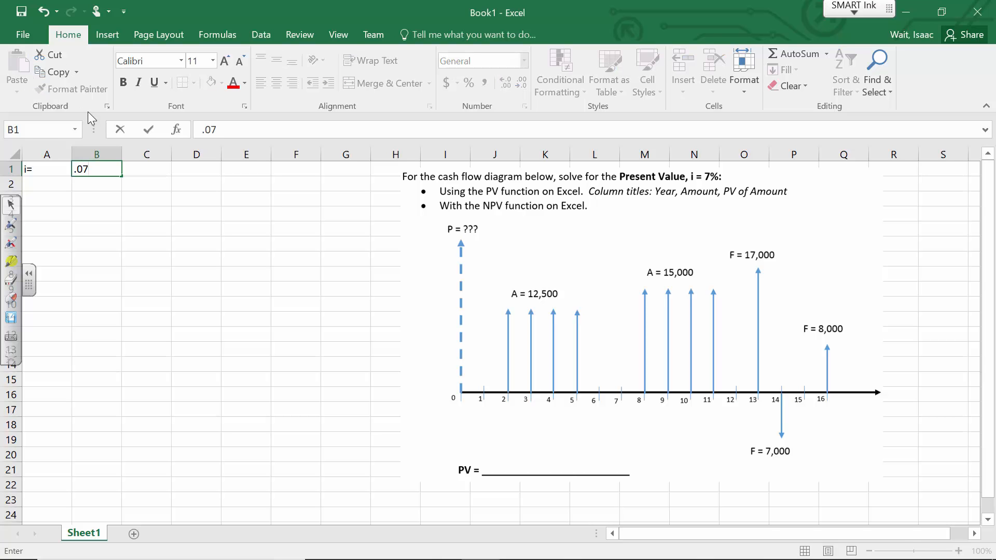
{"action": "key", "text": "Return"}
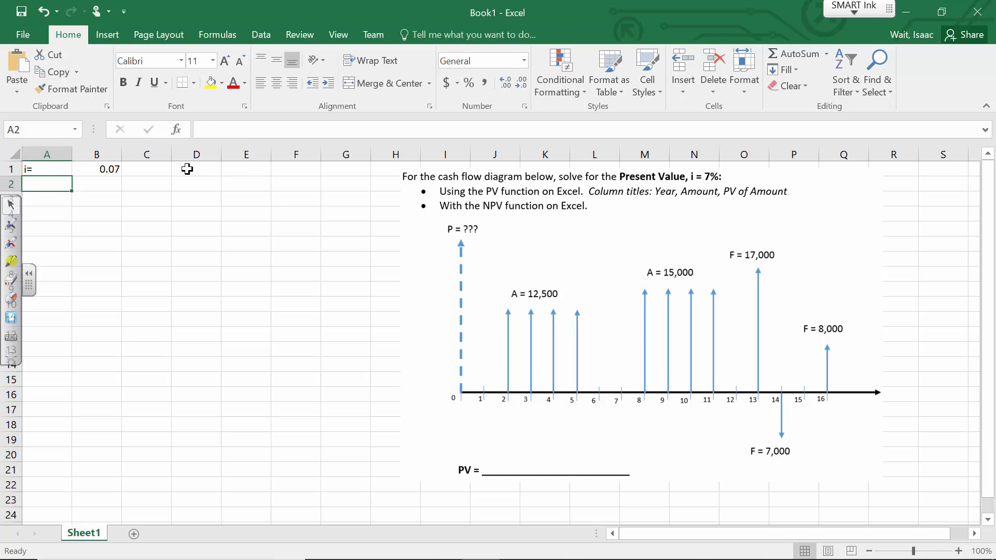
- Shrink the cash flow diagram picture and move it to cover about columns F through M, starting at row 1
{"action": "double_click", "coordinate": [959, 551]}
{"action": "left_click", "coordinate": [959, 551]}
{"action": "left_click_drag", "start_coordinate": [828, 452], "coordinate": [654, 418]}
{"action": "left_click_drag", "start_coordinate": [353, 167], "coordinate": [440, 272]}
{"action": "left_click_drag", "start_coordinate": [600, 353], "coordinate": [506, 300]}
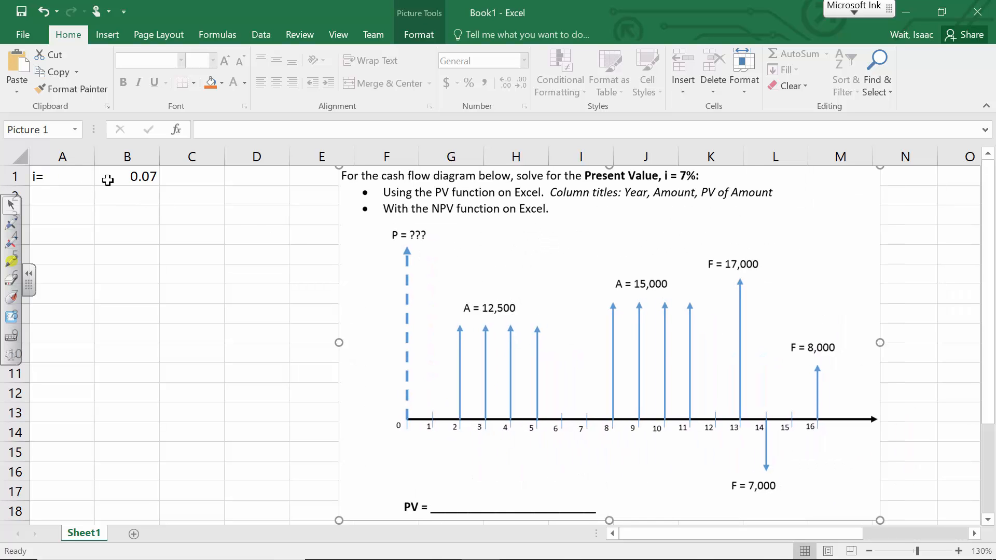
{"action": "left_click", "coordinate": [74, 180]}
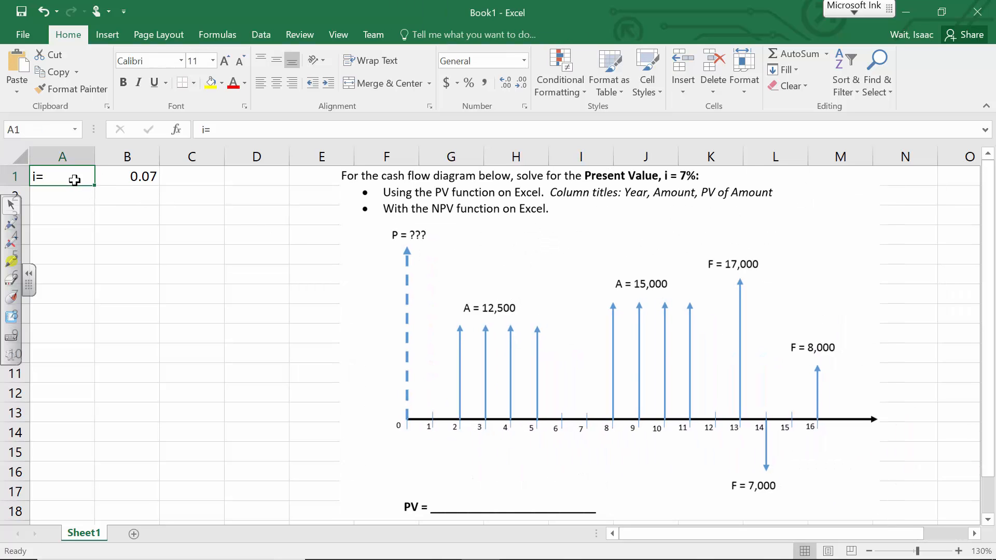
{"action": "left_click", "coordinate": [131, 180]}
{"action": "left_click", "coordinate": [85, 179]}
{"action": "left_click", "coordinate": [117, 171]}
{"action": "left_click", "coordinate": [84, 177]}
- Try to keep the rate in a single cell by clearing B1 and changing A1 to "i=.07"
{"action": "left_click", "coordinate": [139, 173]}
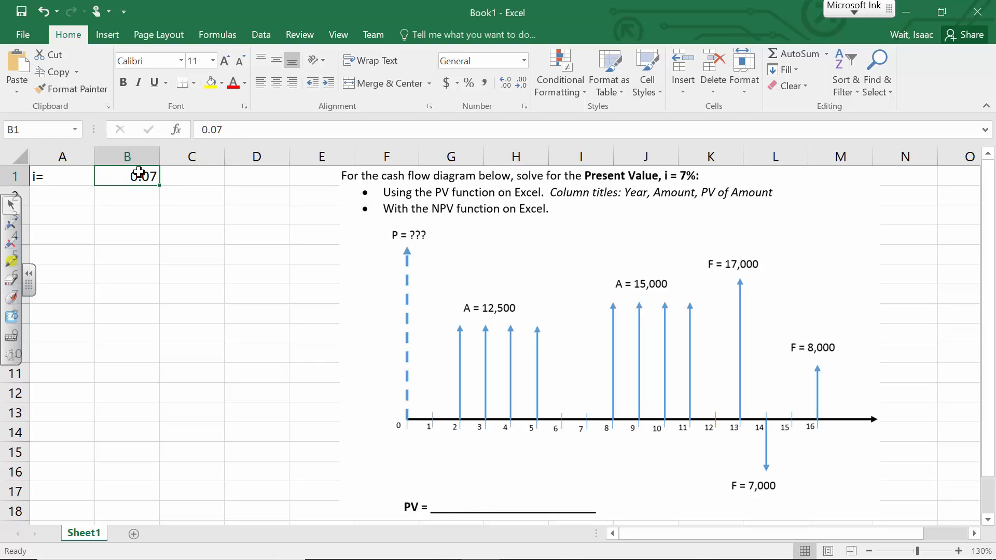
{"action": "key", "text": "Delete"}
{"action": "key", "text": "Left"}
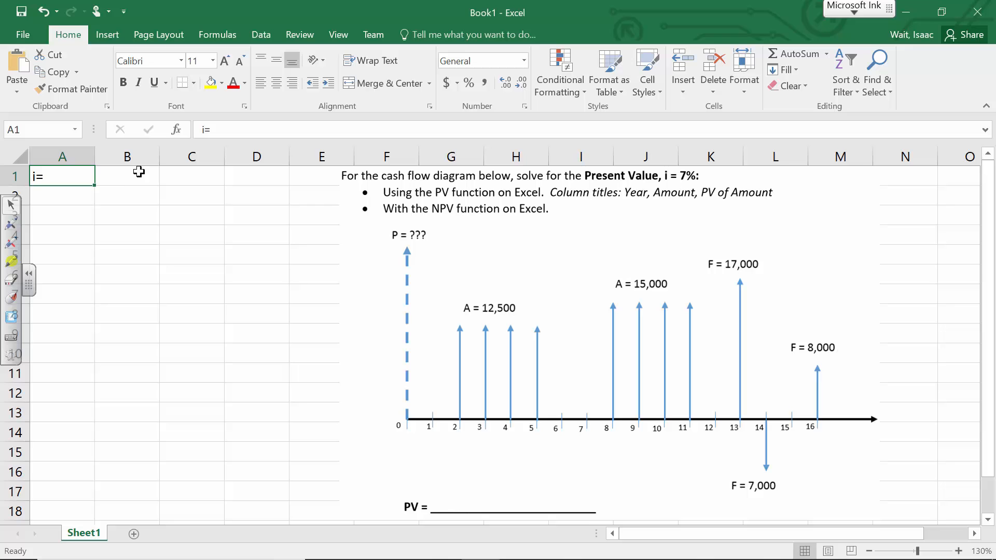
{"action": "left_click", "coordinate": [232, 130]}
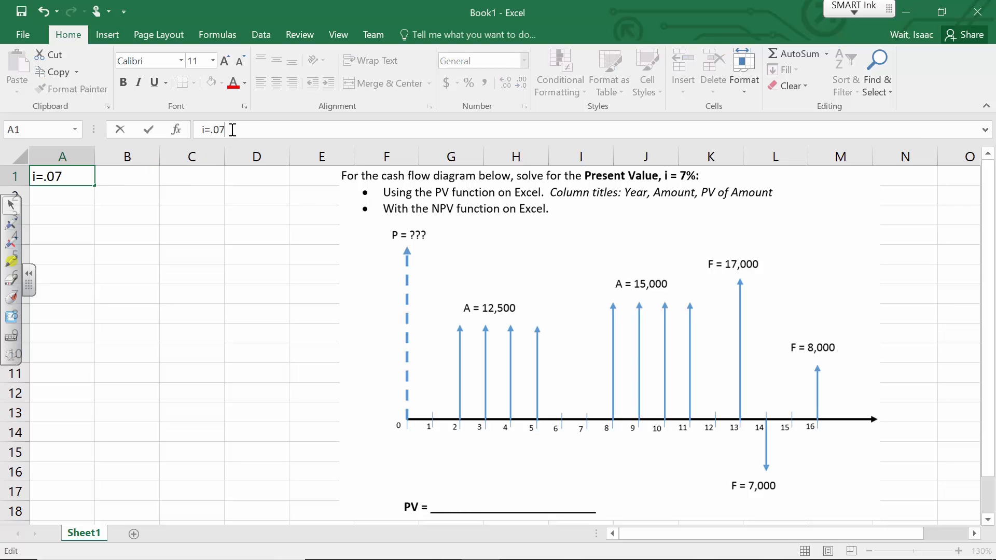
{"action": "key", "text": "Return"}
{"action": "key", "text": "Up"}
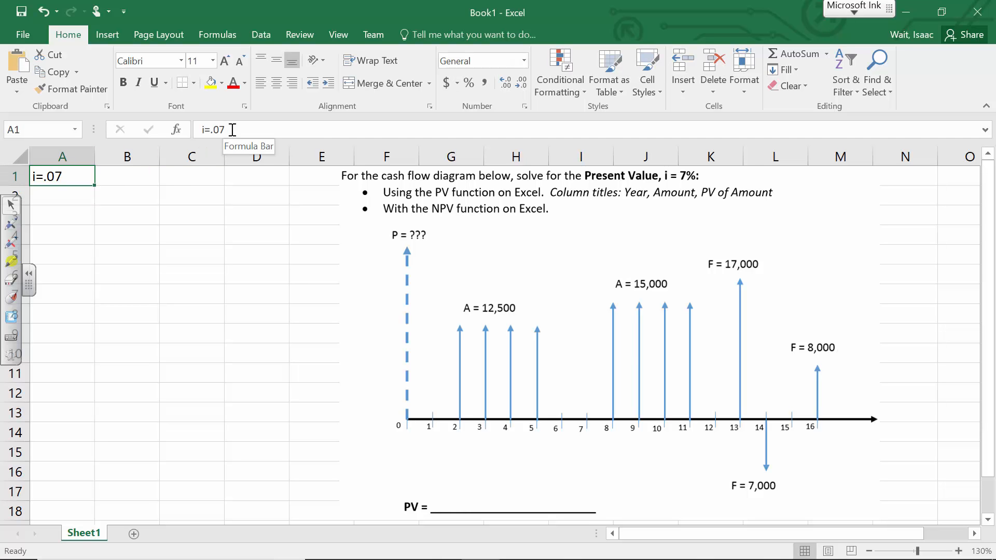
- Shorten the text in A1 to "i=" and enter the interest rate .07 in cell B1
{"action": "left_click", "coordinate": [232, 130]}
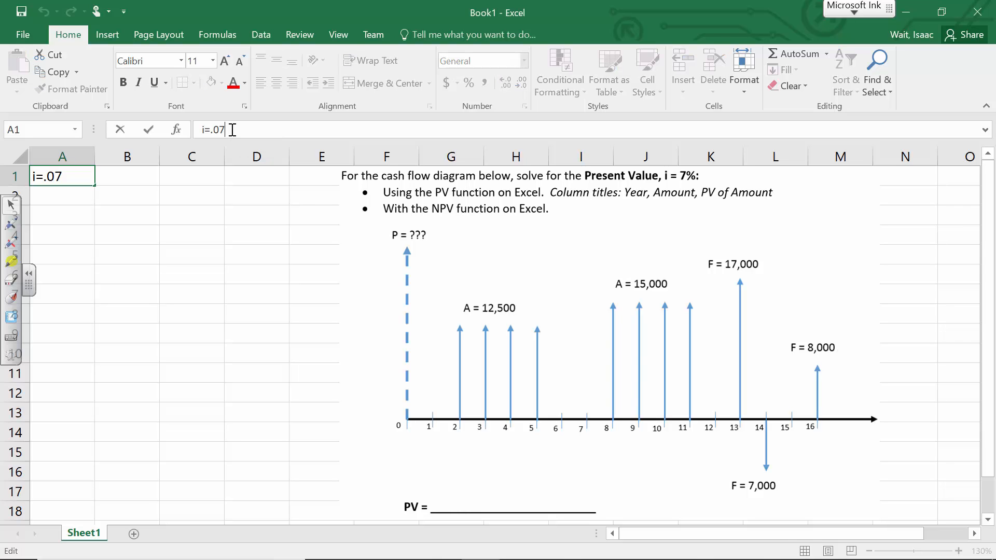
{"action": "key", "text": "BackSpace"}
{"action": "key", "text": "BackSpace"}
{"action": "key", "text": "BackSpace"}
{"action": "key", "text": "Tab"}
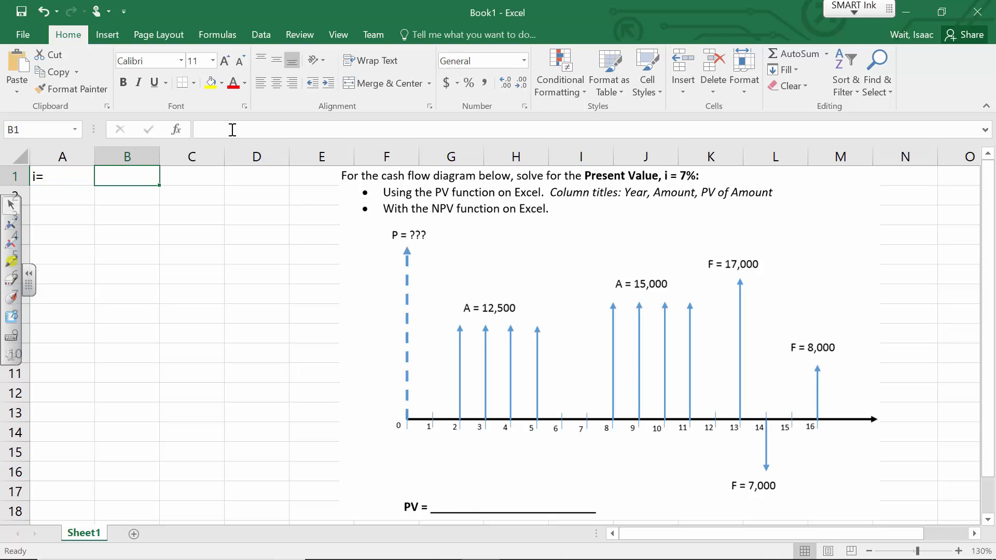
{"action": "type", "text": ".0"}
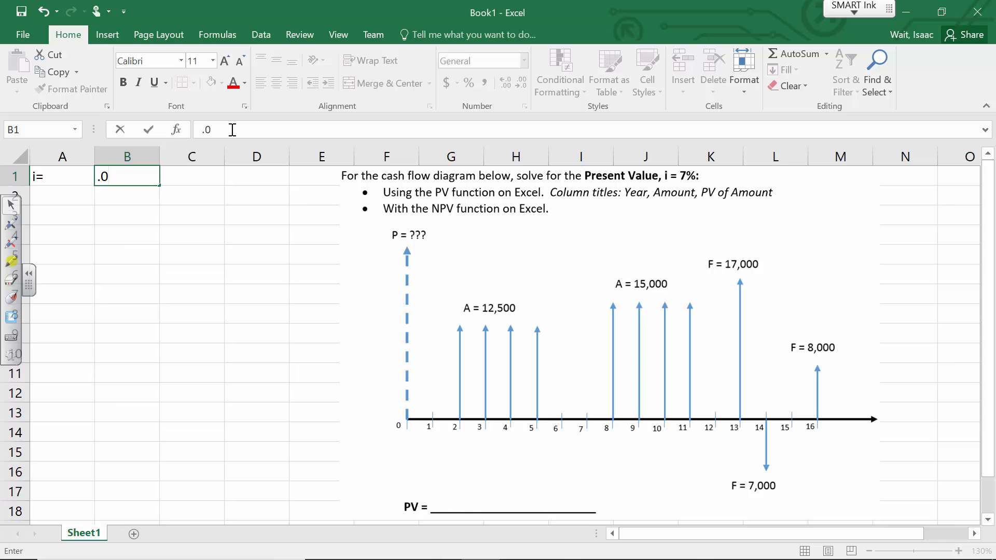
{"action": "key", "text": "Return"}
- Center the contents of cells A1 and B1 horizontally
{"action": "left_click_drag", "start_coordinate": [66, 174], "coordinate": [102, 177]}
{"action": "left_click", "coordinate": [276, 83]}
{"action": "left_click", "coordinate": [169, 218]}
{"action": "left_click", "coordinate": [87, 179]}
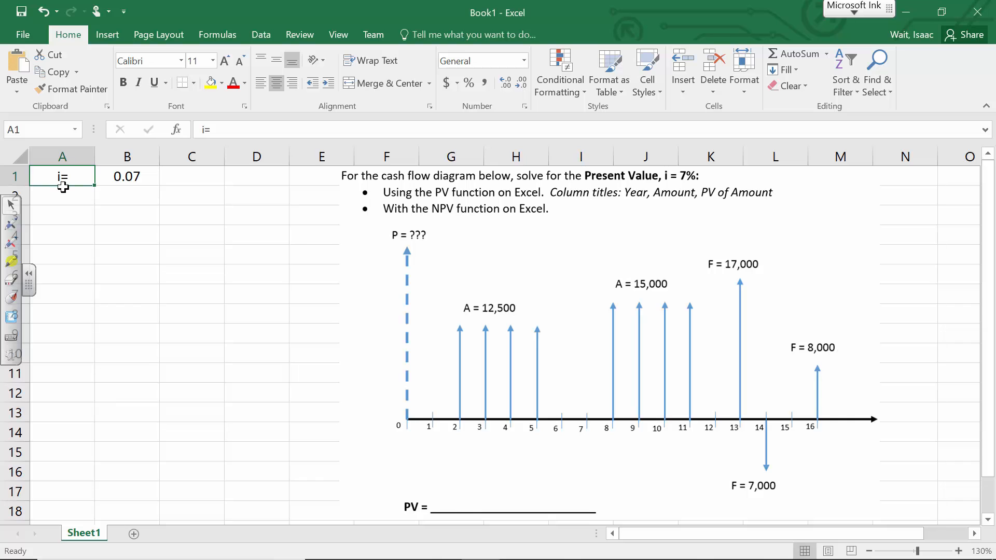
{"action": "left_click", "coordinate": [129, 178]}
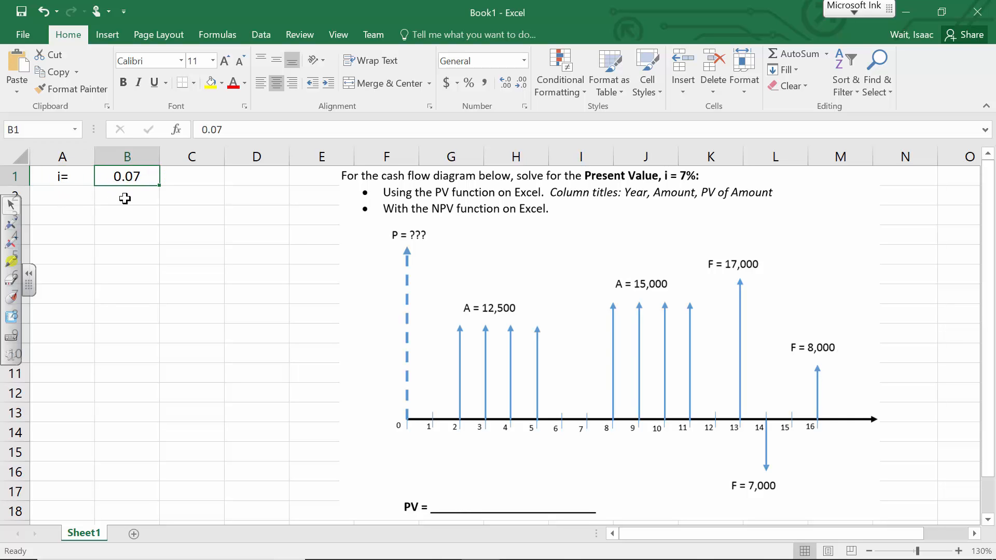
- Enter the headings Year, Amount and PV of Amount in A3:C3, and widen column C to fit its heading
{"action": "left_click", "coordinate": [78, 214]}
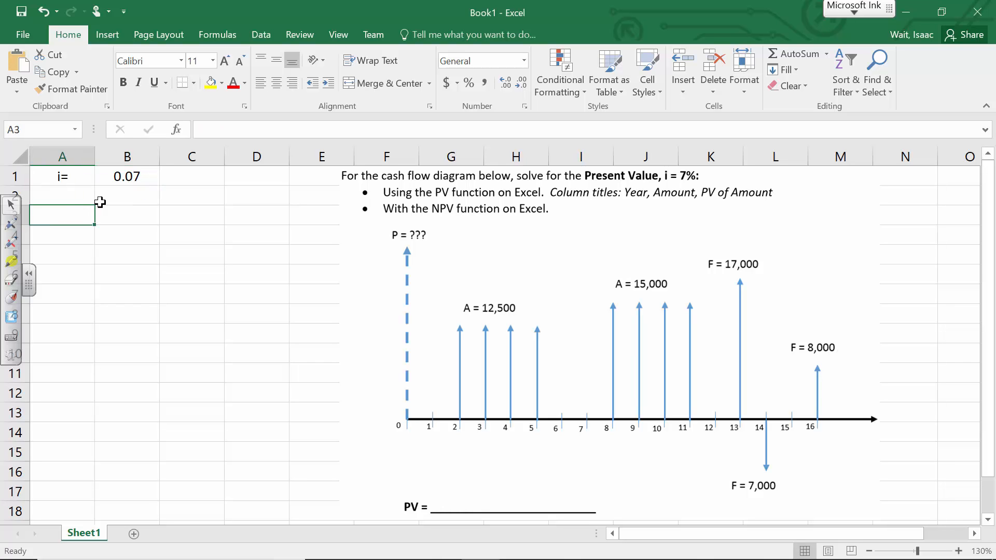
{"action": "type", "text": "Year"}
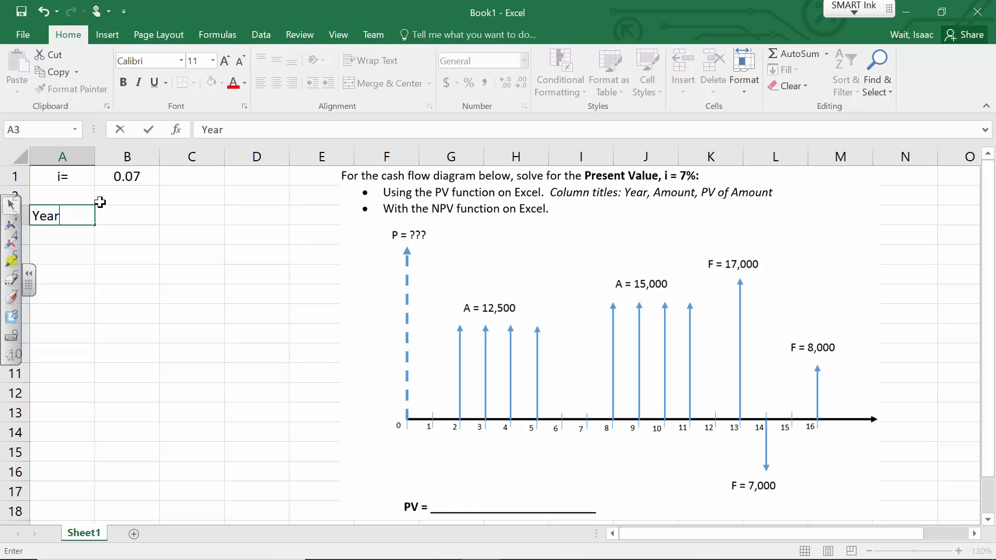
{"action": "key", "text": "Tab"}
{"action": "type", "text": "AS"}
{"action": "key", "text": "BackSpace"}
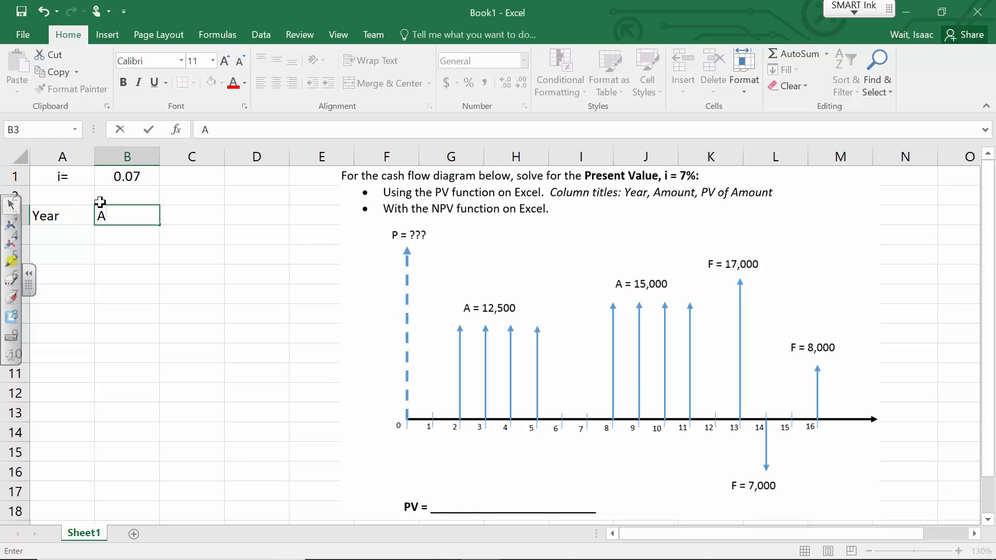
{"action": "type", "text": "mount"}
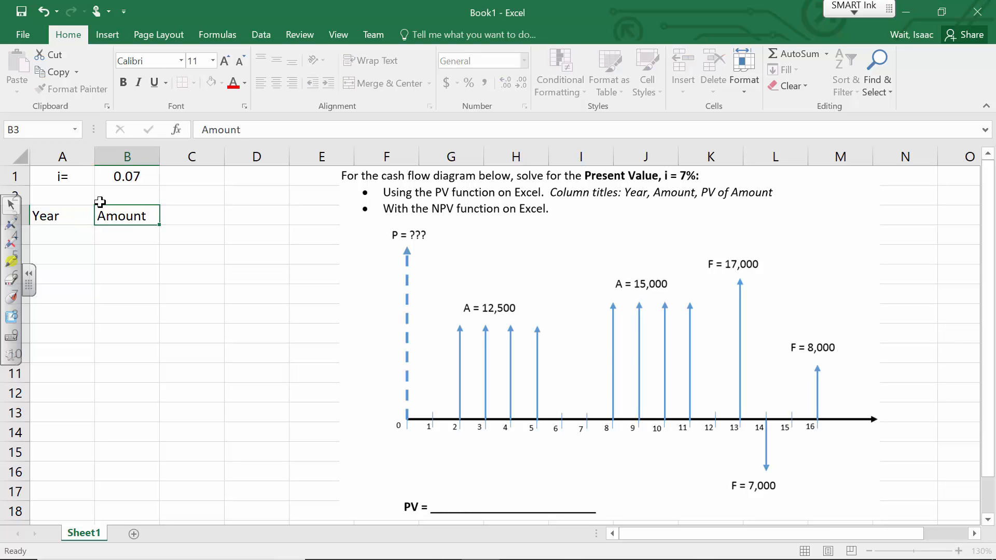
{"action": "key", "text": "Tab"}
{"action": "type", "text": "PV of Amount"}
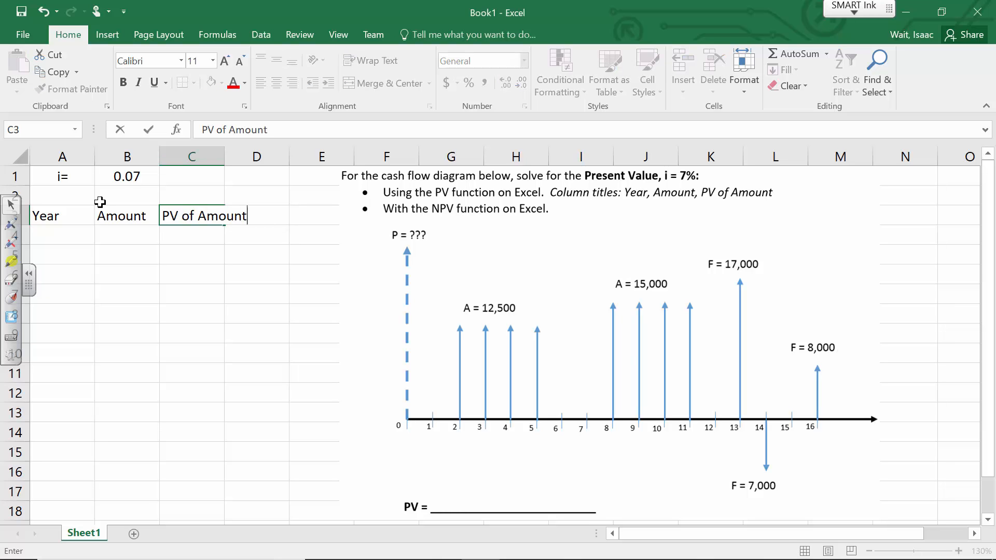
{"action": "key", "text": "Return"}
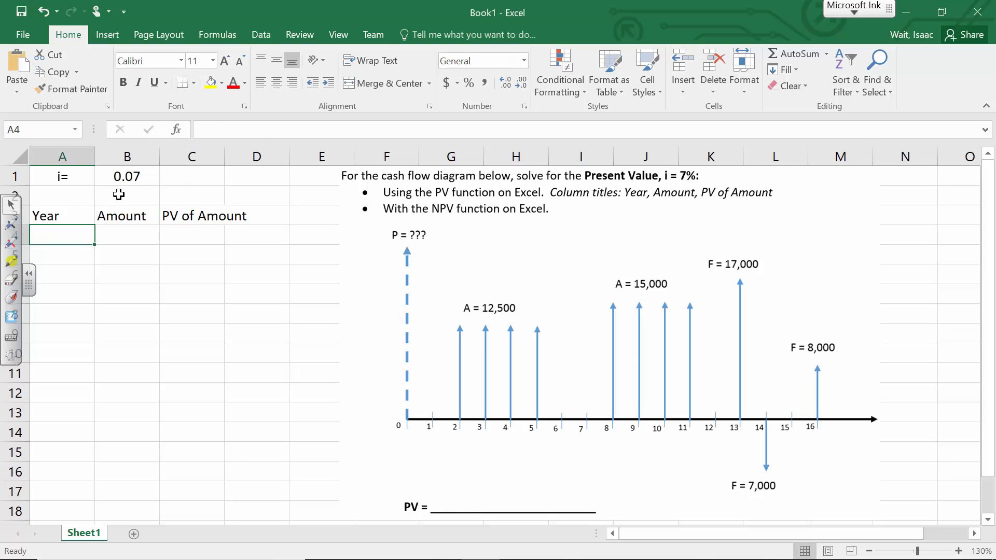
{"action": "left_click_drag", "start_coordinate": [225, 155], "coordinate": [258, 156]}
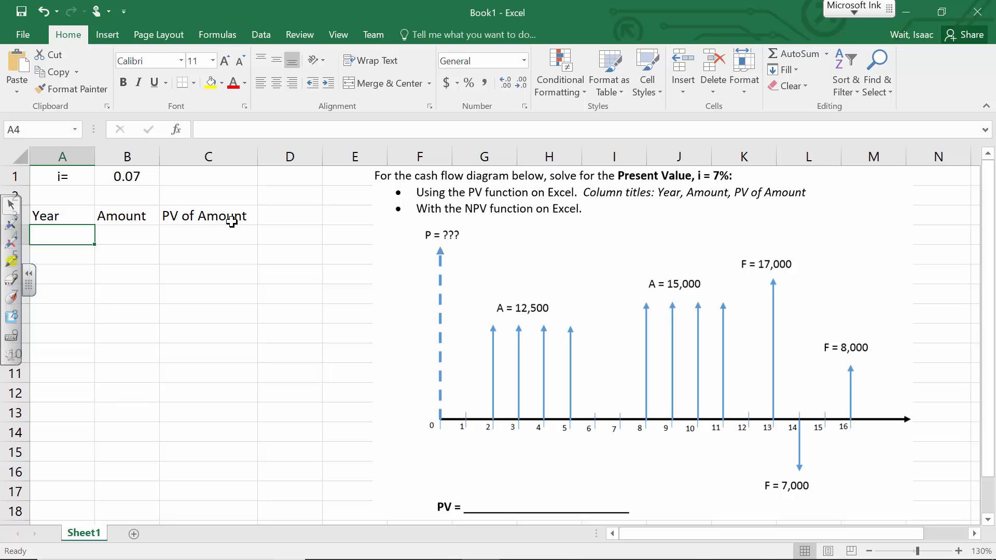
{"action": "mouse_move", "coordinate": [398, 559]}
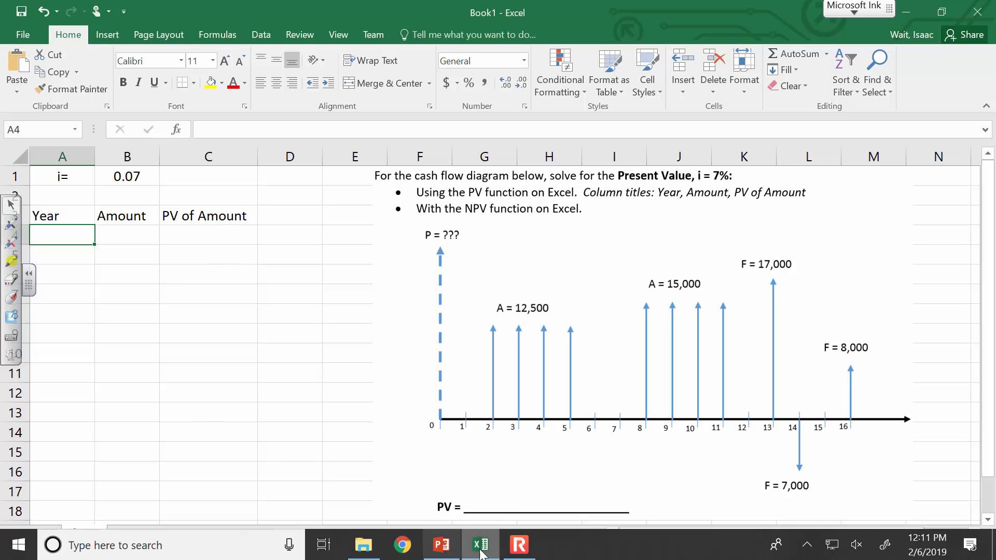
{"action": "left_click", "coordinate": [519, 545]}
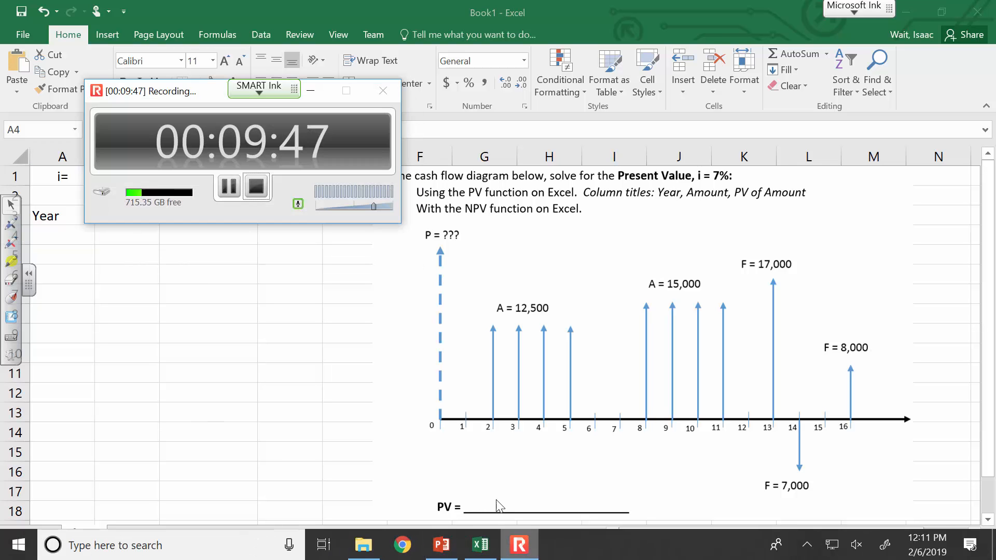
{"action": "left_click", "coordinate": [229, 187]}
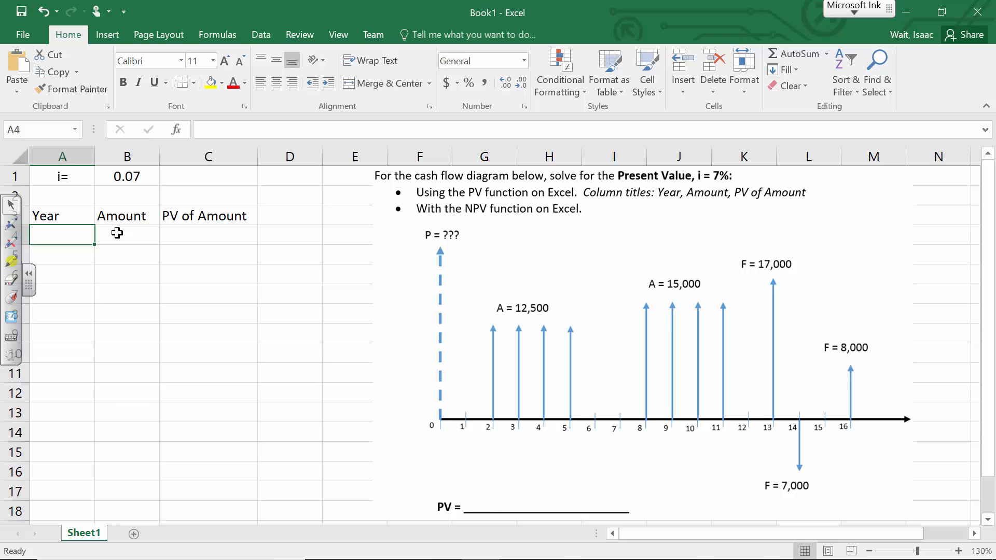
- Enter 0 and 1 under Year starting in A4, and extend the series down to year 16 in A20
{"action": "type", "text": "0"}
{"action": "key", "text": "Return"}
{"action": "type", "text": "1"}
{"action": "key", "text": "Return"}
{"action": "left_click_drag", "start_coordinate": [82, 235], "coordinate": [89, 473]}
{"action": "scroll", "coordinate": [701, 413], "scroll_direction": "up", "scroll_amount": 2}
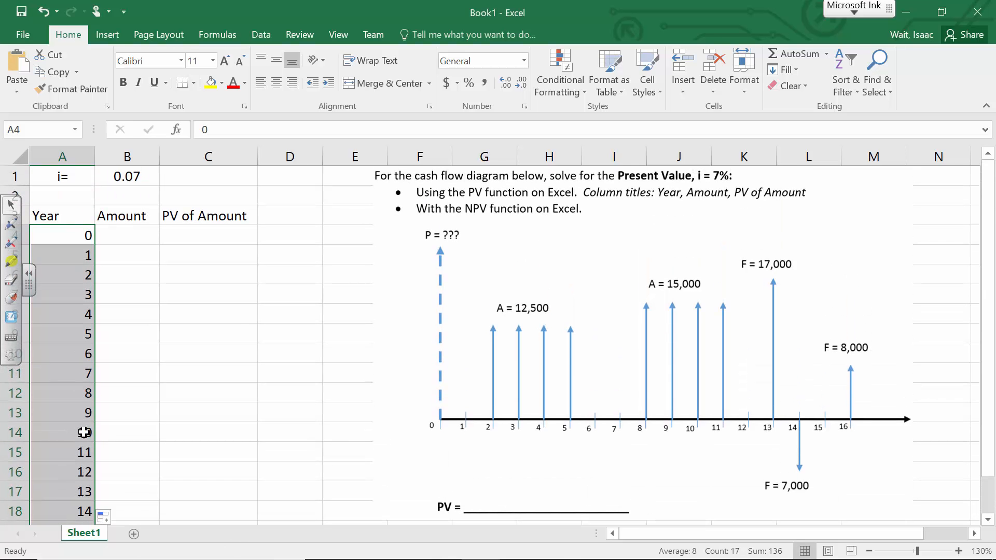
{"action": "left_click", "coordinate": [869, 551]}
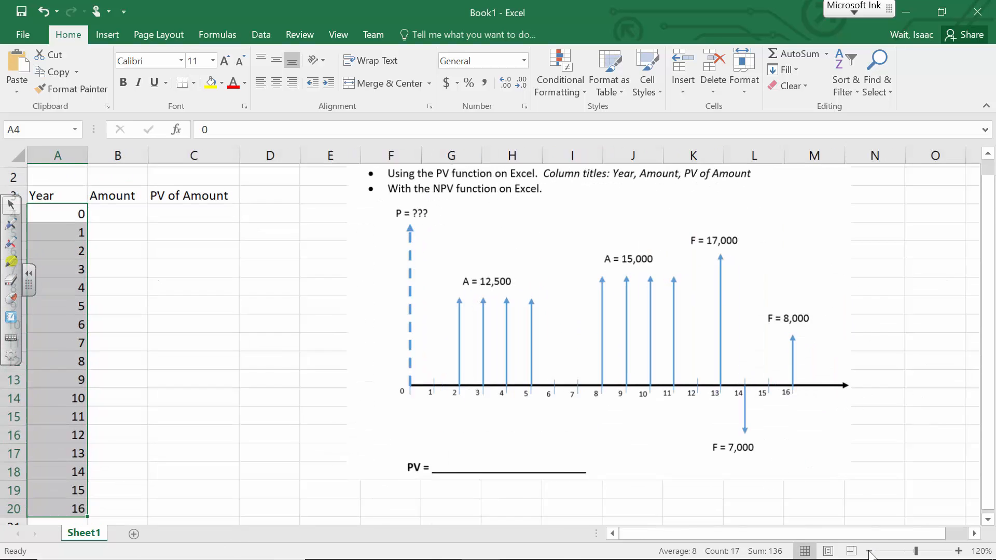
{"action": "left_click", "coordinate": [41, 196]}
{"action": "left_click", "coordinate": [57, 214]}
{"action": "left_click_drag", "start_coordinate": [57, 214], "coordinate": [73, 499]}
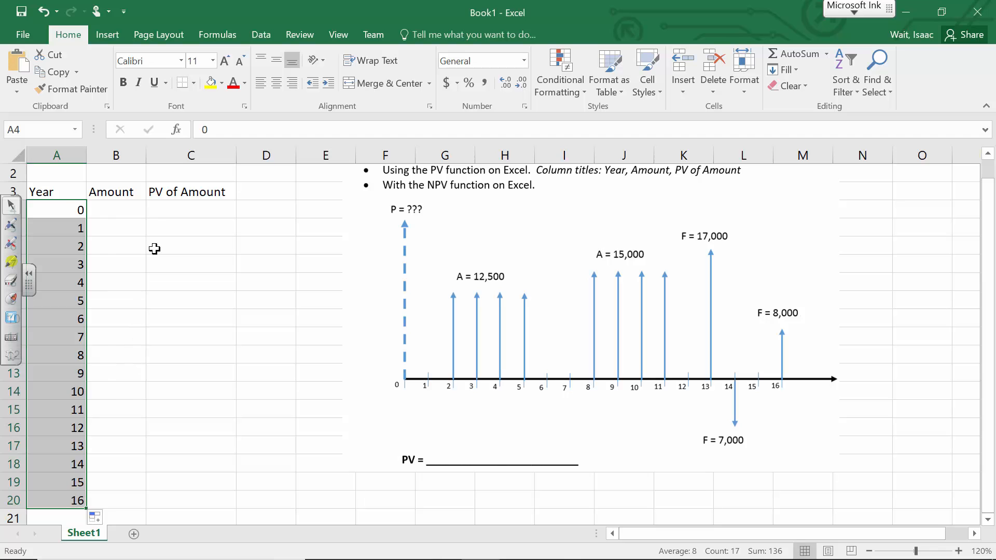
- Enter an amount of 0 for years 0 and 1 in cells B4 and B5
{"action": "left_click", "coordinate": [116, 209]}
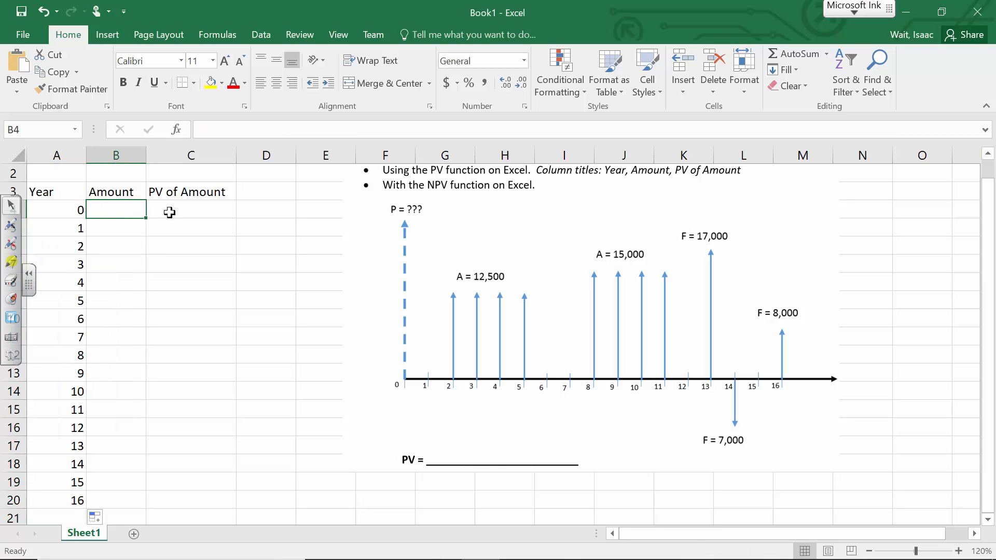
{"action": "type", "text": "0"}
{"action": "key", "text": "Return"}
{"action": "type", "text": "0"}
{"action": "key", "text": "Return"}
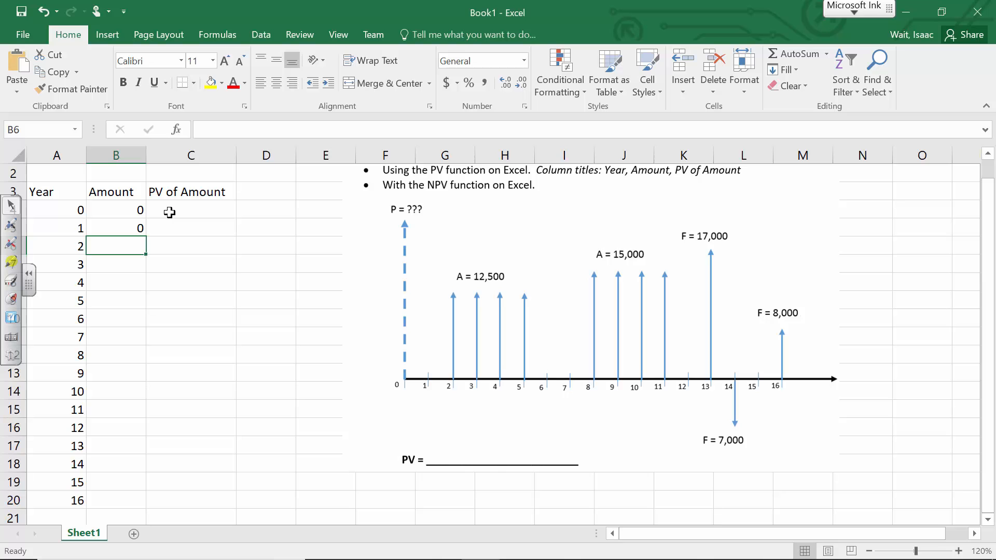
- Enter the amount 12500 for year 2 in B6 and copy it down through year 5
{"action": "type", "text": "125"}
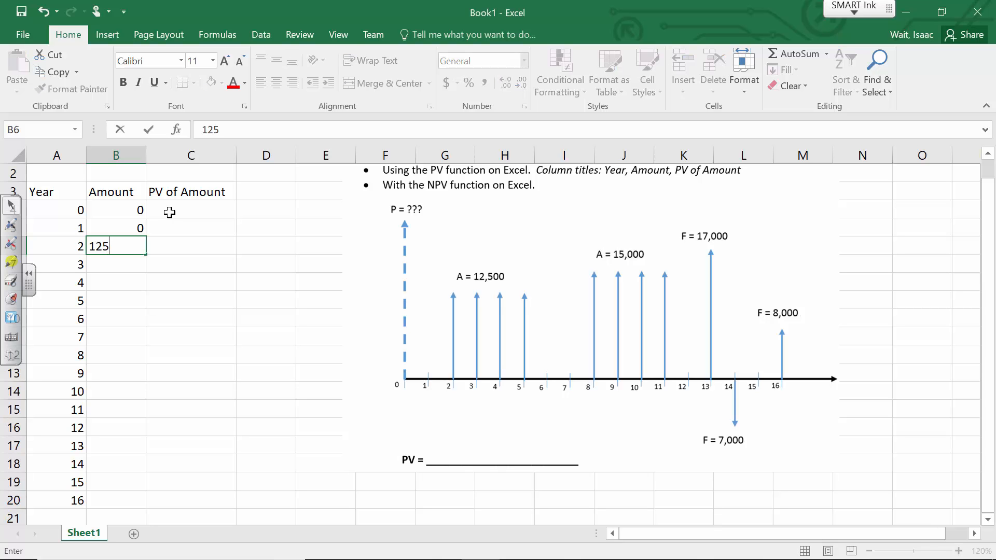
{"action": "type", "text": "00"}
{"action": "key", "text": "Return"}
{"action": "left_click", "coordinate": [134, 245]}
{"action": "left_click_drag", "start_coordinate": [147, 255], "coordinate": [134, 300]}
- Enter an amount of 0 for years 6 and 7 in cells B10 and B11
{"action": "double_click", "coordinate": [127, 319]}
{"action": "type", "text": "0"}
{"action": "key", "text": "Return"}
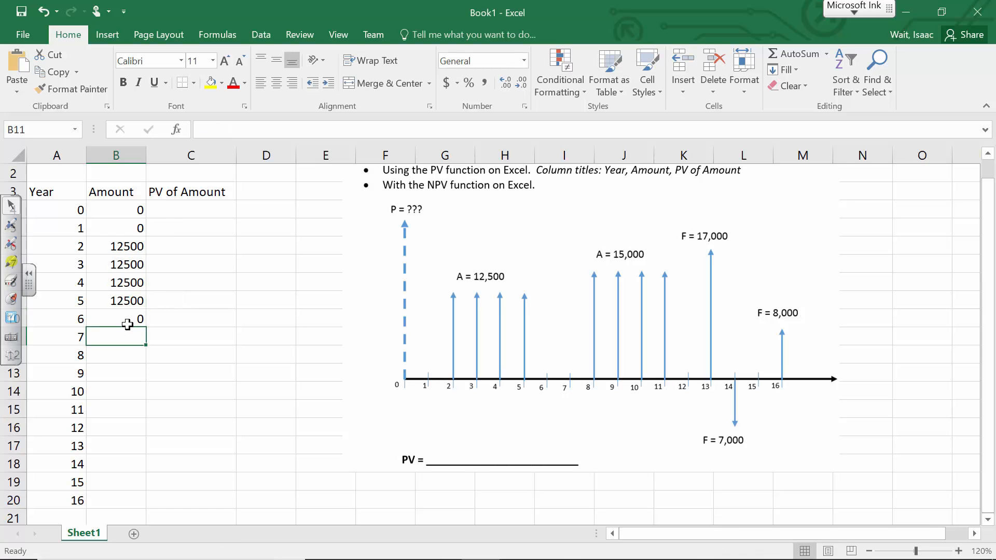
{"action": "type", "text": "0"}
{"action": "key", "text": "Return"}
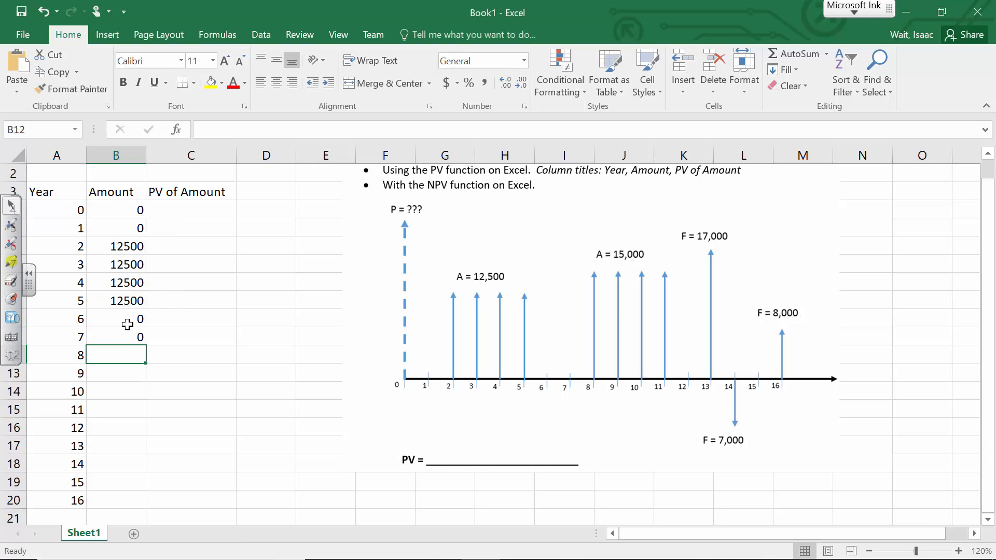
- Enter the amount 15000 for year 8 in B12 and copy it down through year 11
{"action": "type", "text": "15"}
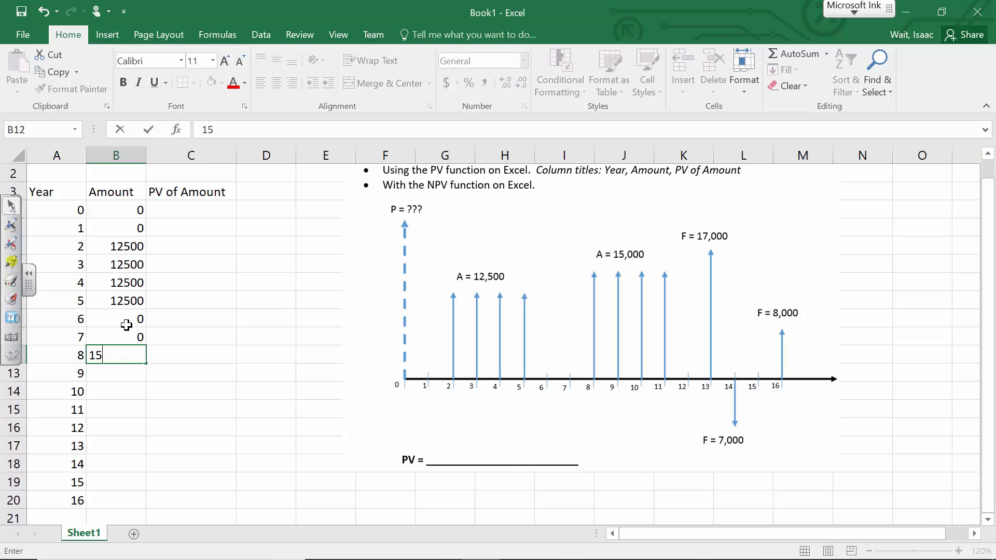
{"action": "type", "text": "0000"}
{"action": "key", "text": "Return"}
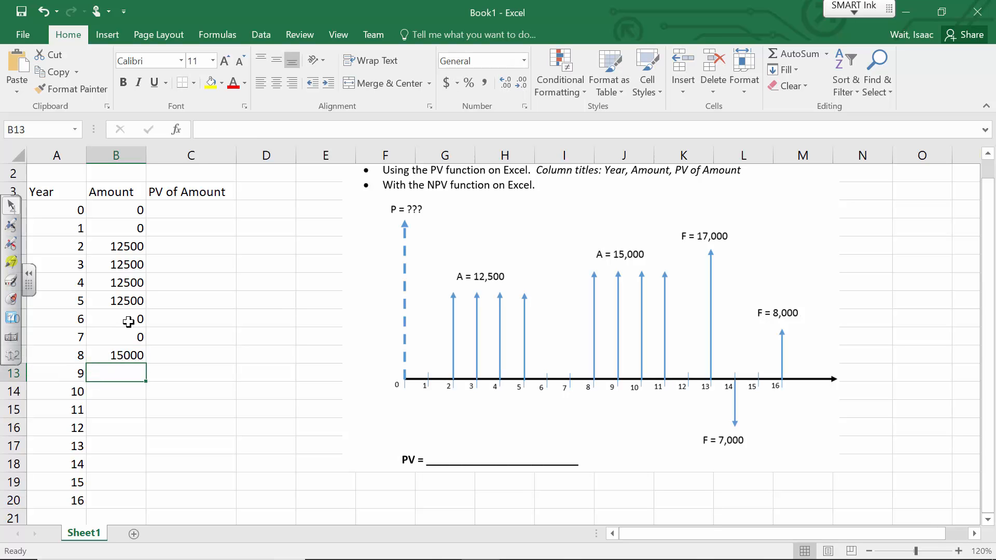
{"action": "left_click", "coordinate": [125, 351]}
{"action": "left_click_drag", "start_coordinate": [145, 364], "coordinate": [136, 413]}
- Enter an amount of 0 for year 12 in cell B16
{"action": "left_click", "coordinate": [126, 425]}
{"action": "double_click", "coordinate": [128, 429]}
{"action": "type", "text": "0"}
{"action": "left_click", "coordinate": [167, 445]}
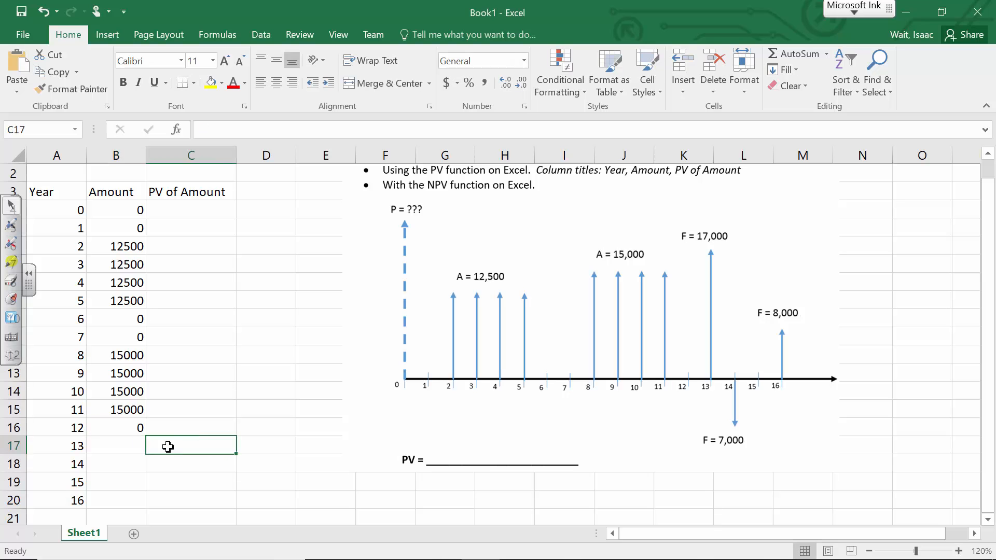
- Enter amounts 17000, -7000, 0 and 8000 for years 13 through 16 in cells B17 to B20
{"action": "left_click", "coordinate": [128, 446]}
{"action": "type", "text": "17000"}
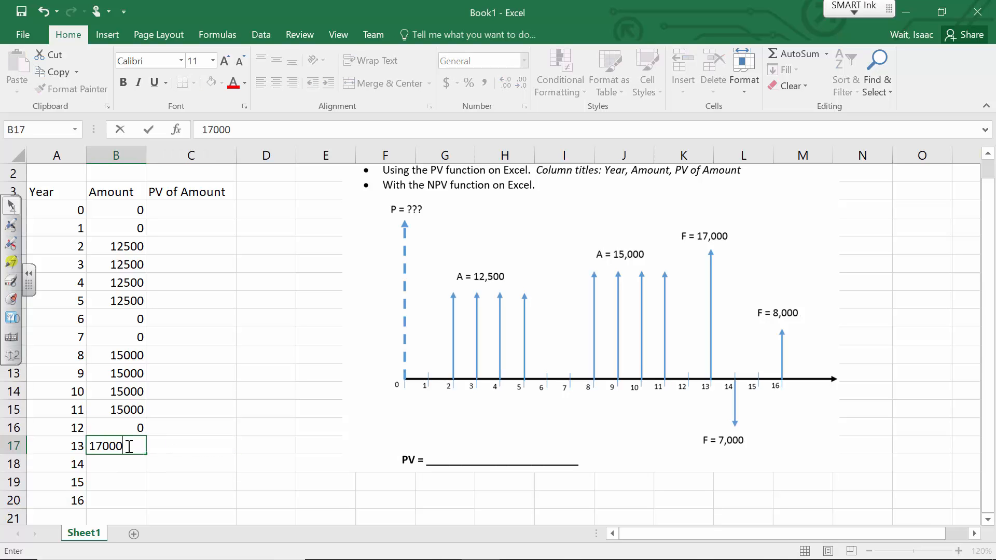
{"action": "key", "text": "Return"}
{"action": "type", "text": "-7000"}
{"action": "key", "text": "Return"}
{"action": "type", "text": "0"}
{"action": "key", "text": "Return"}
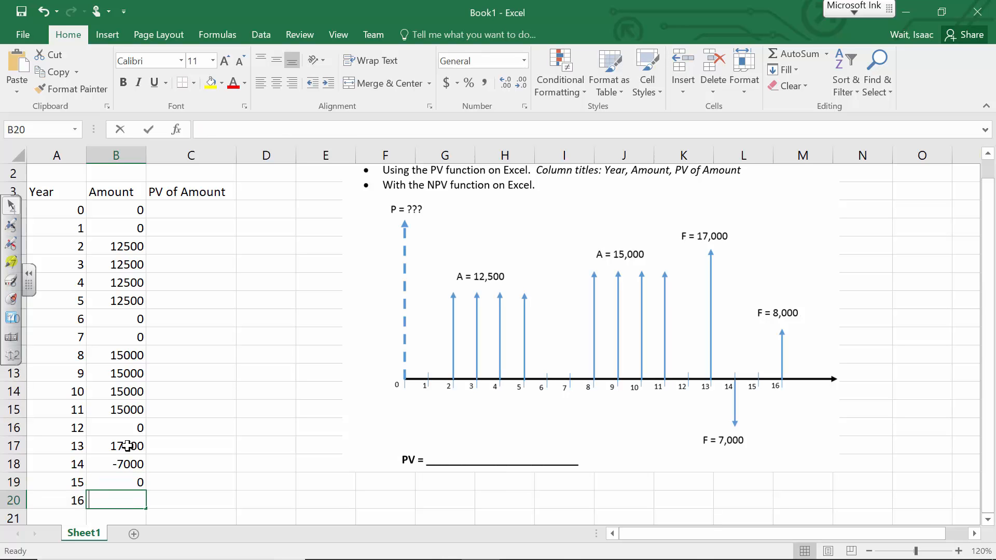
{"action": "type", "text": "8000"}
{"action": "key", "text": "Return"}
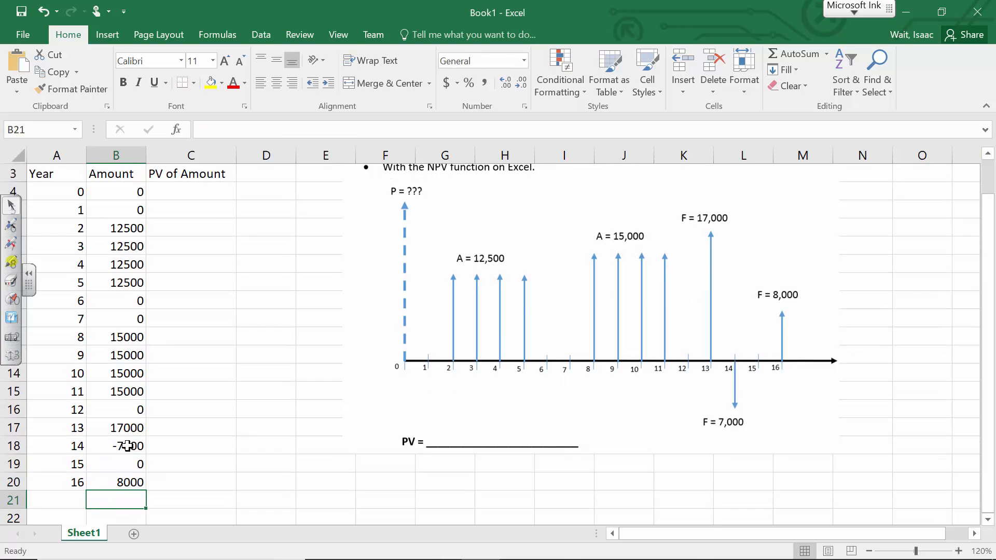
{"action": "scroll", "coordinate": [125, 410], "scroll_direction": "up", "scroll_amount": 1}
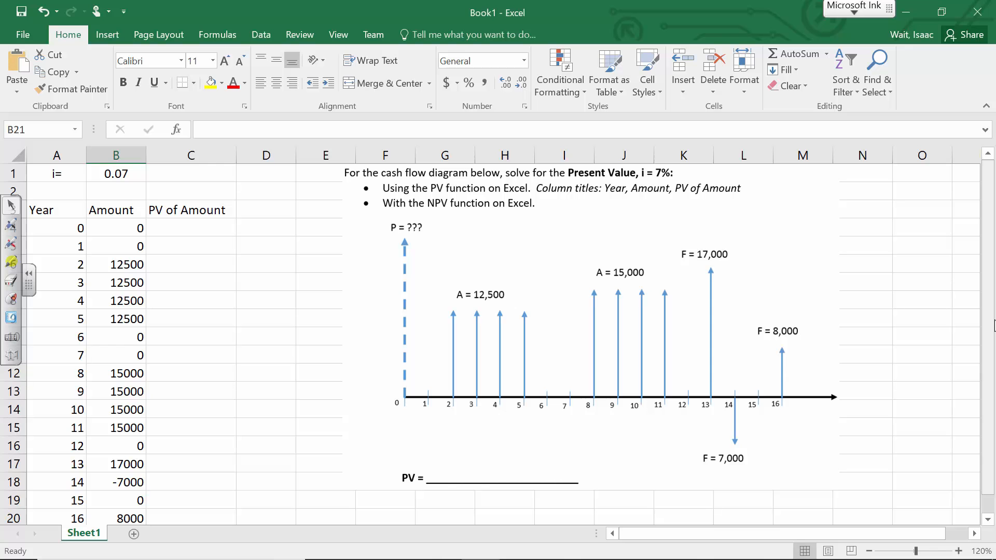
{"action": "mouse_move", "coordinate": [475, 552]}
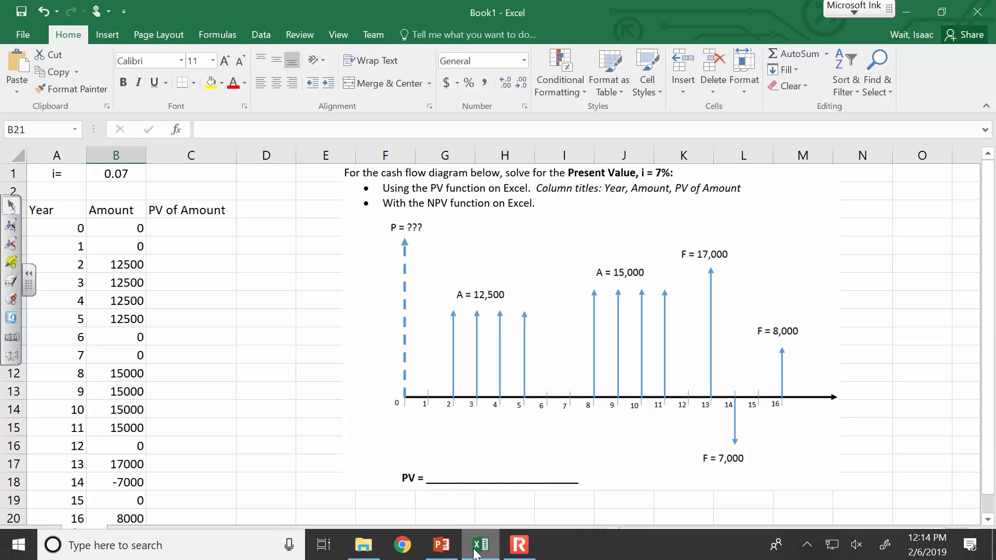
{"action": "left_click", "coordinate": [518, 545]}
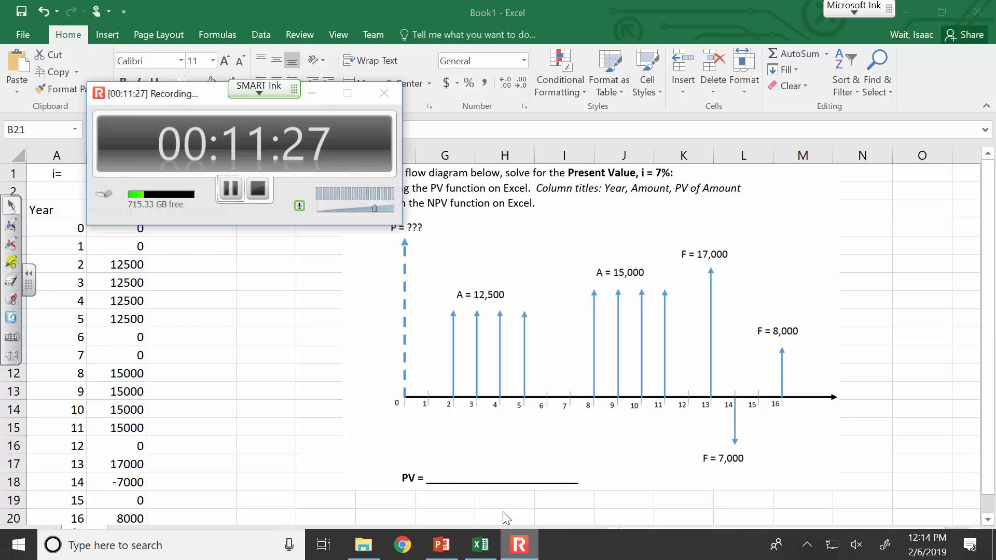
{"action": "left_click", "coordinate": [229, 188]}
{"action": "left_click", "coordinate": [229, 187]}
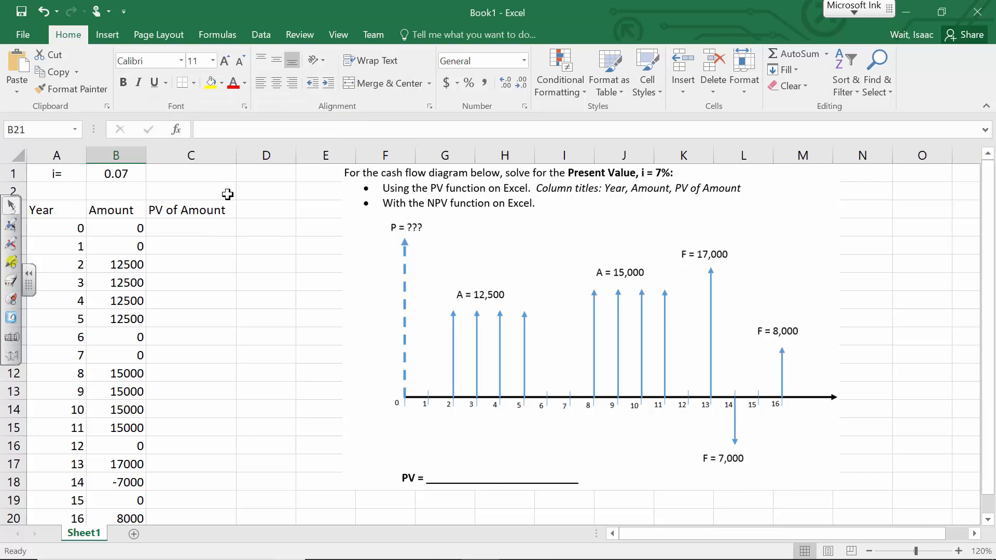
- Enter the formula =PV($B$1,A4,,-B4) in C4, with an absolute rate reference, an empty payment argument and the negated amount as future value
{"action": "left_click", "coordinate": [208, 229]}
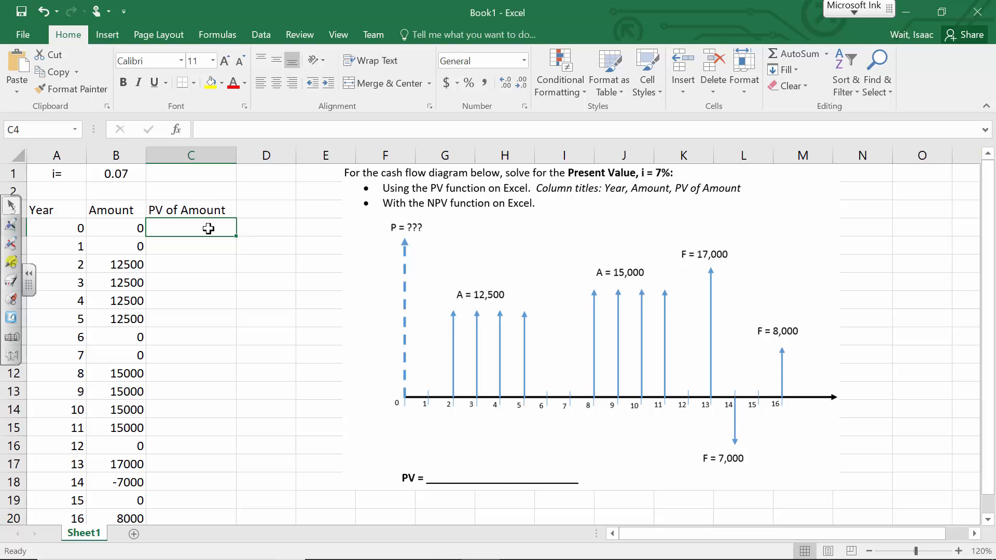
{"action": "type", "text": "="}
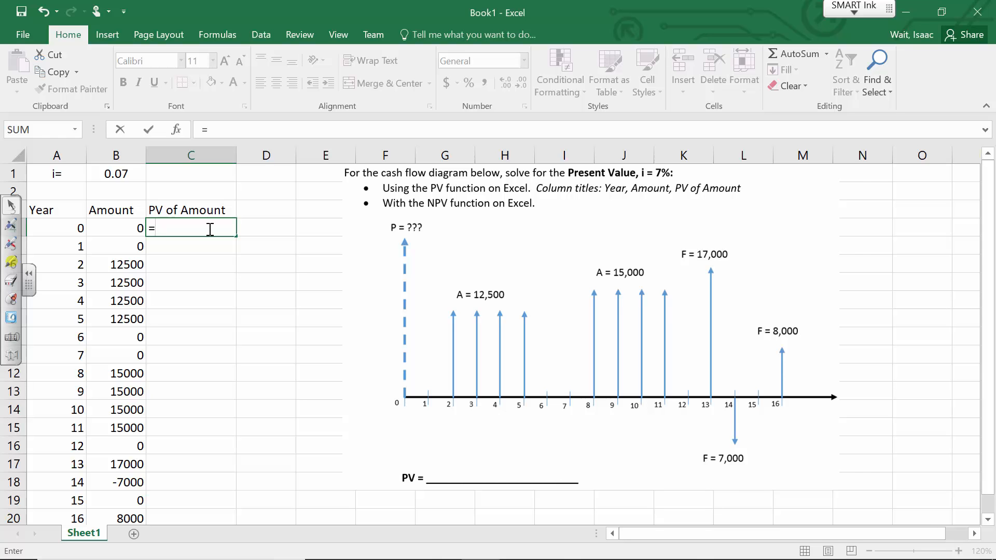
{"action": "type", "text": "p"}
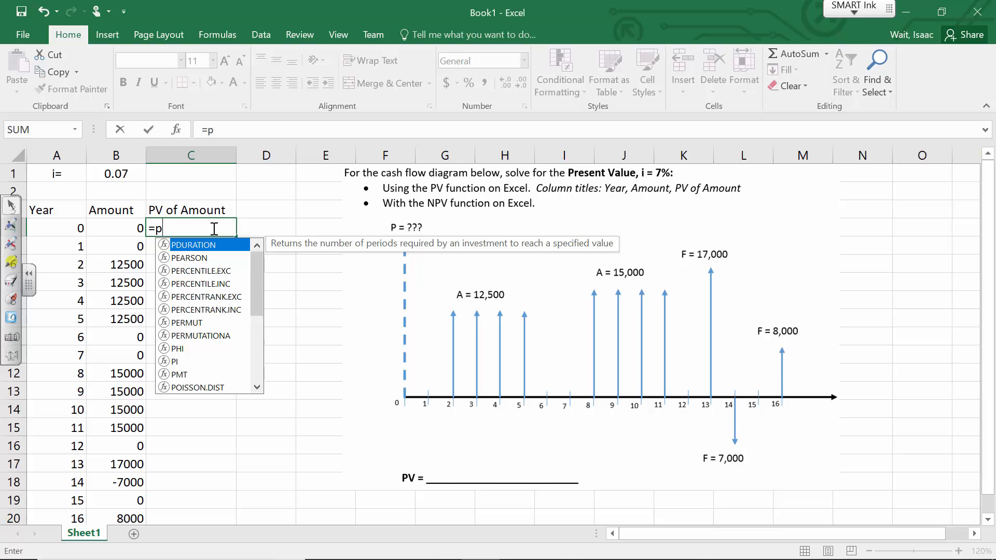
{"action": "mouse_move", "coordinate": [254, 263]}
{"action": "left_mouse_down"}
{"action": "mouse_move", "coordinate": [247, 347]}
{"action": "mouse_move", "coordinate": [265, 255]}
{"action": "left_mouse_up"}
{"action": "type", "text": "v"}
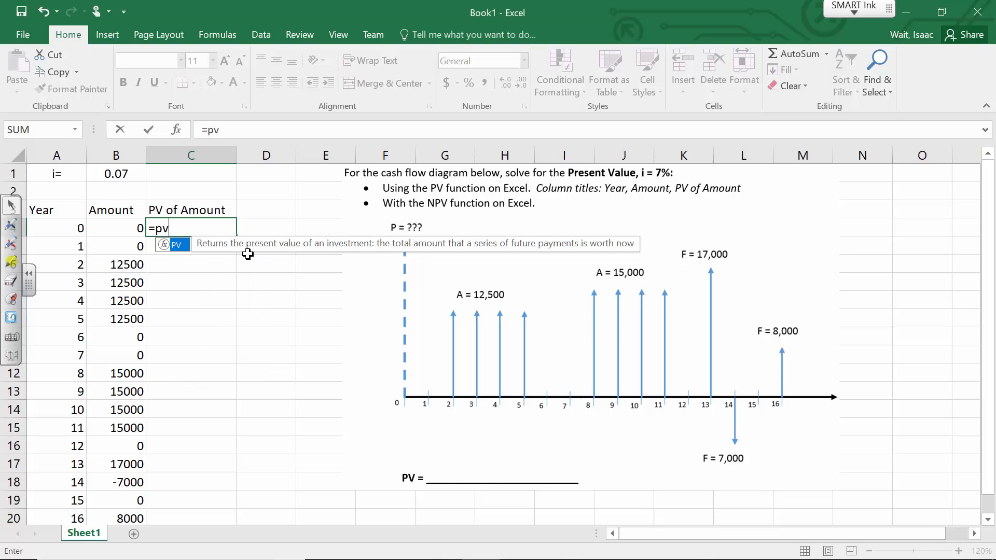
{"action": "type", "text": "("}
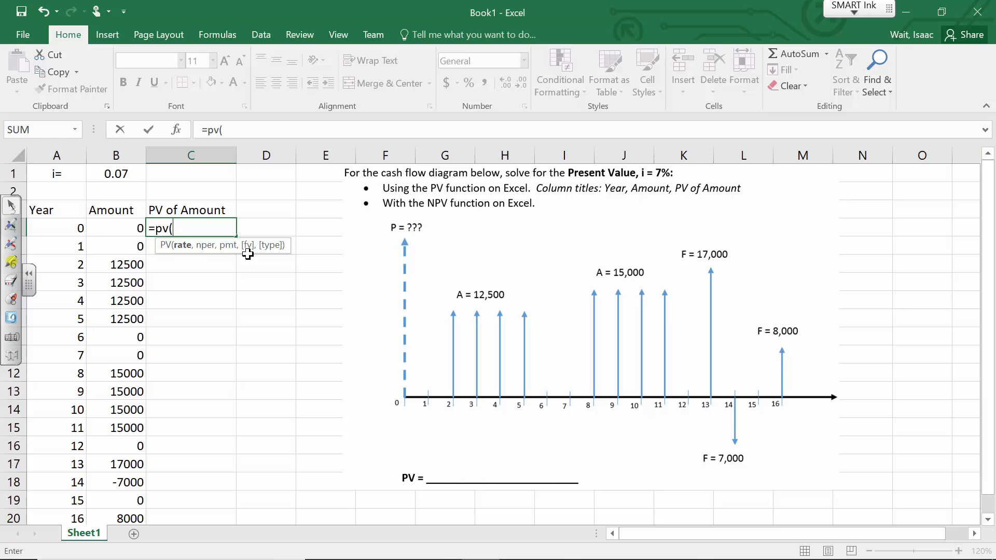
{"action": "left_click", "coordinate": [130, 171]}
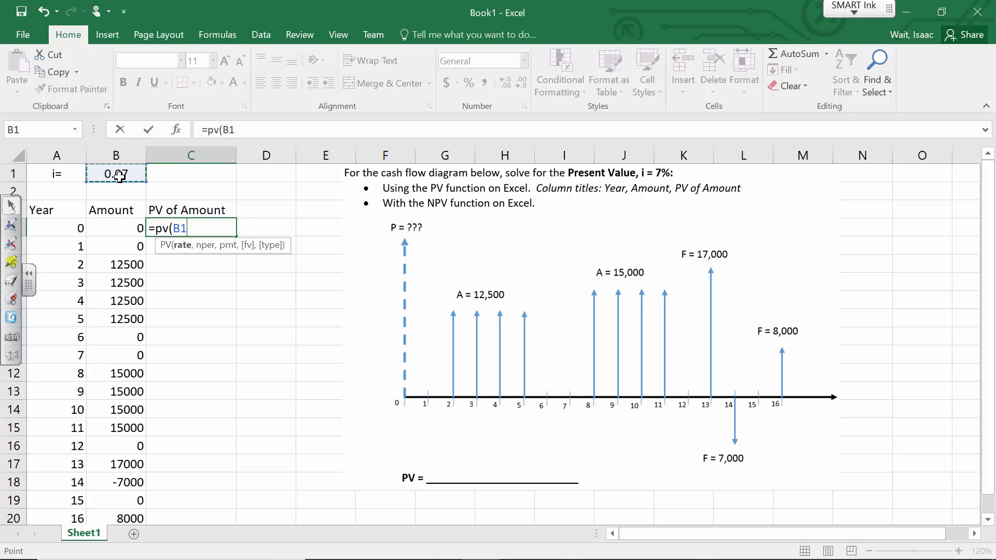
{"action": "key", "text": "F4"}
{"action": "type", "text": ","}
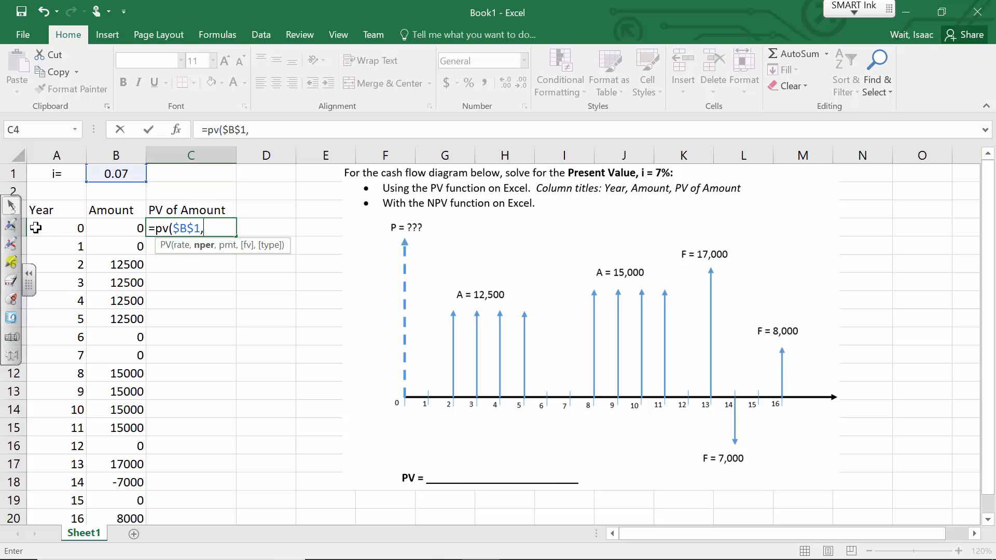
{"action": "left_click", "coordinate": [65, 227]}
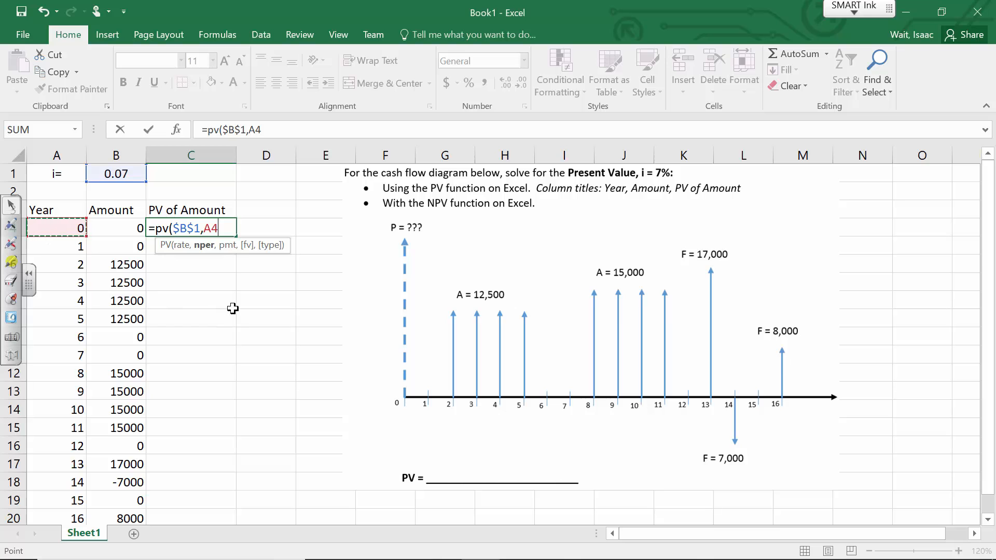
{"action": "type", "text": ",,-"}
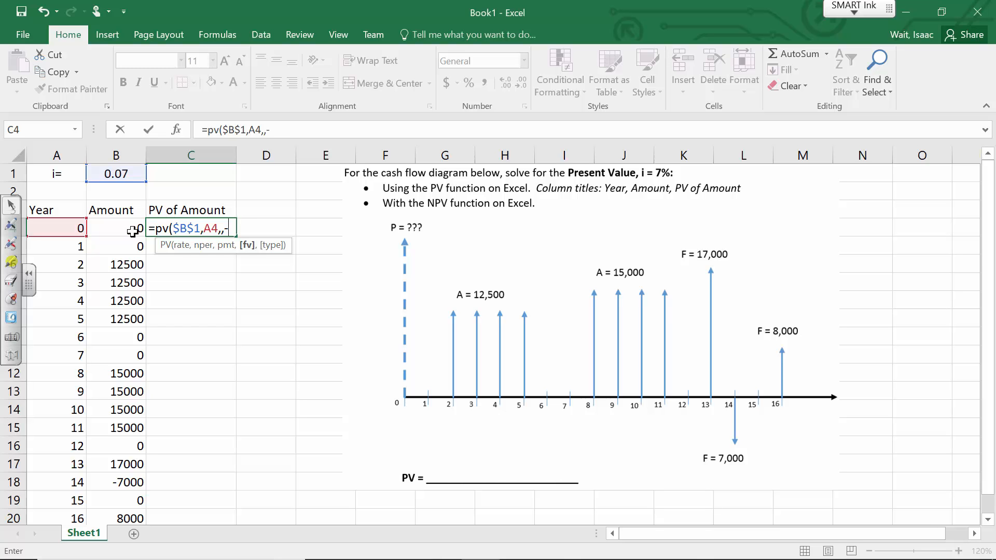
{"action": "left_click", "coordinate": [130, 229]}
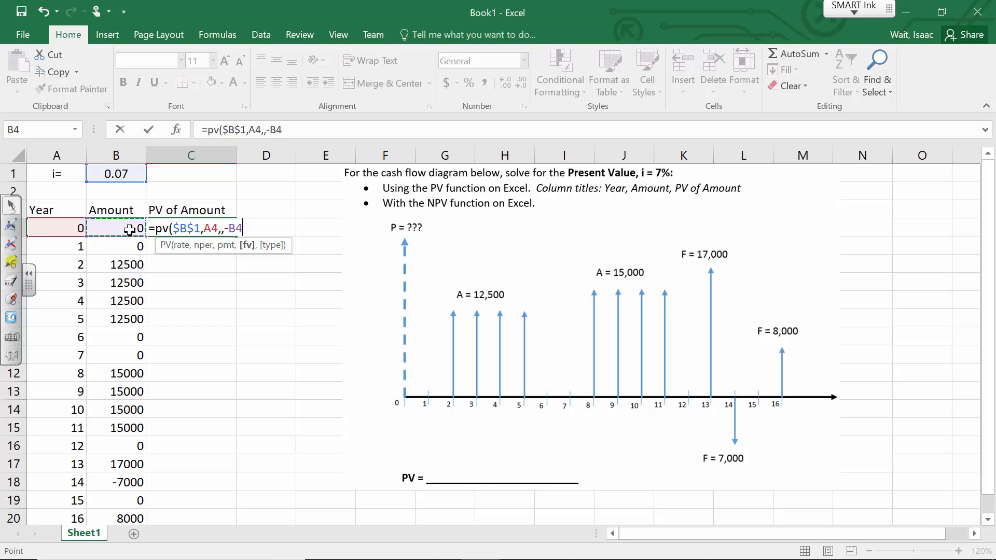
{"action": "type", "text": ")"}
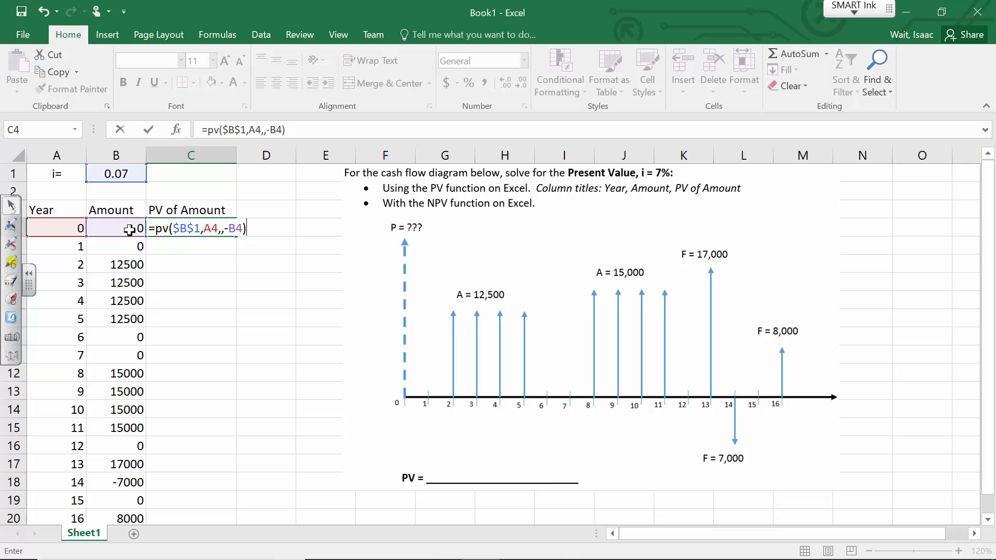
{"action": "key", "text": "Return"}
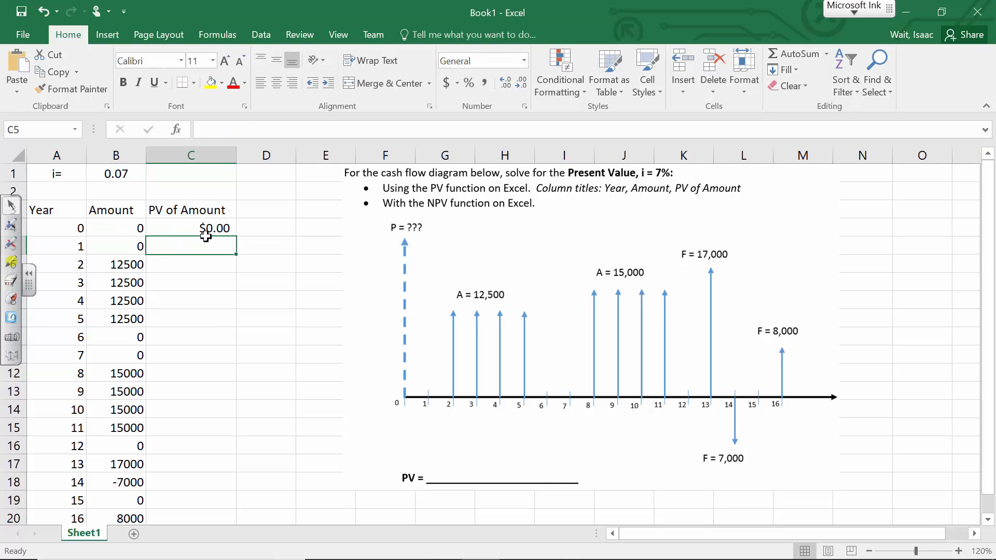
- Copy the PV formula from C4 down through year 16 in C20
{"action": "left_click", "coordinate": [213, 227]}
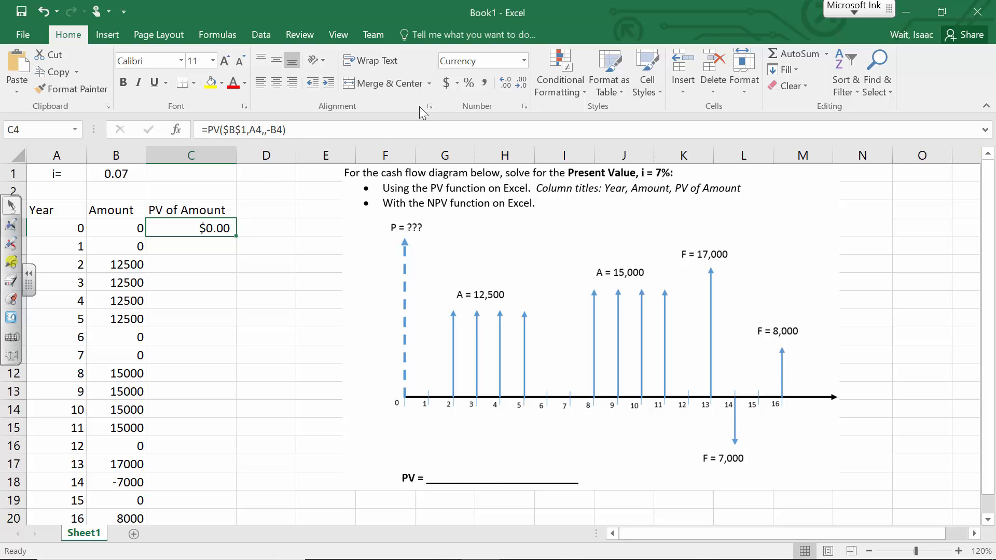
{"action": "scroll", "coordinate": [236, 237], "scroll_direction": "down", "scroll_amount": 3}
{"action": "scroll", "coordinate": [238, 238], "scroll_direction": "up", "scroll_amount": 3}
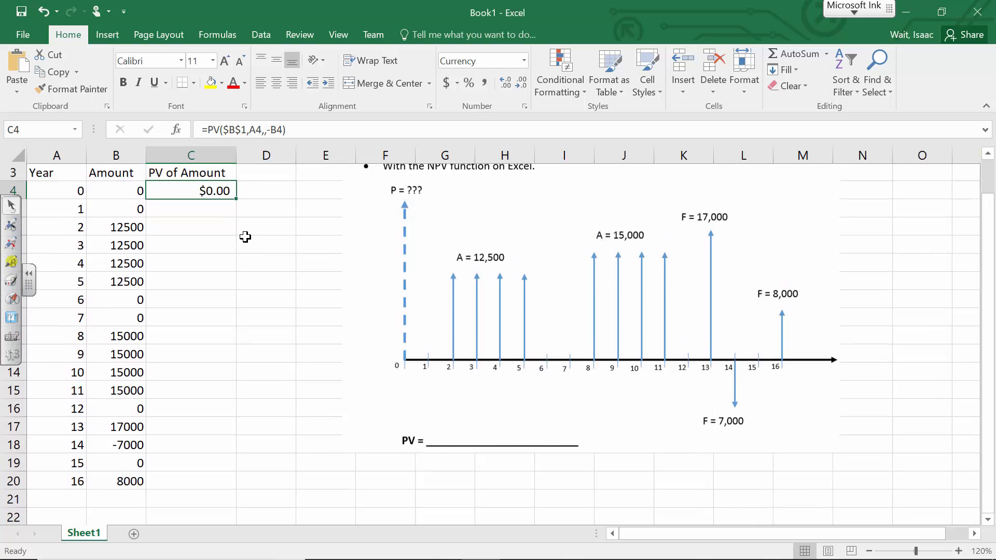
{"action": "left_click_drag", "start_coordinate": [238, 238], "coordinate": [213, 483]}
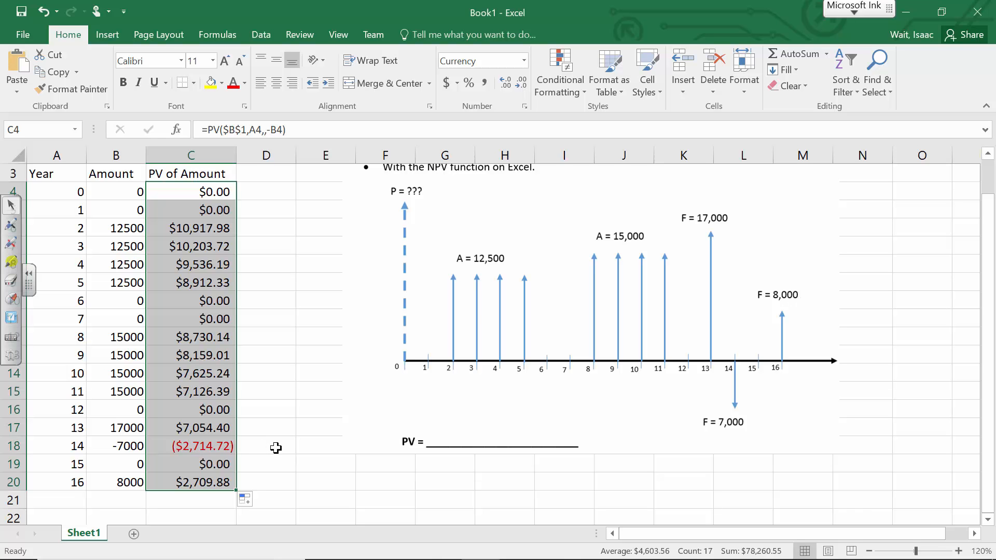
- Apply the Currency number format to the PV of Amount values in C4 through C20
{"action": "left_click", "coordinate": [214, 478]}
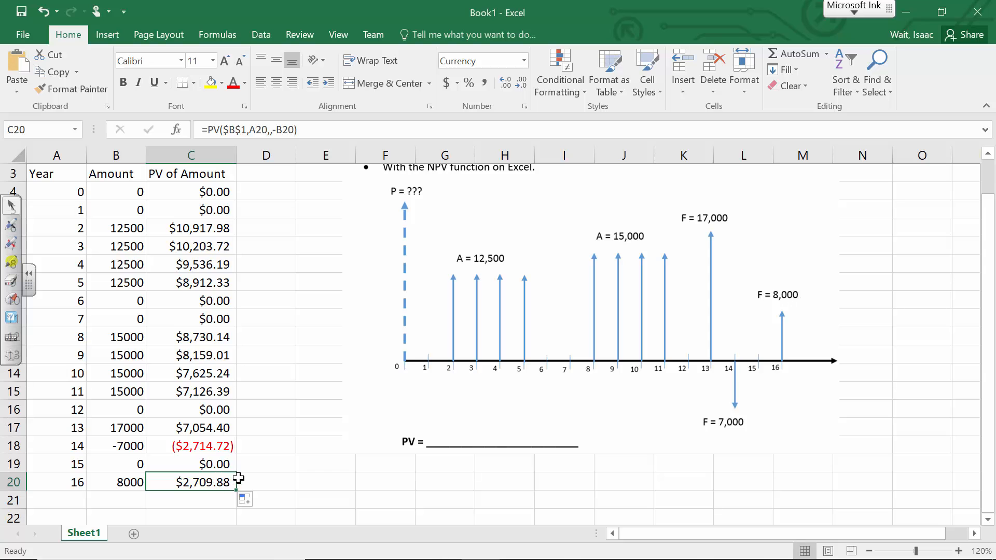
{"action": "left_click_drag", "start_coordinate": [222, 480], "coordinate": [222, 193]}
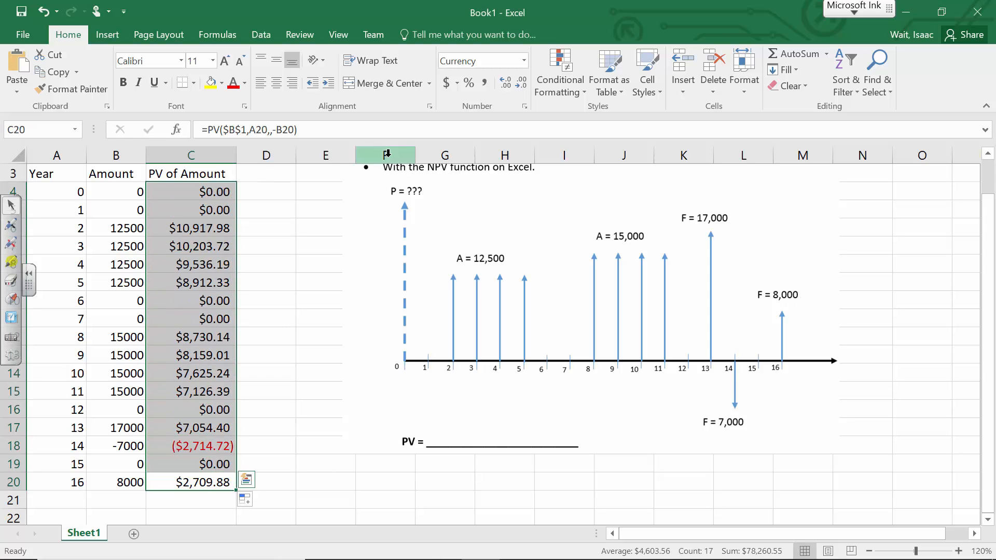
{"action": "left_click", "coordinate": [524, 61]}
{"action": "left_click", "coordinate": [518, 152]}
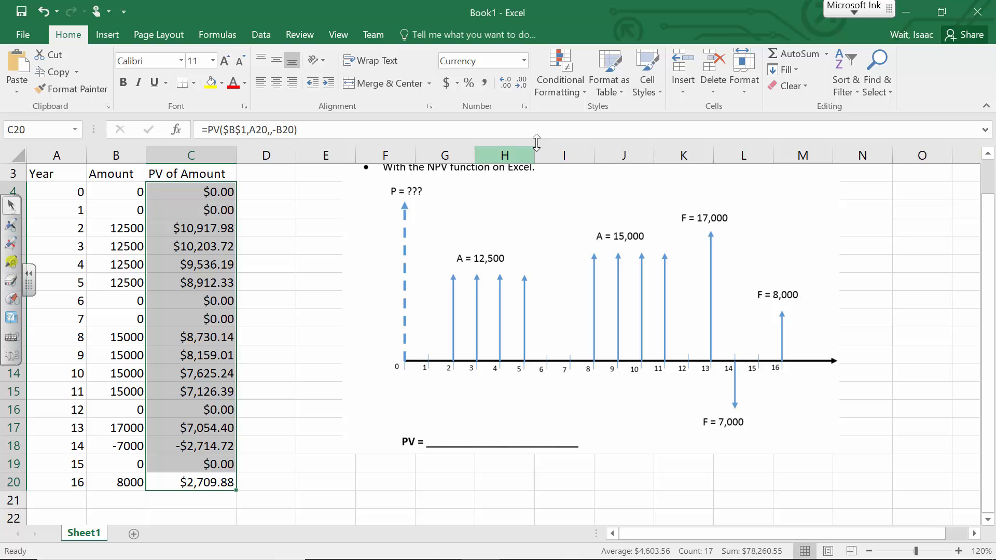
{"action": "left_click", "coordinate": [300, 361]}
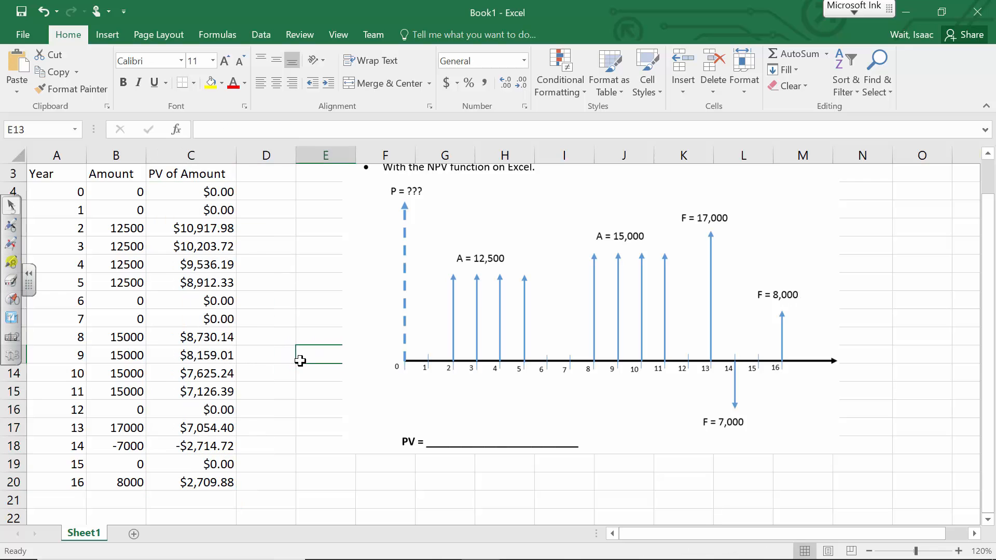
- Remove the comma for the empty payment argument in C6 so the formula is =PV($B$1,A6,-B6)
{"action": "left_click", "coordinate": [192, 233]}
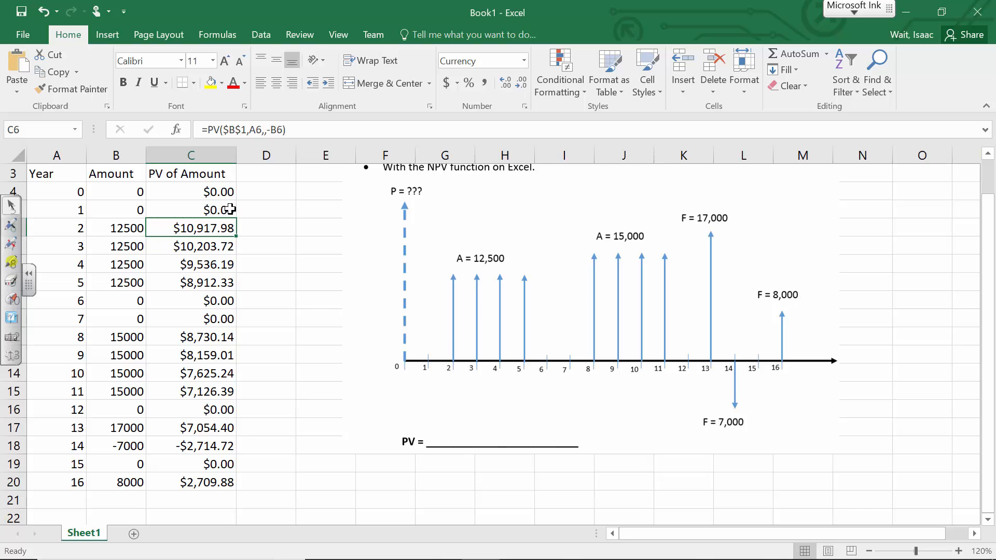
{"action": "left_click", "coordinate": [270, 129]}
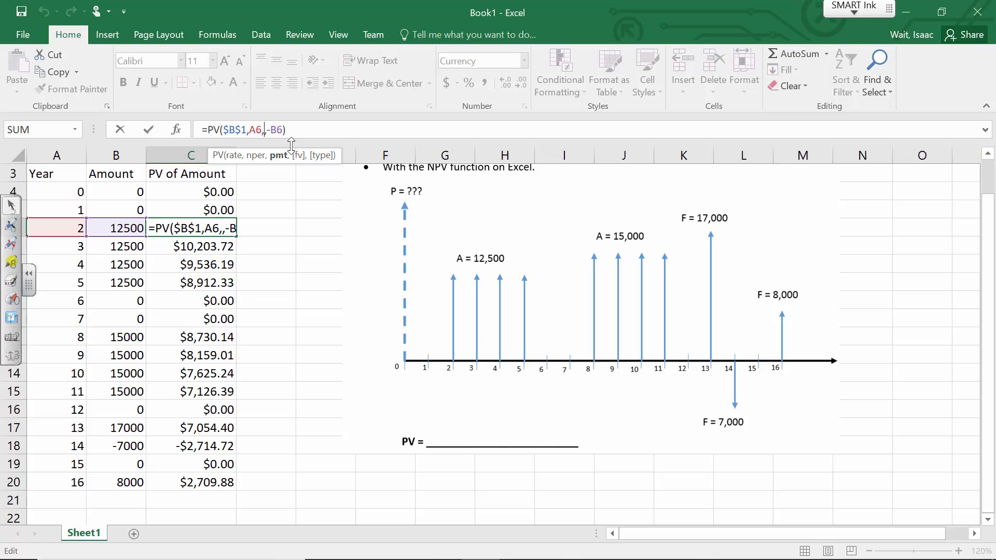
{"action": "key", "text": "BackSpace"}
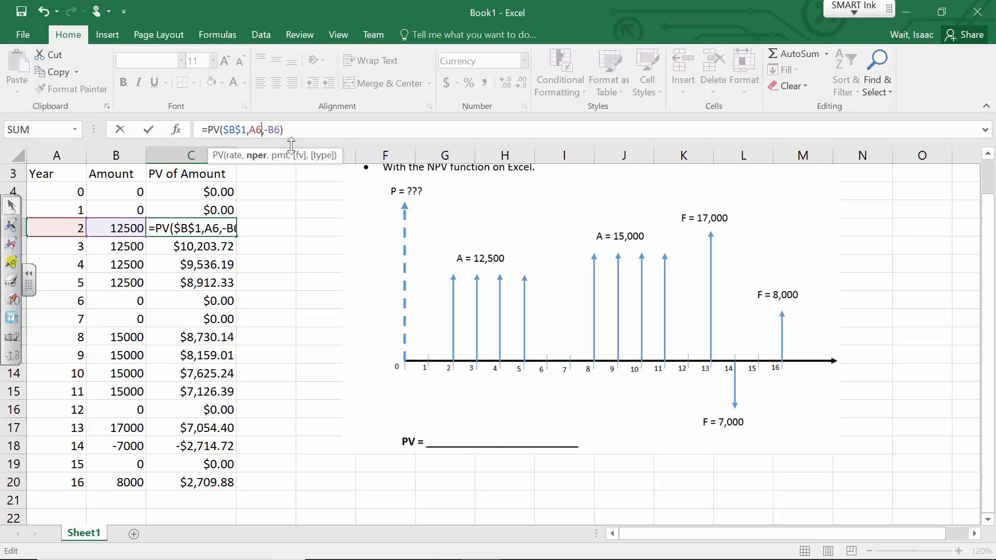
{"action": "left_click", "coordinate": [285, 132]}
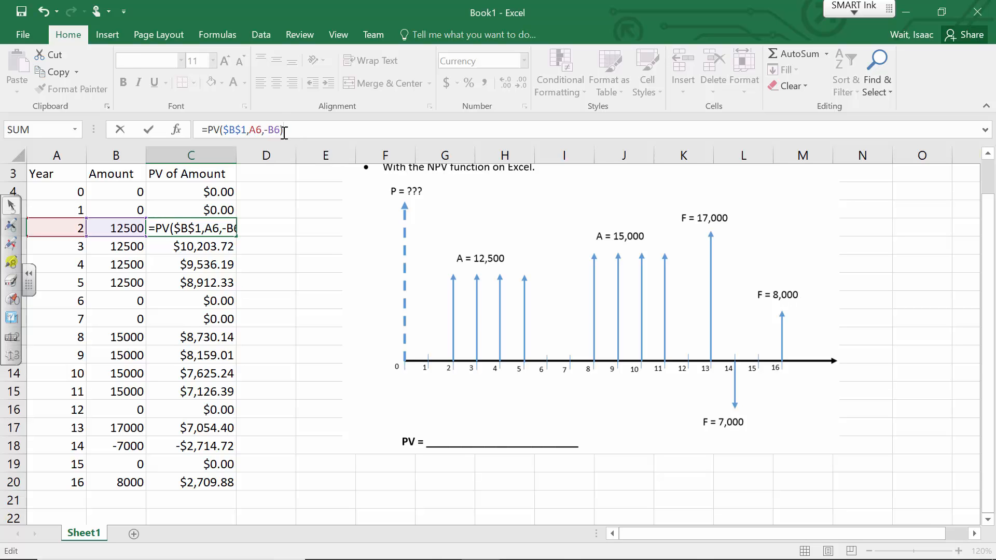
{"action": "key", "text": "Return"}
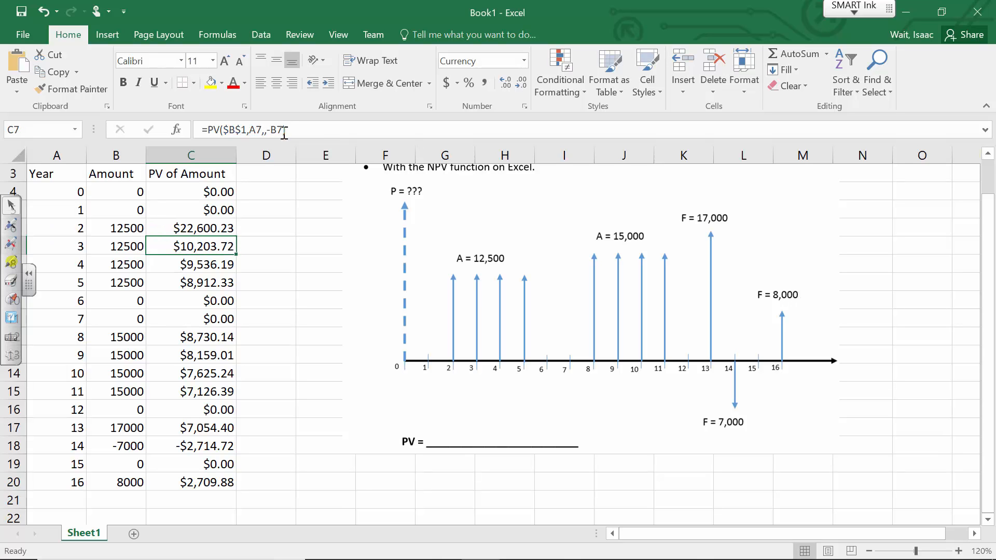
- Restore the empty payment argument in C6 so the formula is =PV($B$1,A6,,-B6)
{"action": "left_click", "coordinate": [213, 226]}
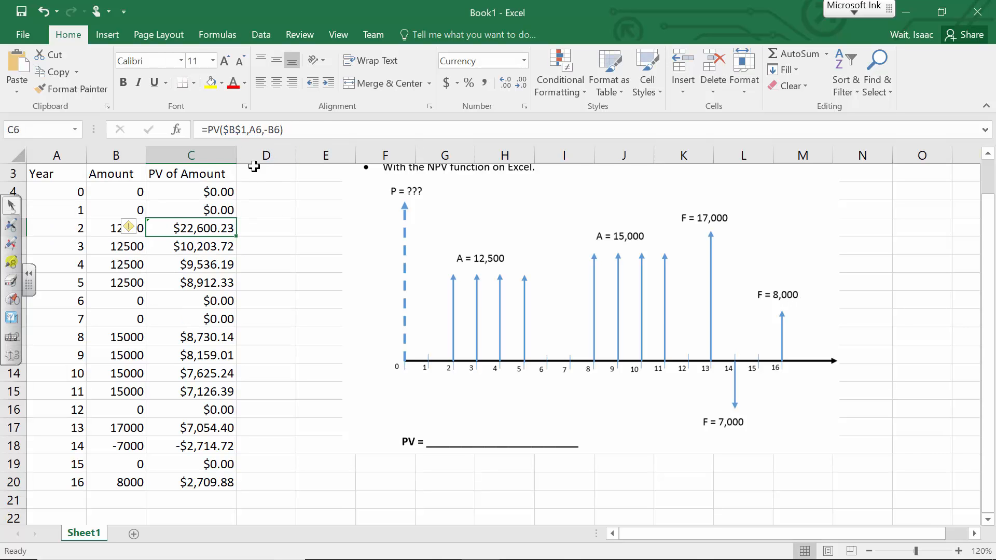
{"action": "left_click", "coordinate": [279, 131]}
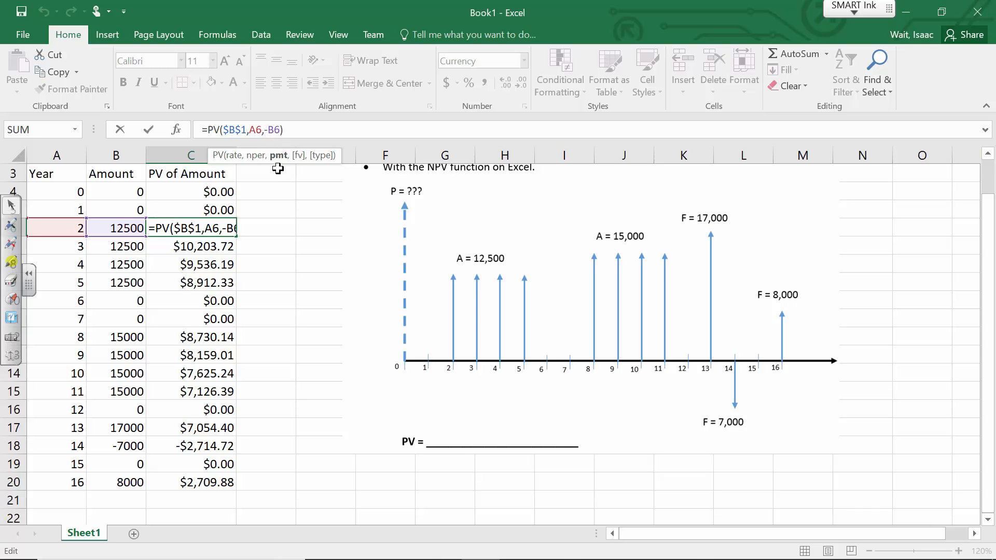
{"action": "left_click", "coordinate": [264, 131]}
{"action": "type", "text": ","}
{"action": "key", "text": "Return"}
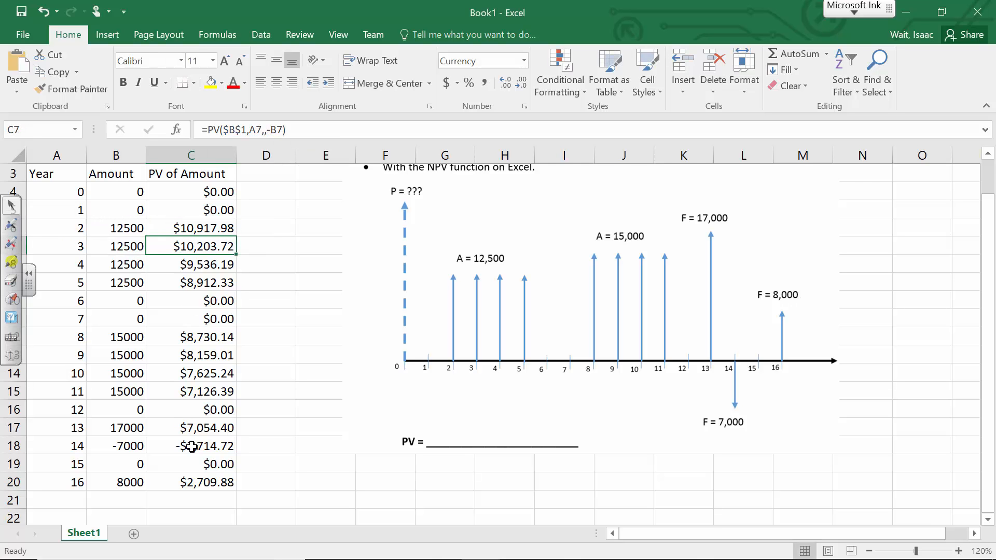
- Check the year 16 amount in B20 and its PV formula in C20
{"action": "left_click", "coordinate": [130, 482]}
{"action": "left_click", "coordinate": [192, 484]}
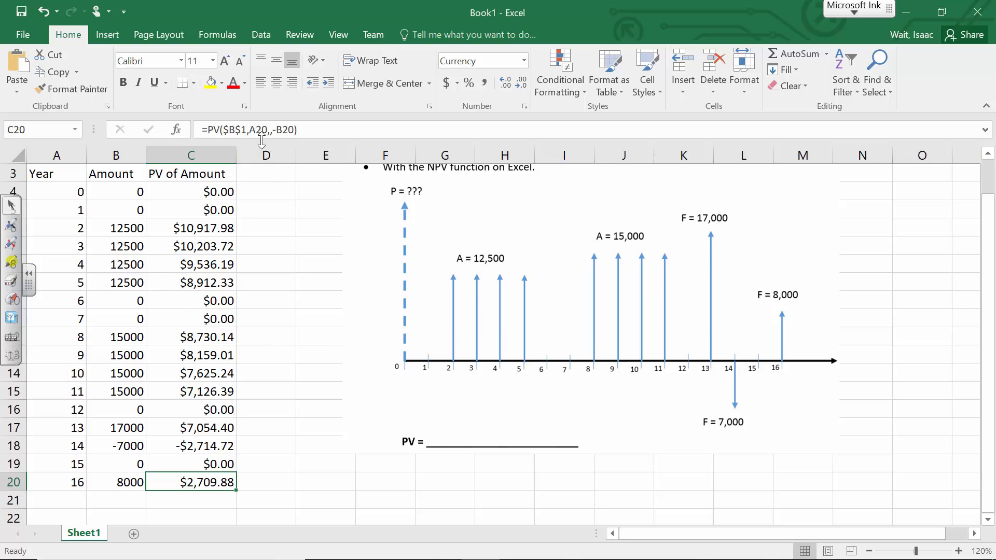
- Try the year 16 formula in C20 without the empty payment argument, as =PV($B$1,A20,-B20), and undo the change
{"action": "left_click", "coordinate": [275, 130]}
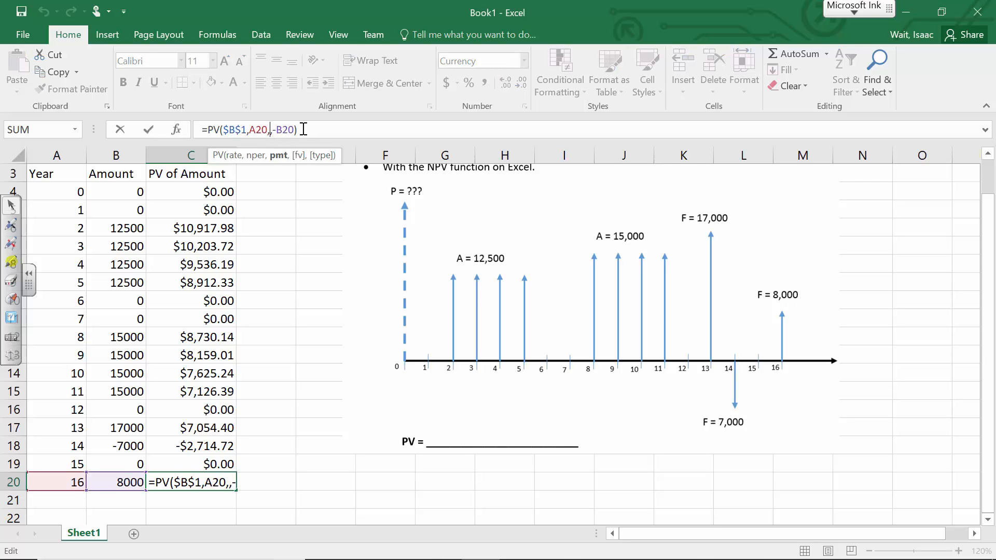
{"action": "key", "text": "BackSpace"}
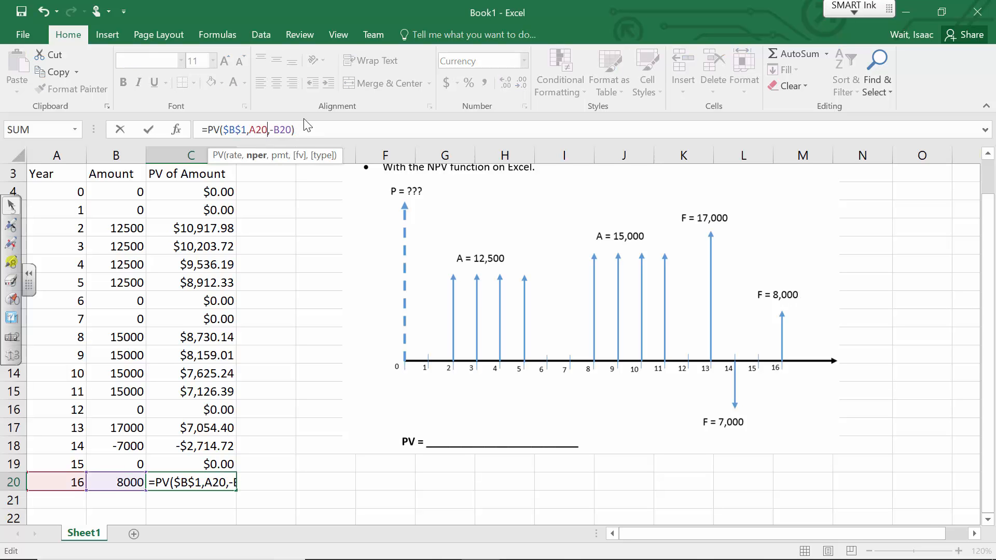
{"action": "left_click", "coordinate": [305, 130]}
{"action": "key", "text": "Return"}
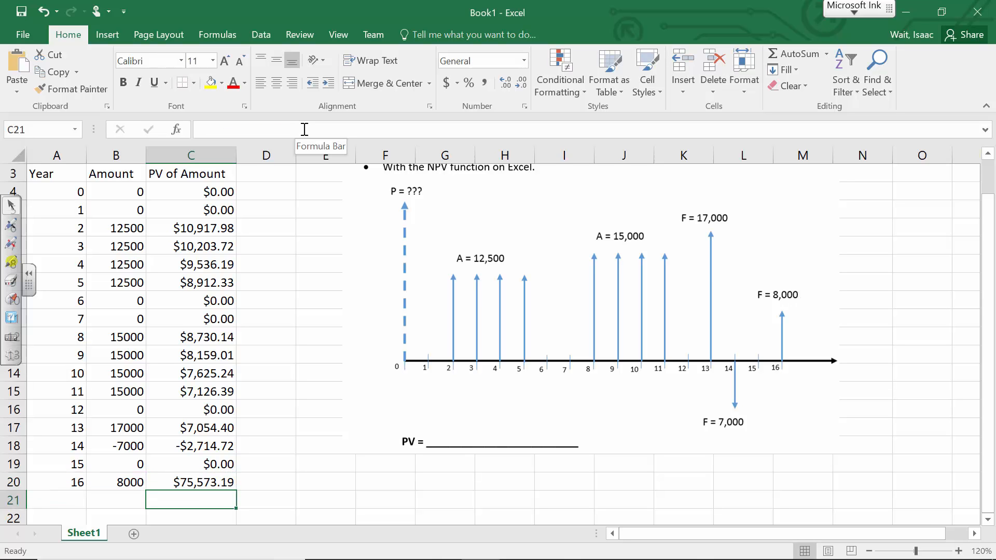
{"action": "key", "text": "ctrl+z"}
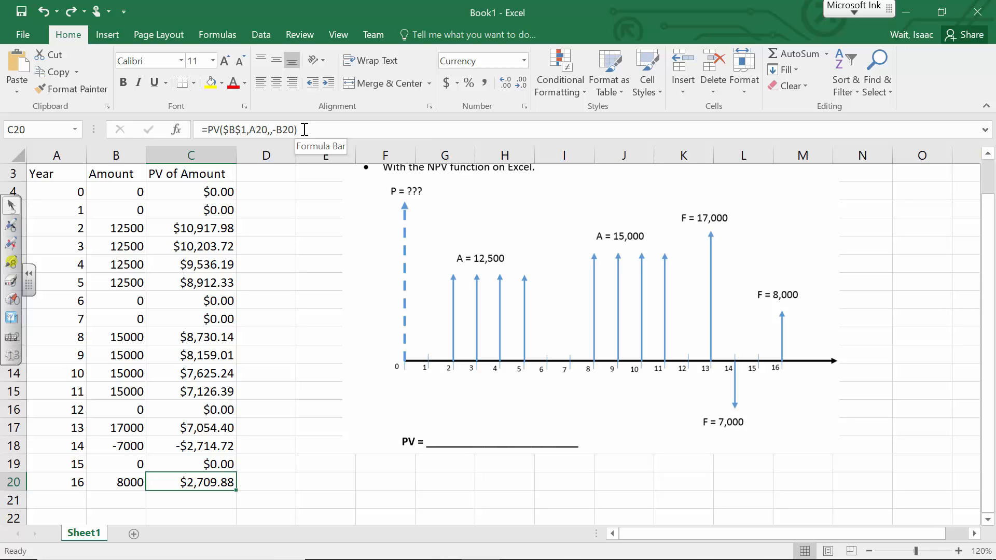
- Add the label TOTAL: in B22 and sum the PV of Amount values C4:C20 in C22
{"action": "left_click", "coordinate": [869, 551]}
{"action": "scroll", "coordinate": [206, 483], "scroll_direction": "down", "scroll_amount": 1}
{"action": "left_click", "coordinate": [110, 464]}
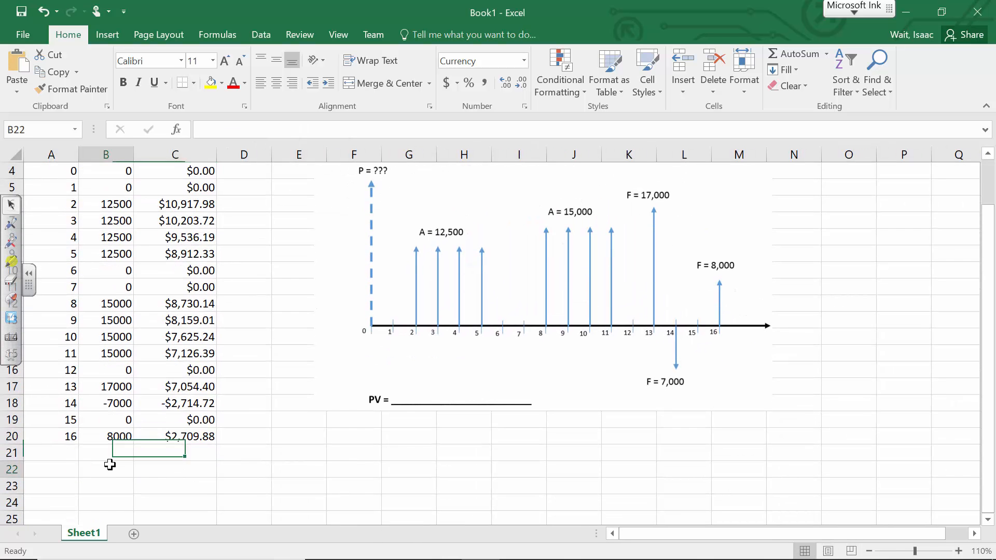
{"action": "type", "text": "TOTAL"}
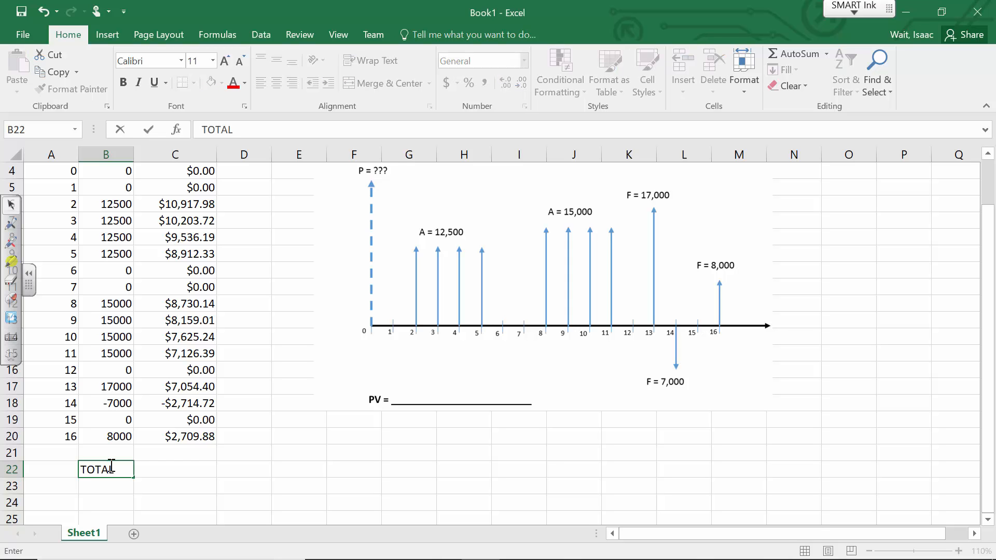
{"action": "key", "text": "Tab"}
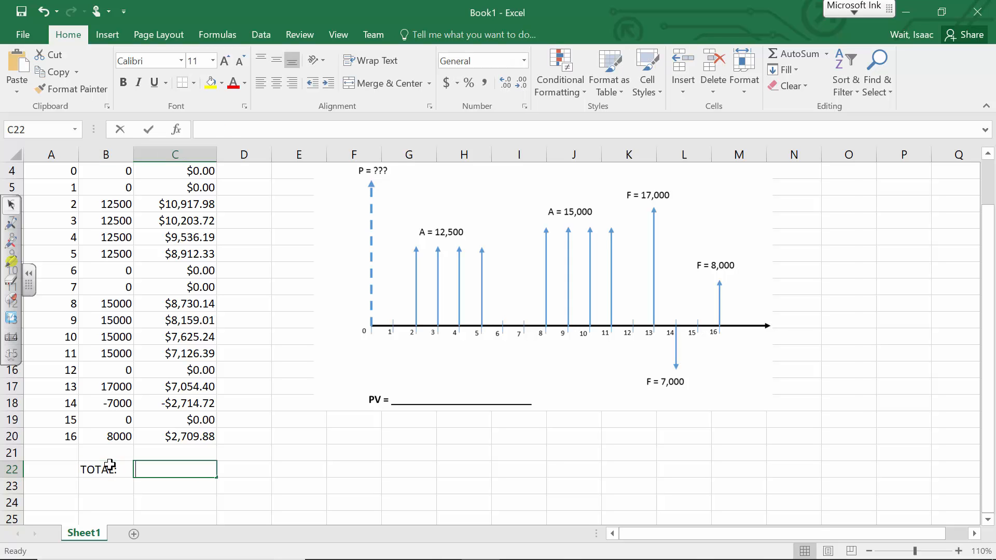
{"action": "type", "text": "=sum("}
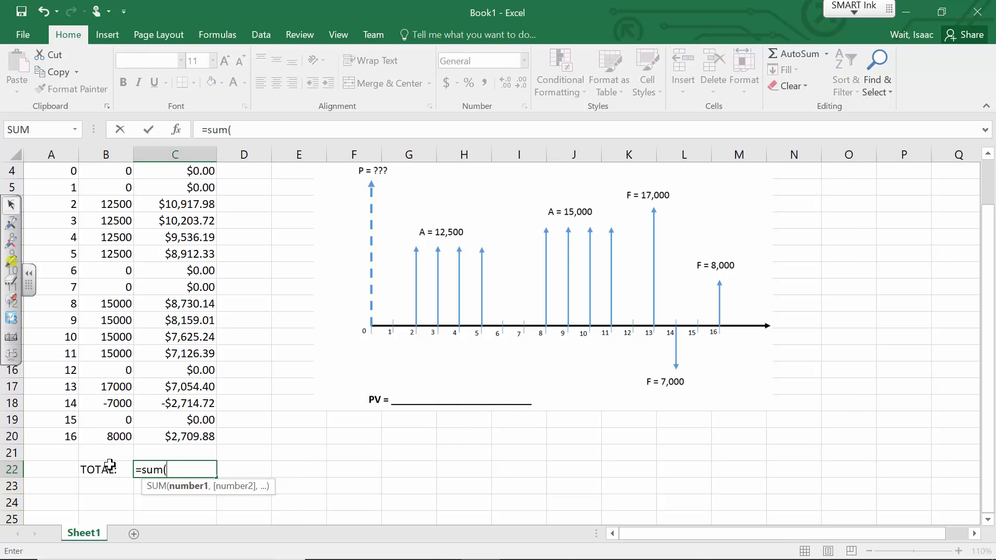
{"action": "scroll", "coordinate": [179, 365], "scroll_direction": "up", "scroll_amount": 1}
{"action": "left_click_drag", "start_coordinate": [177, 221], "coordinate": [166, 485]}
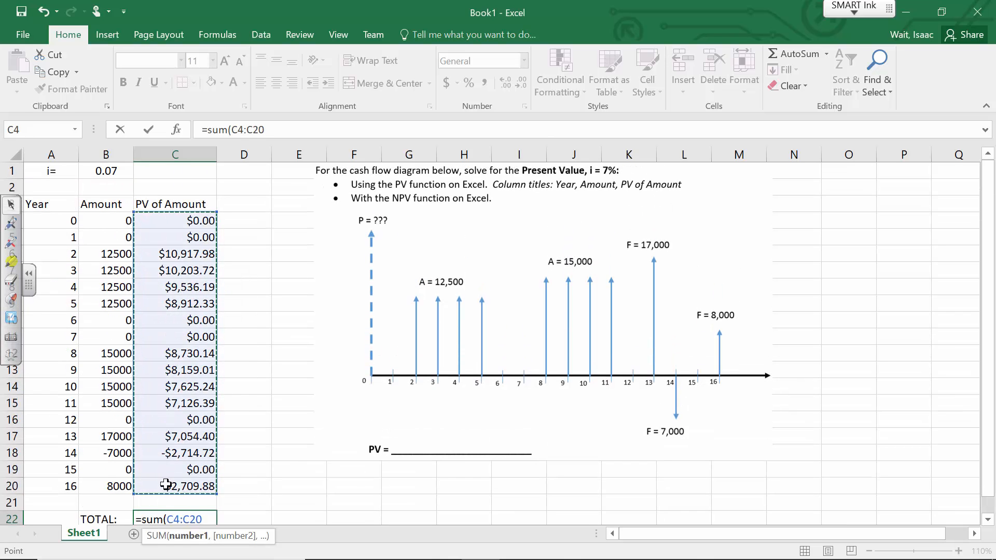
{"action": "key", "text": "Return"}
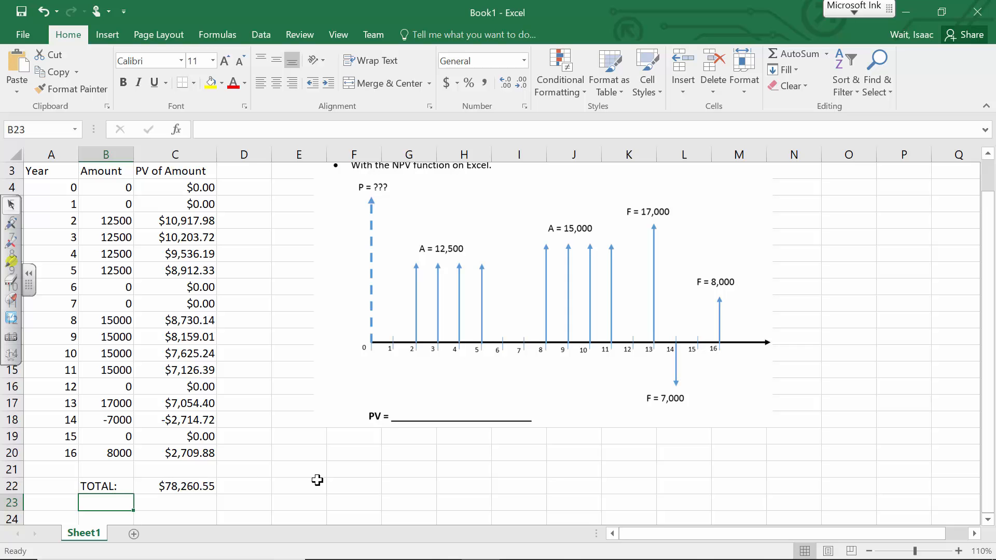
- Reduce the PV of Amount values and their total in C4:C22 to zero decimal places
{"action": "left_click_drag", "start_coordinate": [991, 375], "coordinate": [991, 351]}
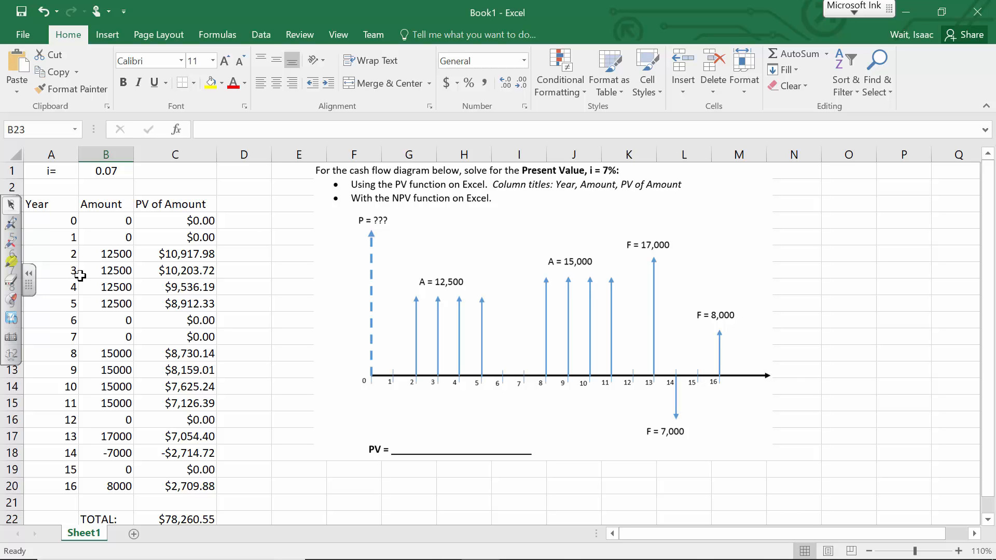
{"action": "left_click_drag", "start_coordinate": [156, 219], "coordinate": [182, 491]}
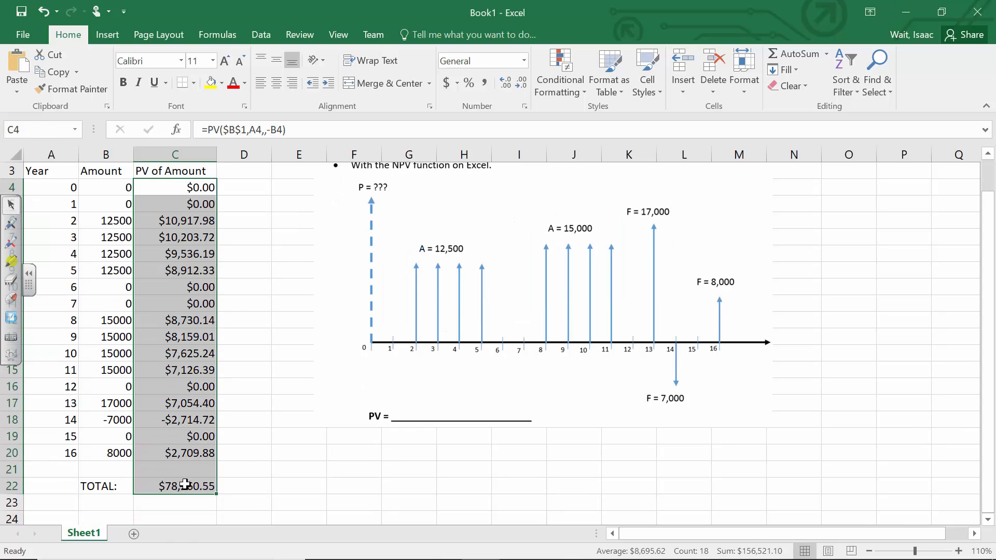
{"action": "left_click", "coordinate": [520, 84]}
{"action": "left_click", "coordinate": [520, 84]}
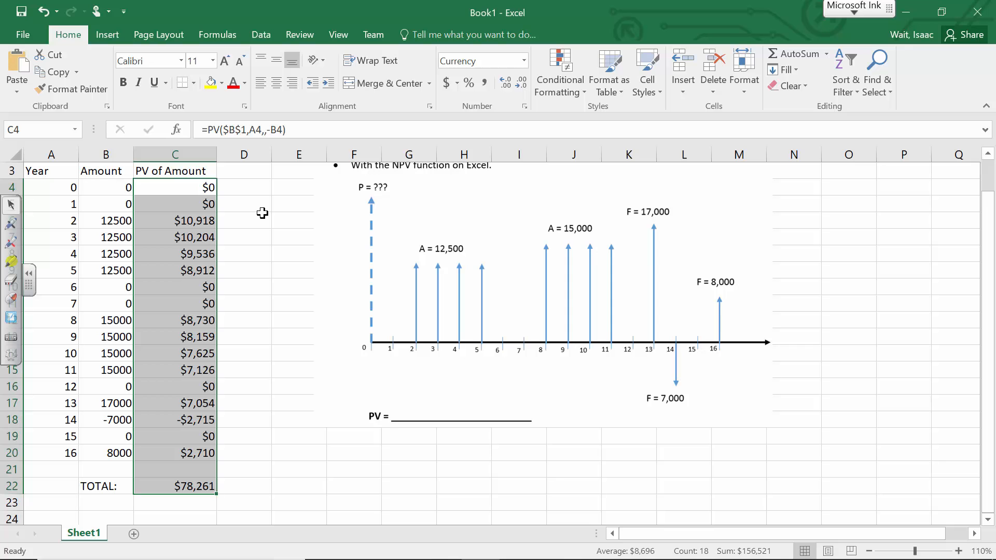
- Show the total in C22 with two decimal places
{"action": "left_click", "coordinate": [179, 485]}
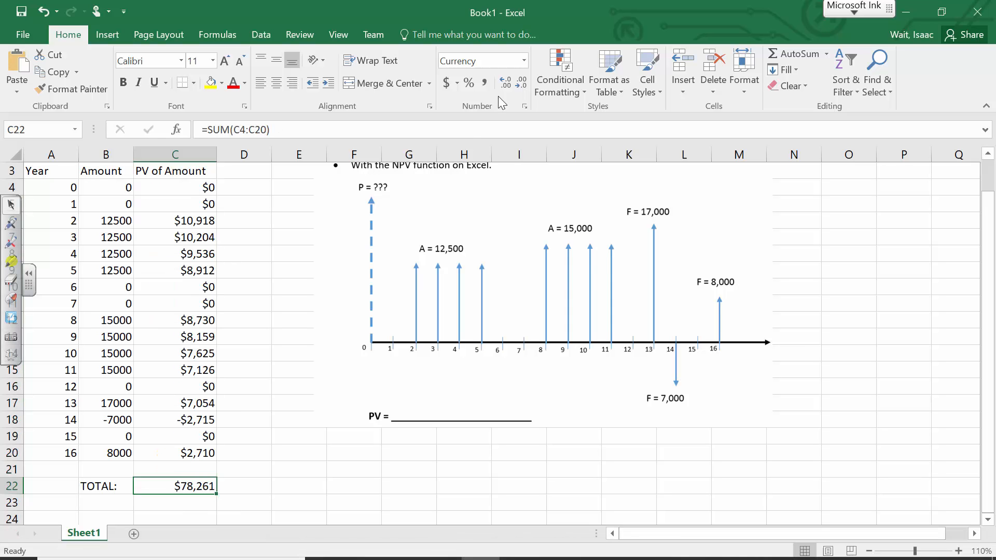
{"action": "left_click", "coordinate": [503, 83]}
{"action": "left_click", "coordinate": [503, 84]}
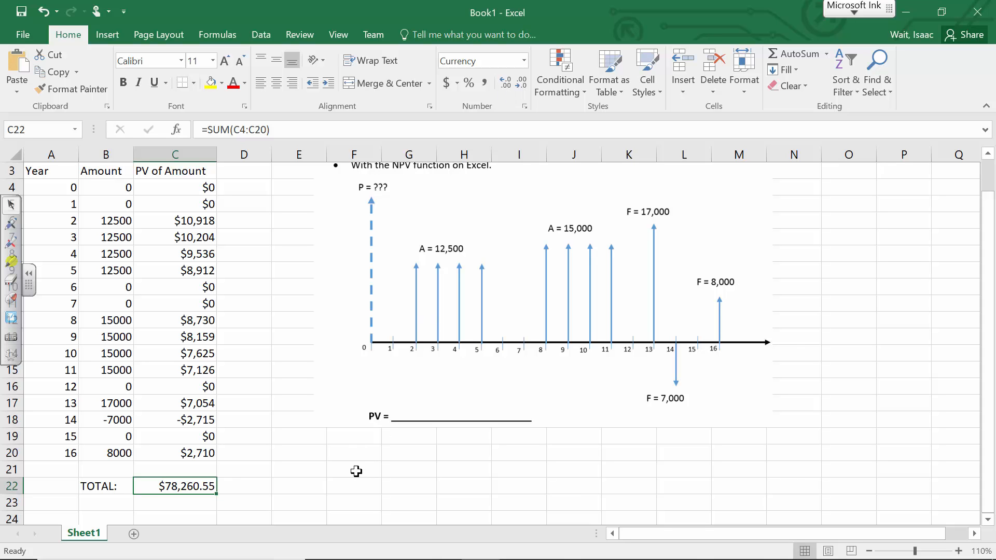
{"action": "left_click", "coordinate": [270, 415]}
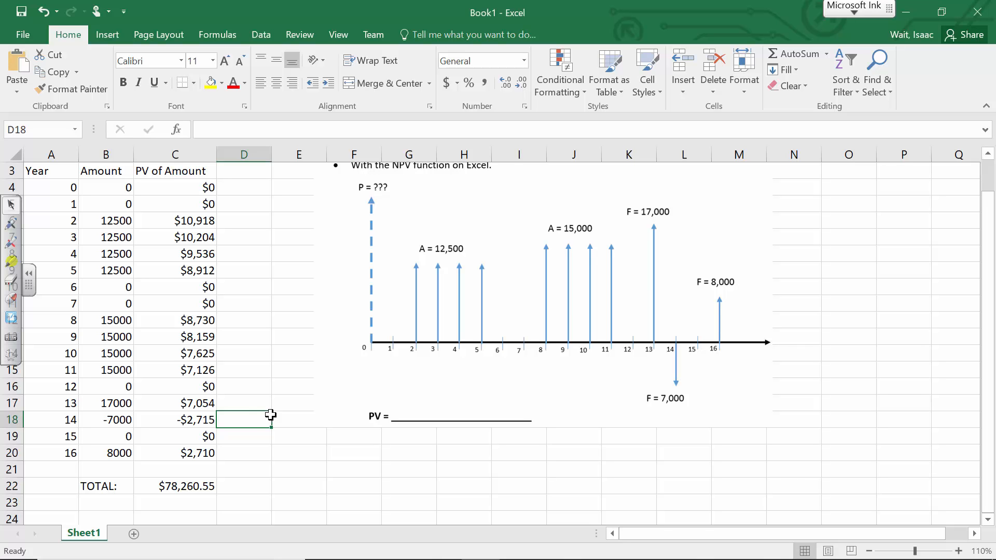
- Review the arguments of the year 2 PV formula in C6
{"action": "left_click", "coordinate": [193, 219]}
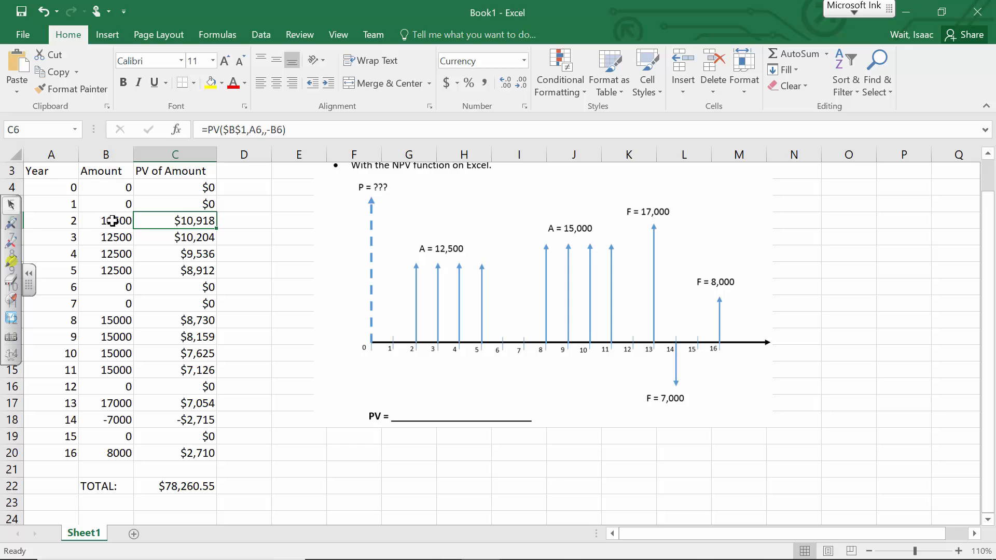
{"action": "left_click", "coordinate": [269, 130]}
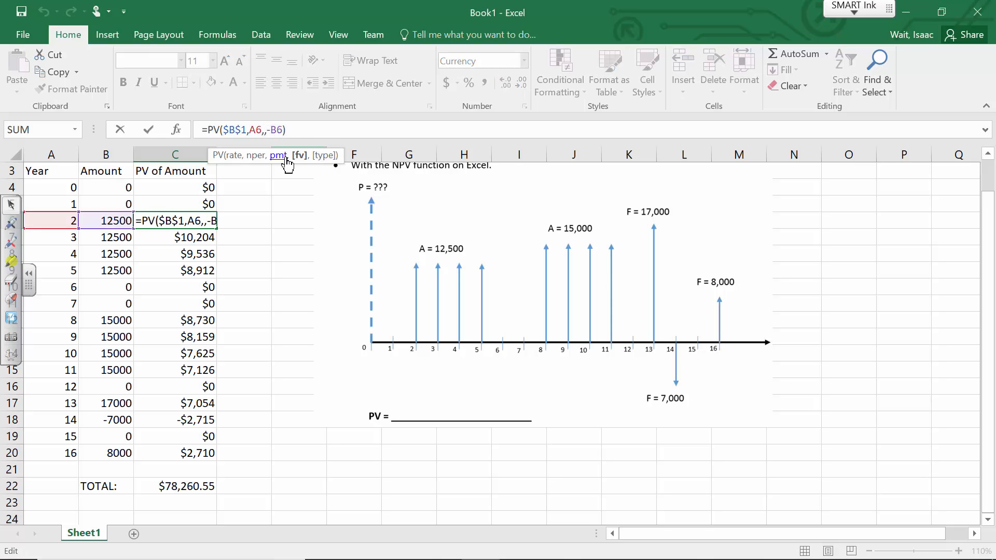
{"action": "left_click", "coordinate": [288, 130]}
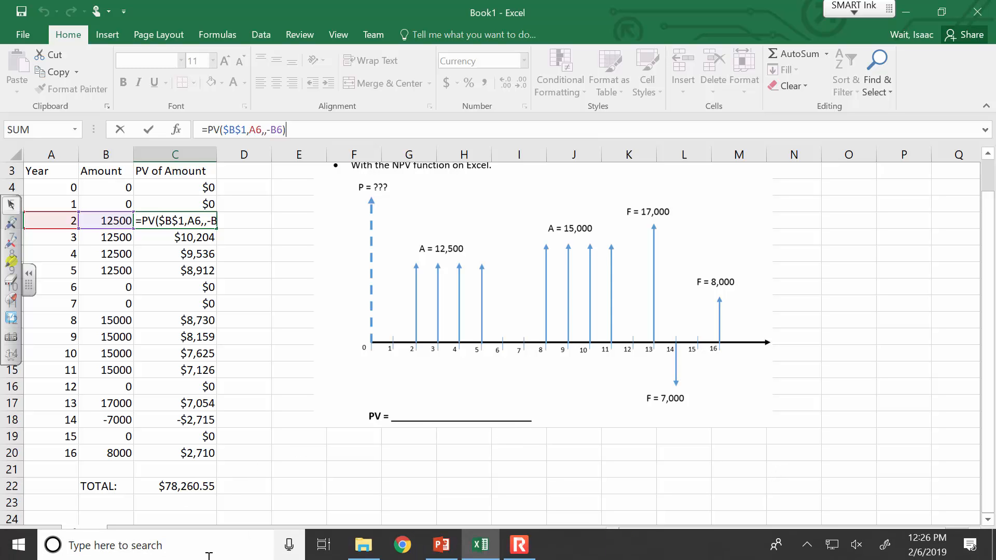
{"action": "left_click", "coordinate": [519, 545]}
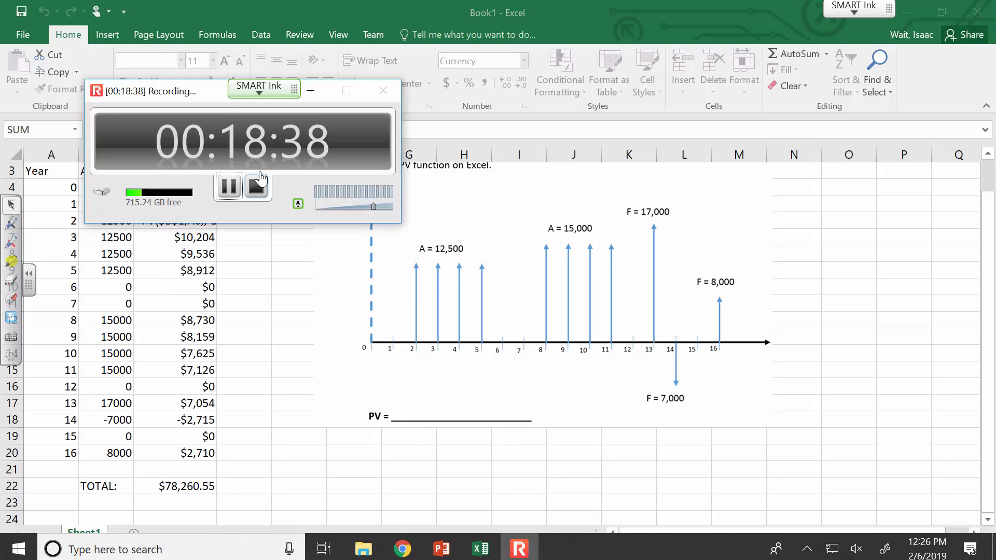
{"action": "left_click", "coordinate": [229, 186]}
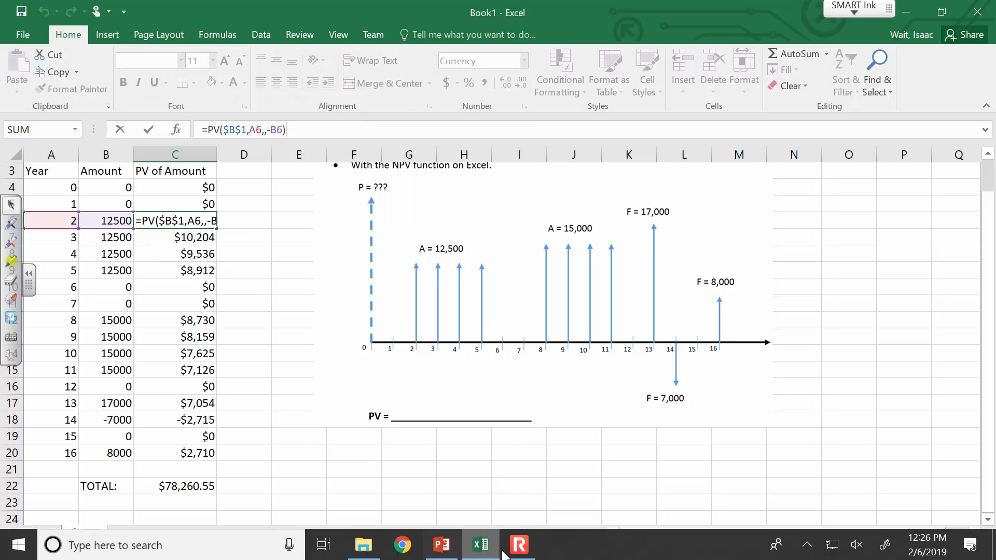
{"action": "left_click", "coordinate": [514, 551]}
{"action": "left_click", "coordinate": [519, 544]}
- Switch to PowerPoint, present the Finding the Net Present Value slide to read the NPV syntax, and return to Excel
{"action": "left_click", "coordinate": [441, 544]}
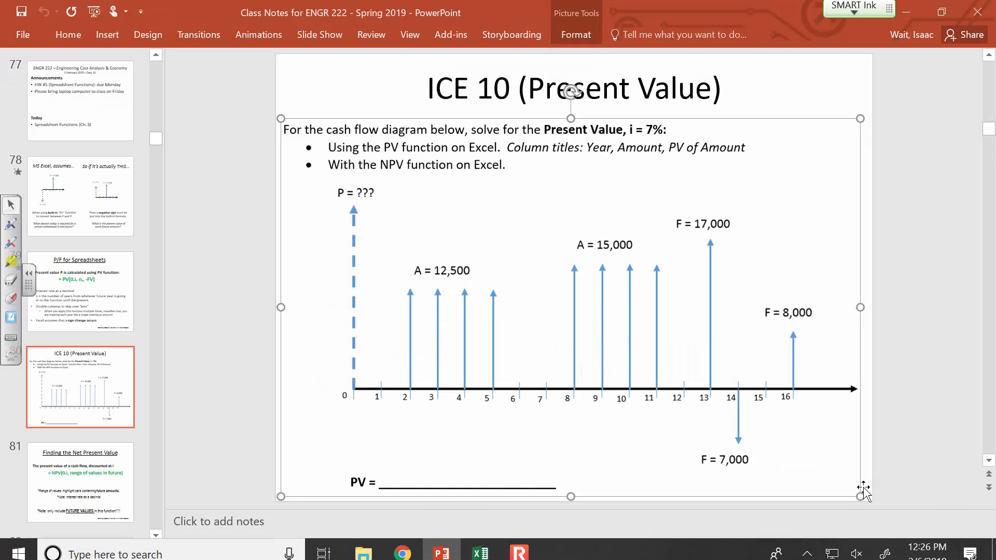
{"action": "left_click", "coordinate": [838, 551]}
{"action": "left_click", "coordinate": [842, 549]}
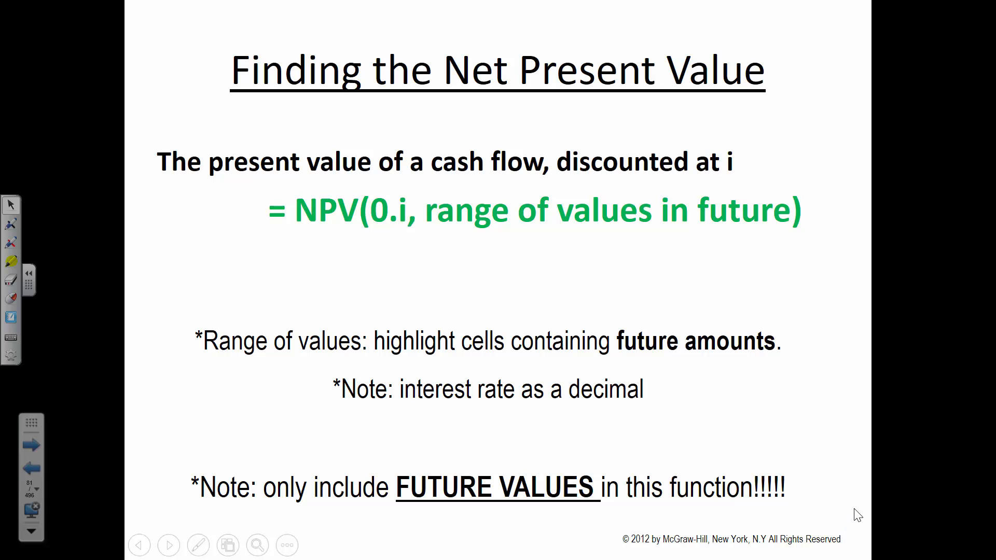
{"action": "key", "text": "Escape"}
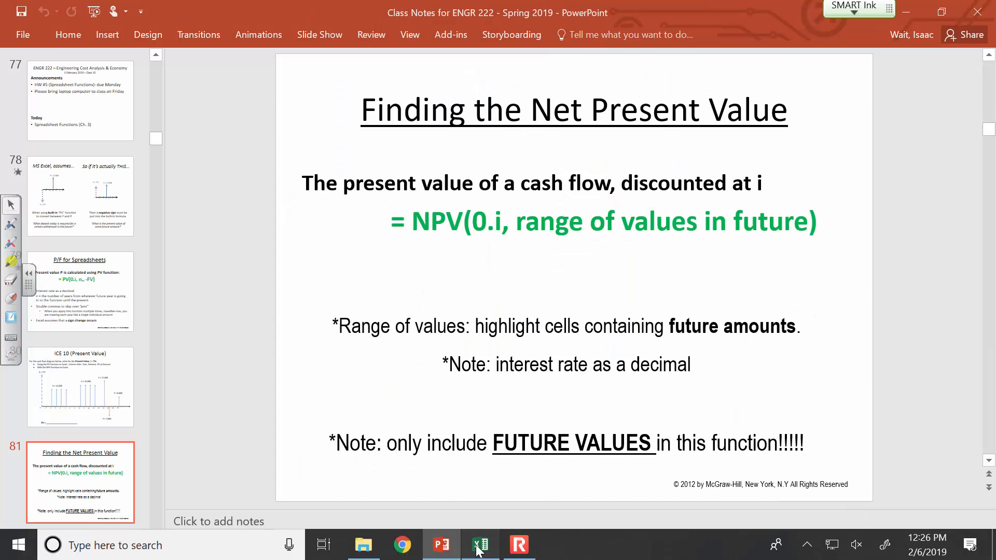
{"action": "left_click", "coordinate": [480, 554]}
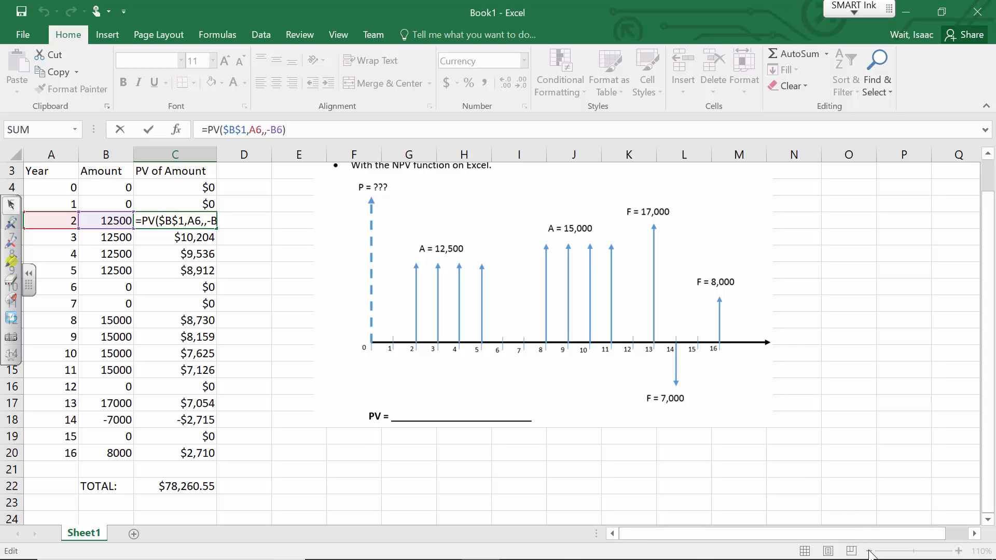
- Leave the C6 formula and enter the label NPV: in A24
{"action": "left_click", "coordinate": [840, 459]}
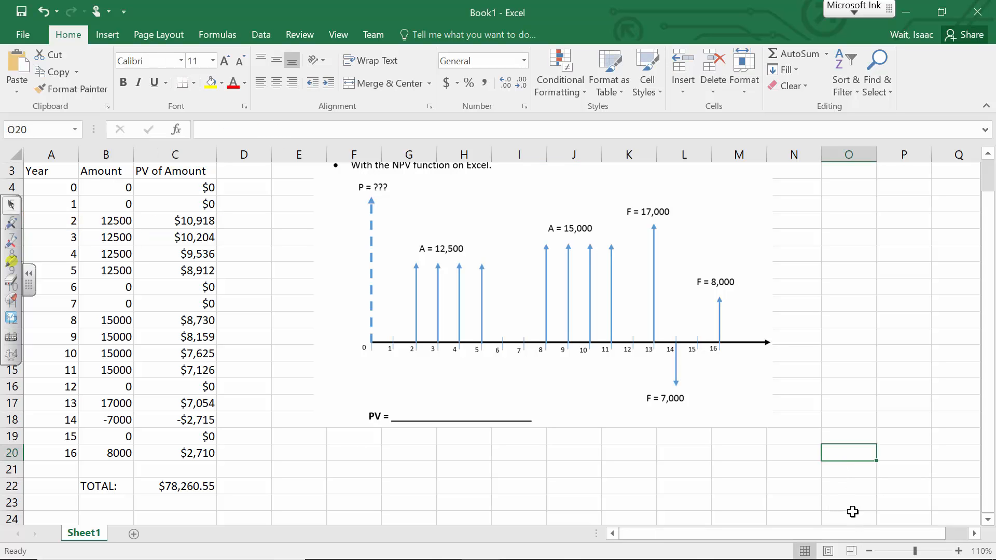
{"action": "left_click", "coordinate": [869, 552]}
{"action": "left_click", "coordinate": [869, 552]}
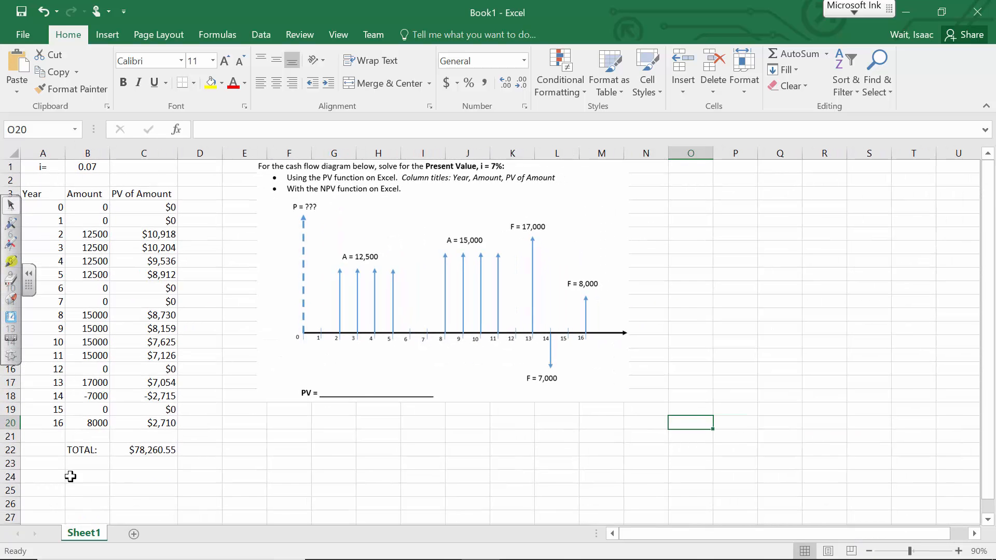
{"action": "left_click", "coordinate": [55, 474]}
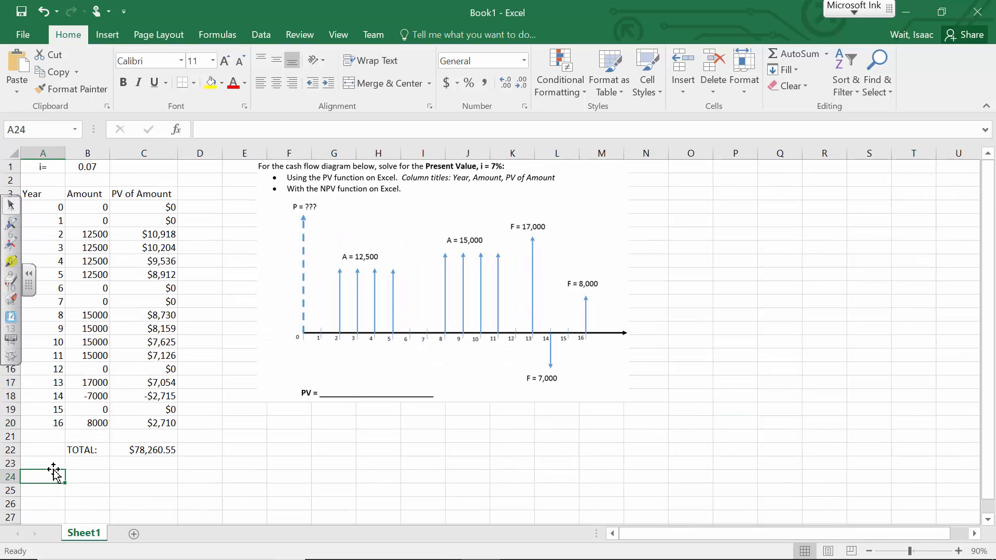
{"action": "type", "text": "NPT:"}
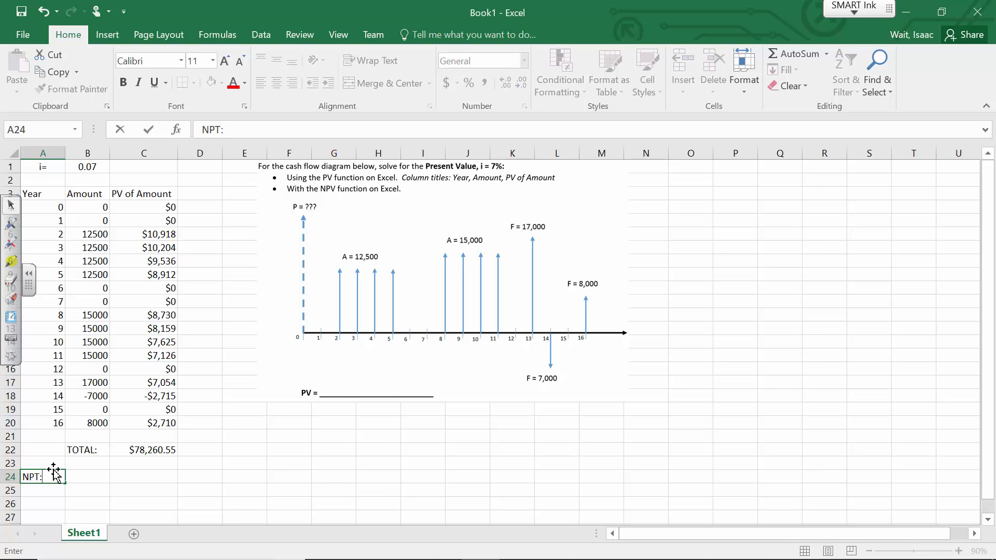
{"action": "key", "text": "BackSpace"}
{"action": "type", "text": "V:"}
{"action": "key", "text": "Tab"}
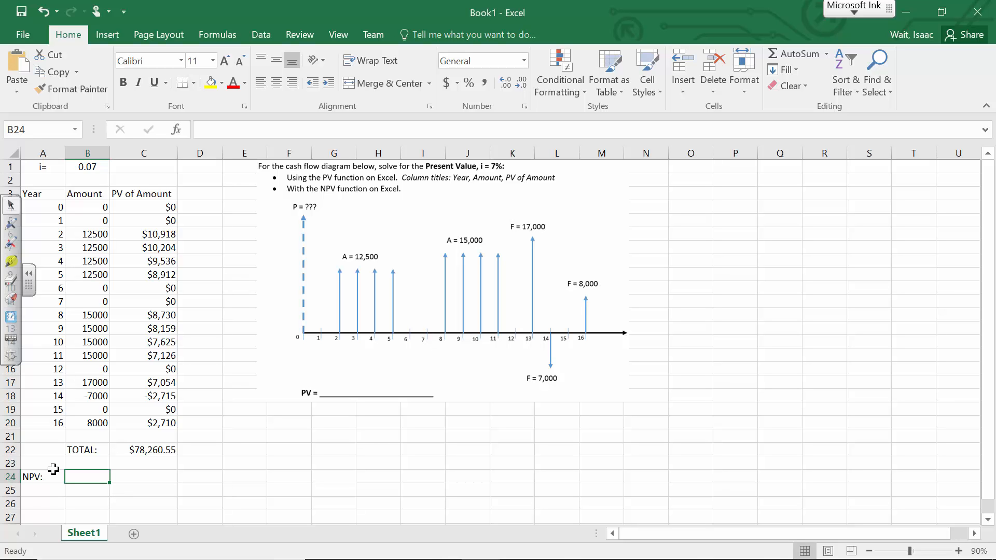
- Recheck the note on future values for the NPV function in the PowerPoint slide and return to the Excel workbook
{"action": "mouse_move", "coordinate": [193, 559]}
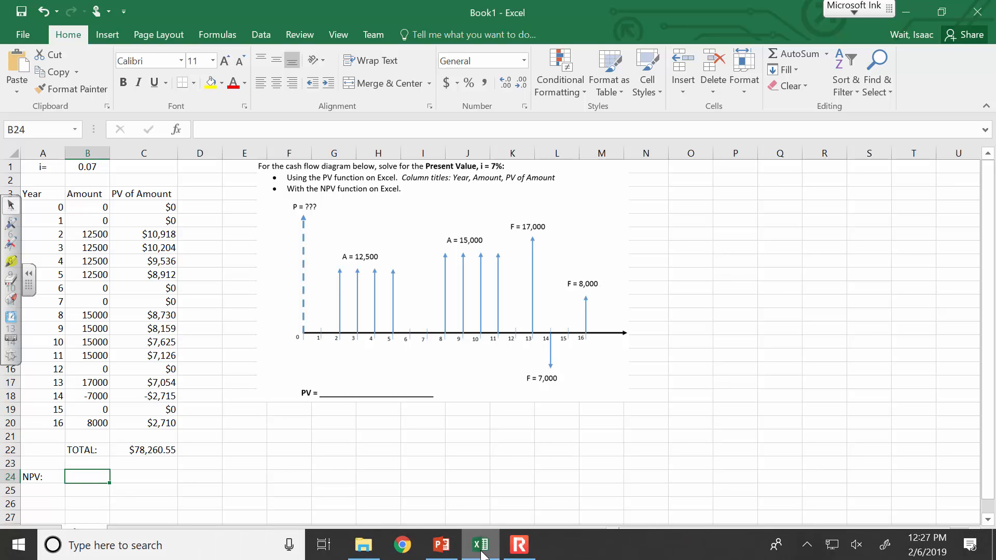
{"action": "left_click", "coordinate": [441, 551]}
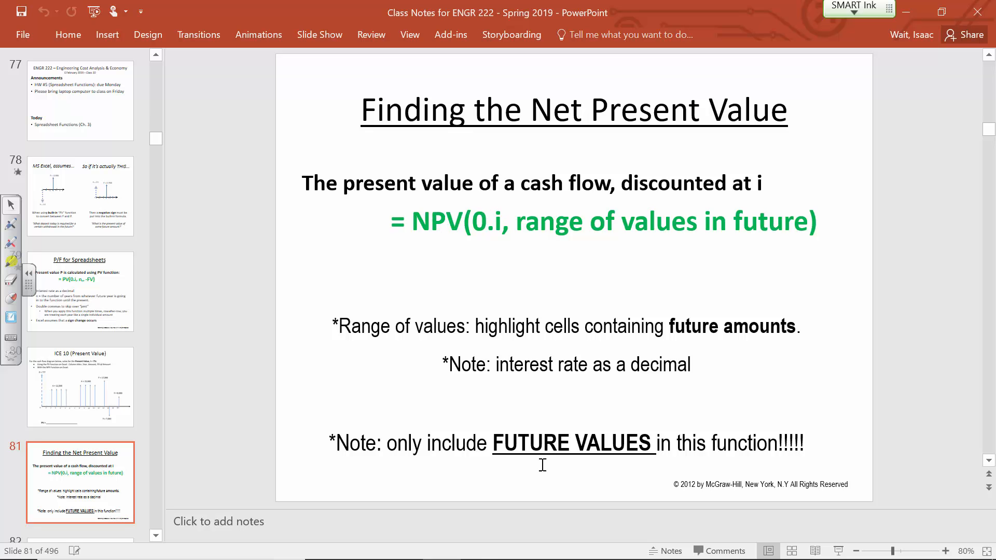
{"action": "left_click", "coordinate": [480, 546]}
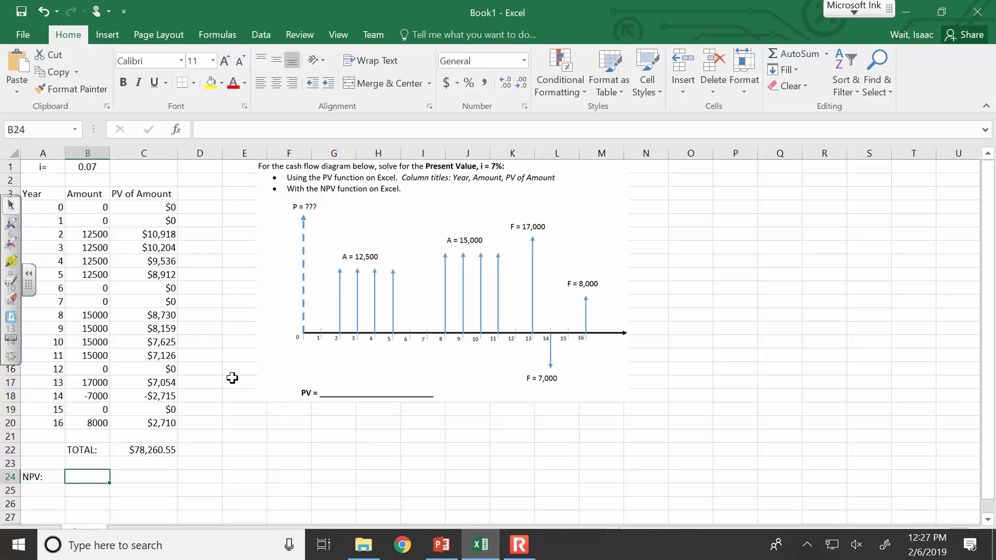
- Make the TOTAL: label and its sum in B22:C22 bold
{"action": "left_click_drag", "start_coordinate": [138, 445], "coordinate": [94, 453]}
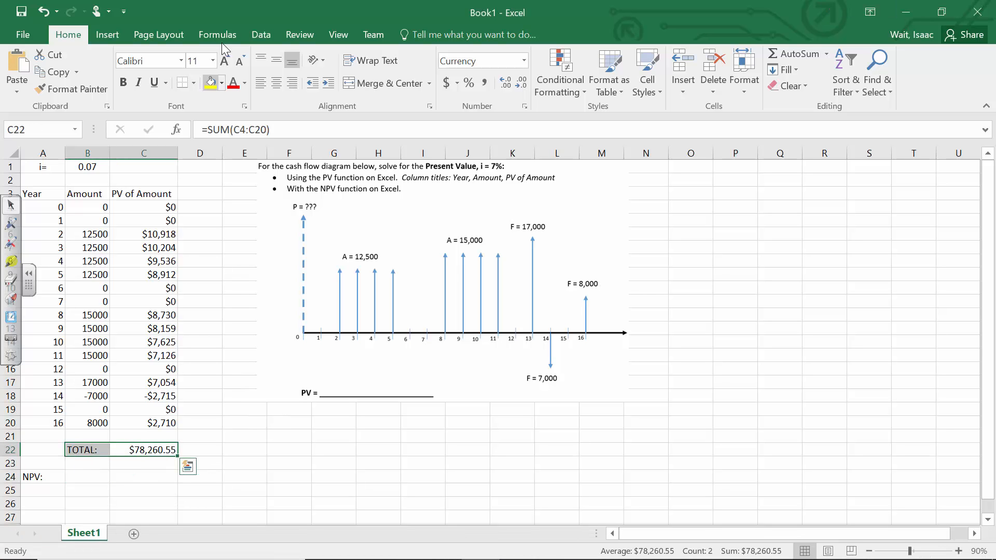
{"action": "left_click", "coordinate": [126, 83]}
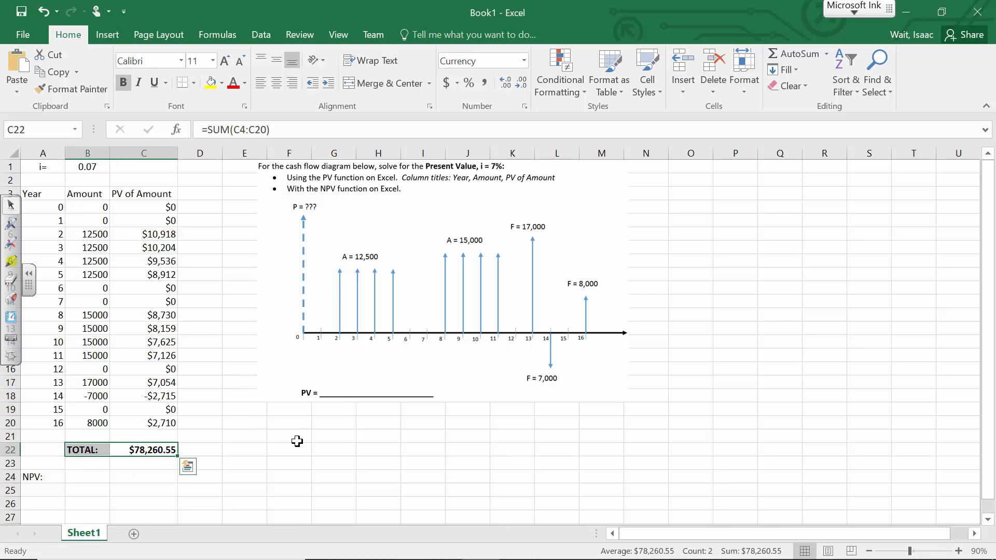
- Enter the formula =NPV(B1,B5:B20) in B24 using the interest rate cell and the year 1 to 16 amounts
{"action": "left_click", "coordinate": [289, 449]}
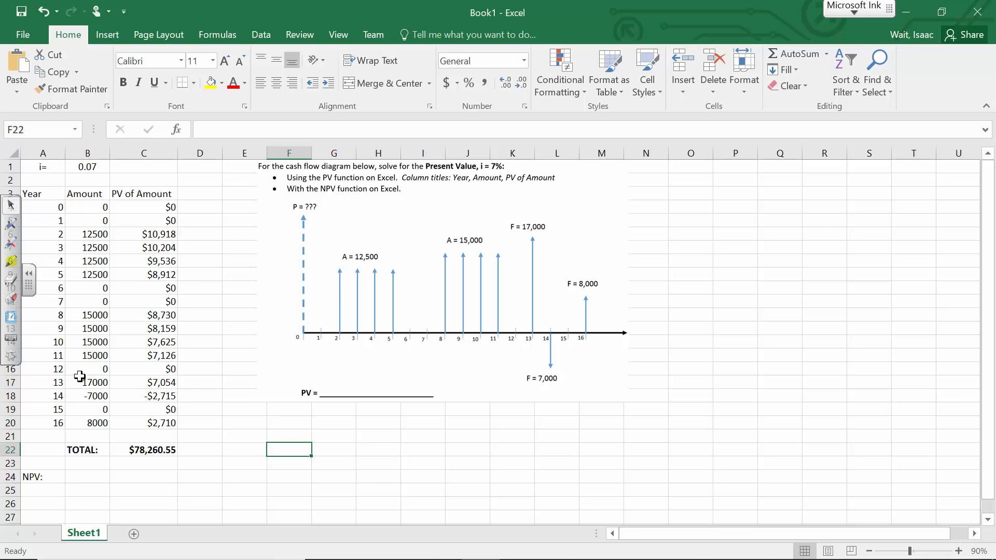
{"action": "left_click", "coordinate": [89, 482]}
{"action": "type", "text": "=np"}
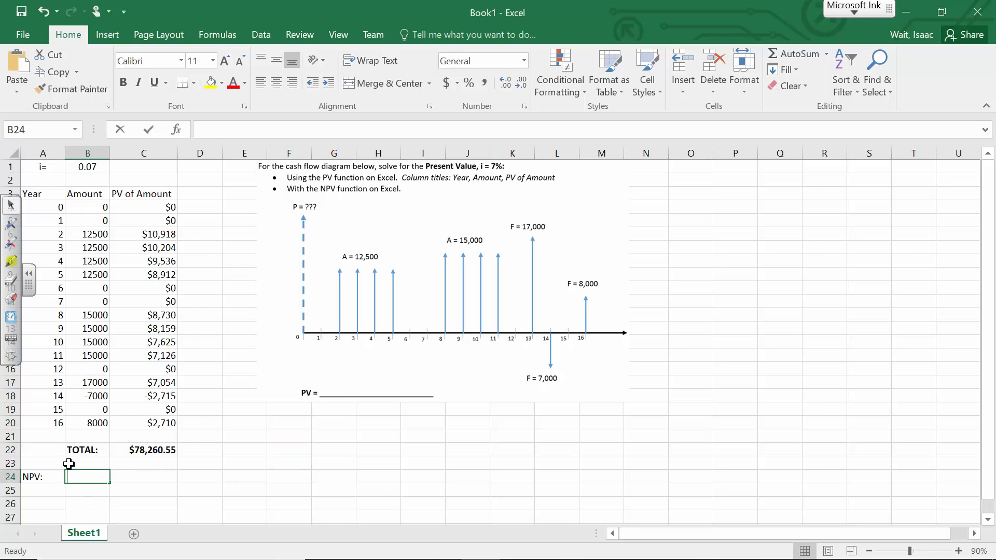
{"action": "type", "text": "v("}
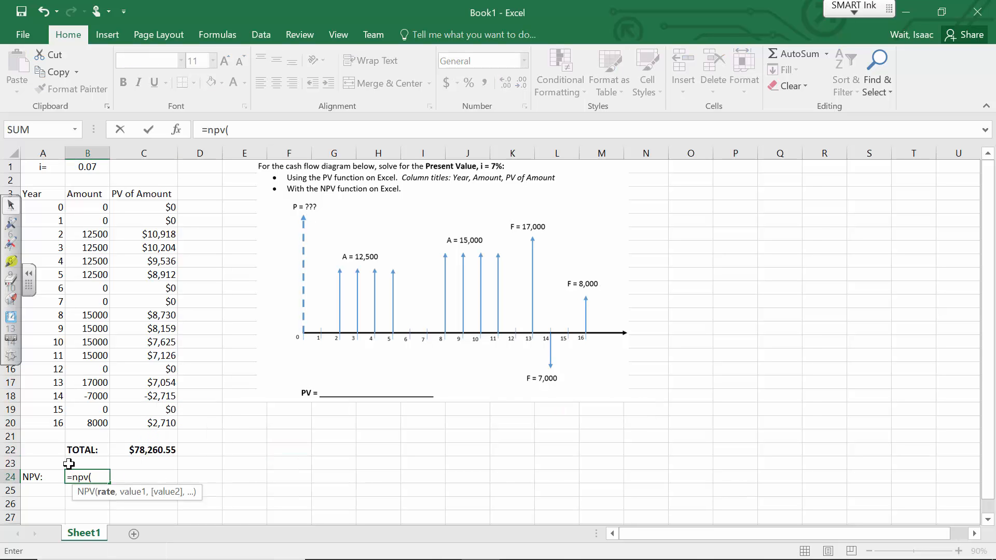
{"action": "left_click", "coordinate": [96, 168]}
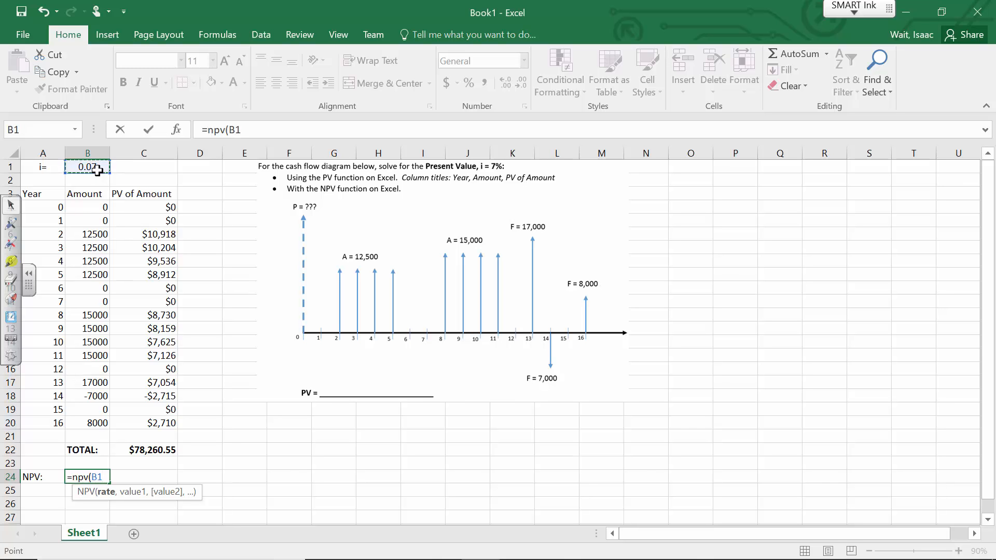
{"action": "type", "text": ","}
{"action": "left_click_drag", "start_coordinate": [86, 207], "coordinate": [85, 229]}
{"action": "left_click_drag", "start_coordinate": [86, 269], "coordinate": [84, 423]}
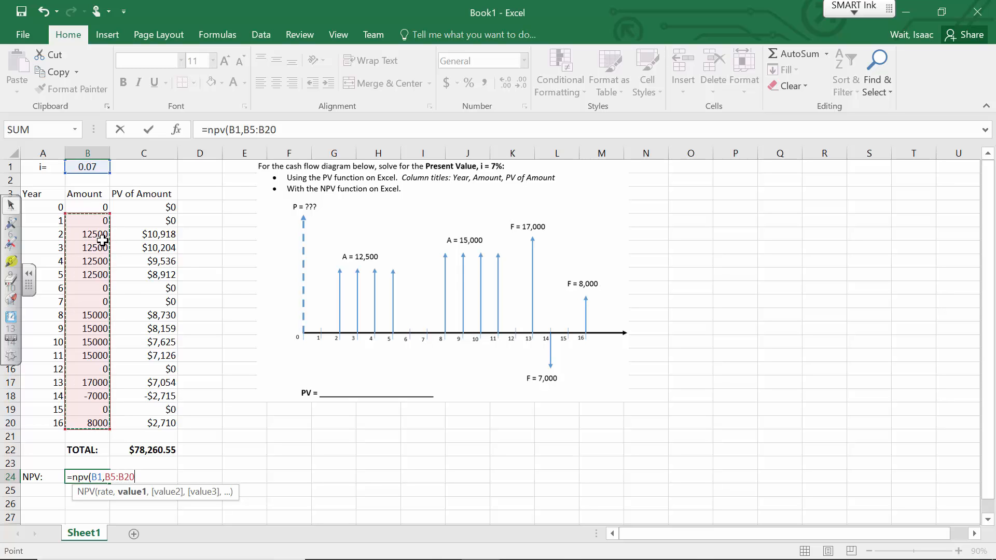
{"action": "left_click", "coordinate": [281, 130]}
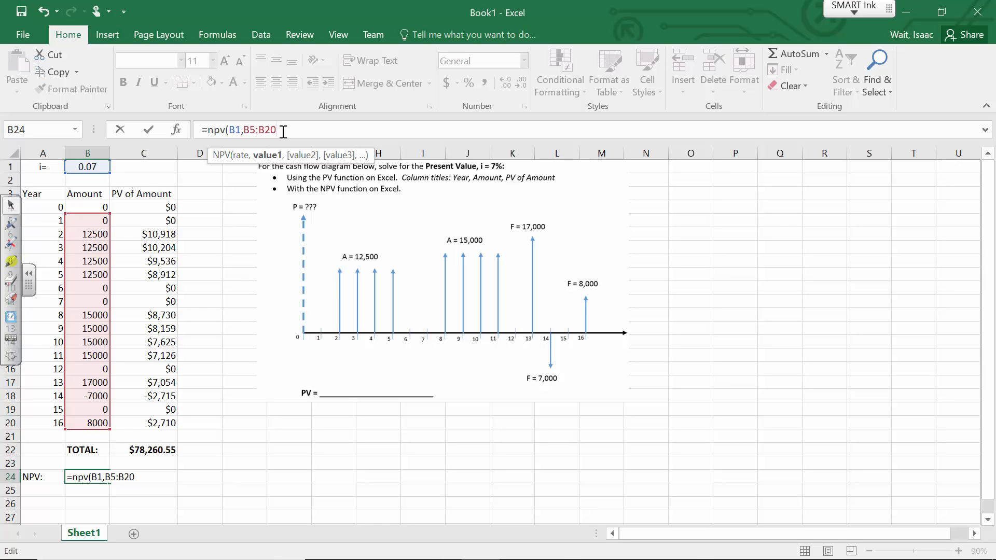
{"action": "type", "text": ")"}
{"action": "key", "text": "Return"}
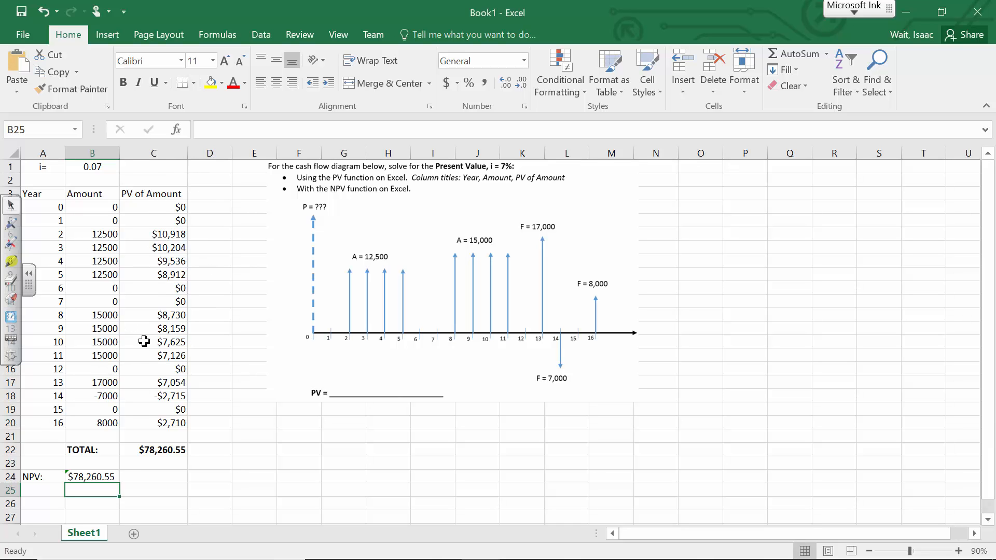
- Replace the B24 formula with =NPV(B1,B4:B20) so that the year 0 amount is included
{"action": "left_click_drag", "start_coordinate": [138, 506], "coordinate": [24, 472]}
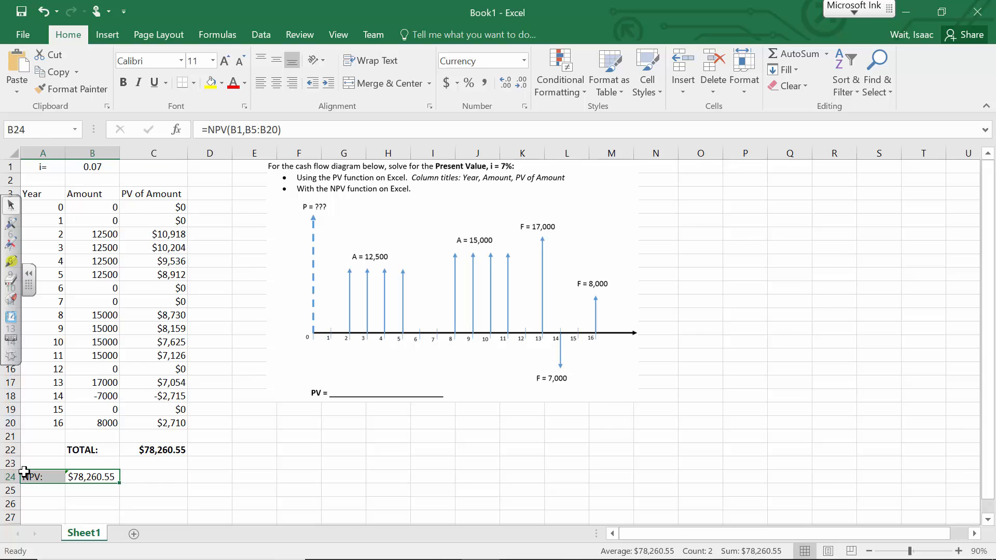
{"action": "key", "text": "Right"}
{"action": "key", "text": "Left"}
{"action": "key", "text": "Delete"}
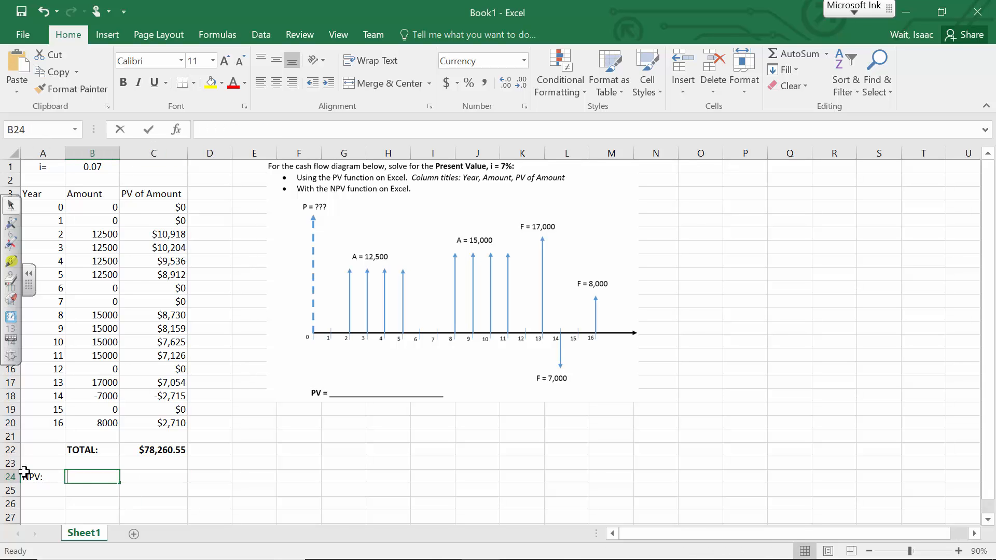
{"action": "type", "text": "=npv("}
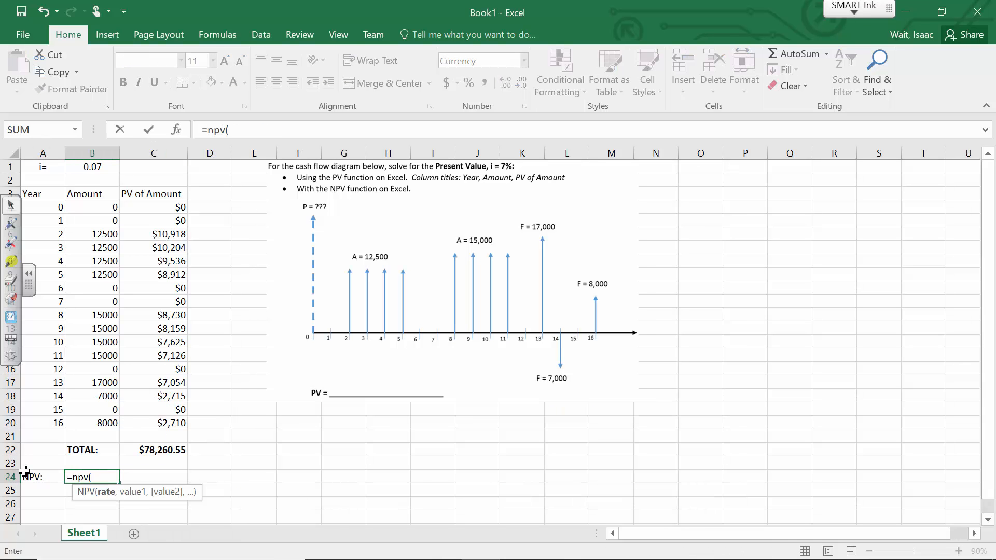
{"action": "left_click", "coordinate": [95, 170]}
{"action": "type", "text": ","}
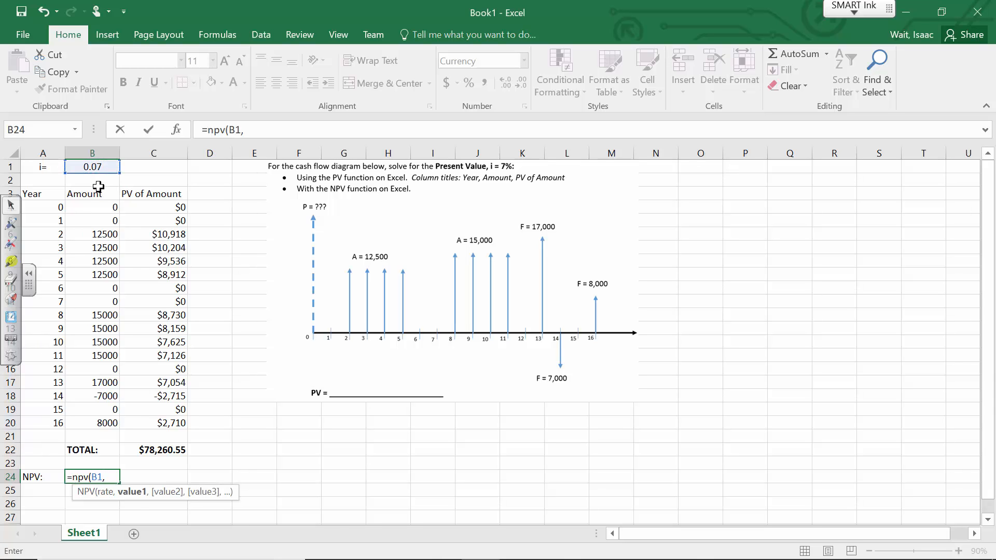
{"action": "left_click_drag", "start_coordinate": [105, 208], "coordinate": [98, 419]}
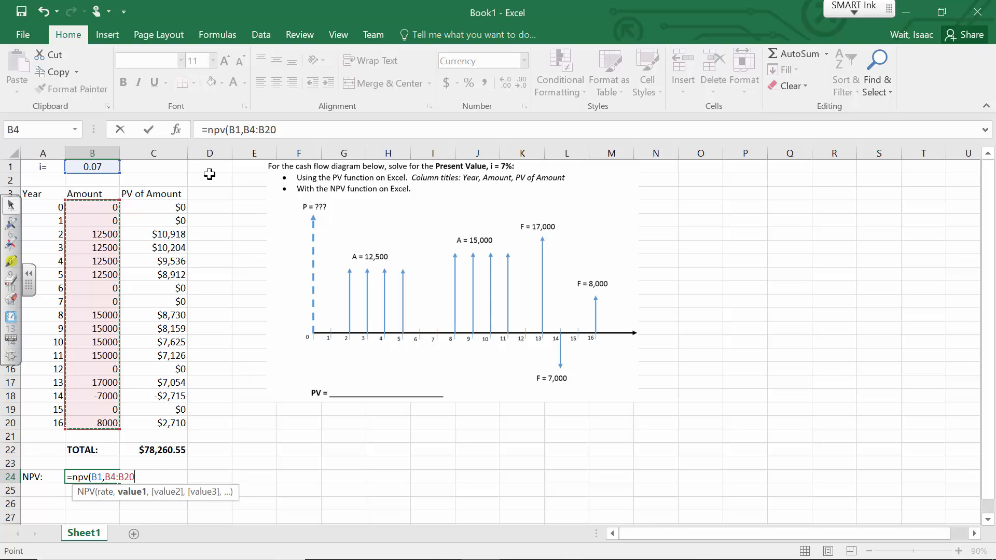
{"action": "left_click", "coordinate": [306, 128]}
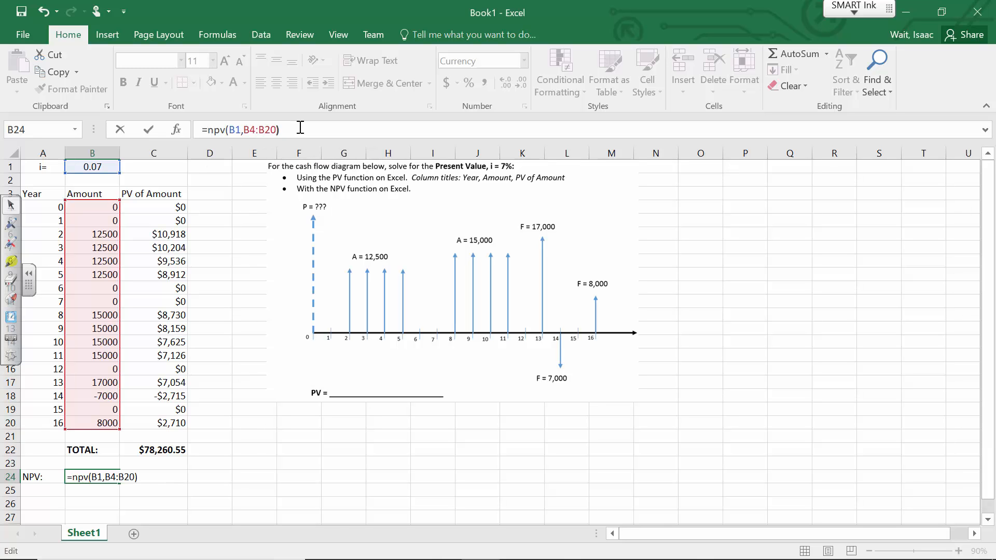
{"action": "key", "text": "Return"}
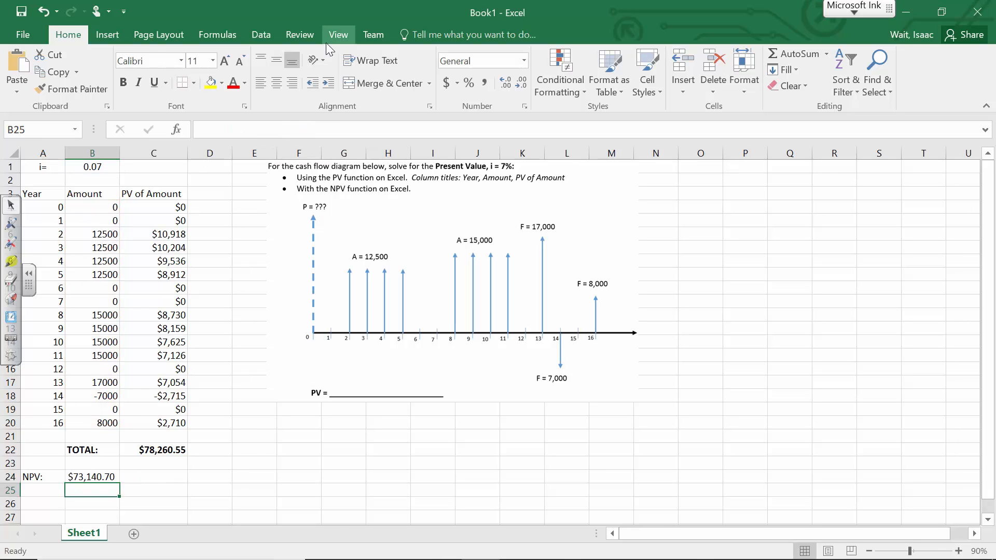
- Change the value range in the B24 NPV formula to B5:B20 and reopen the formula for review
{"action": "left_click", "coordinate": [108, 469]}
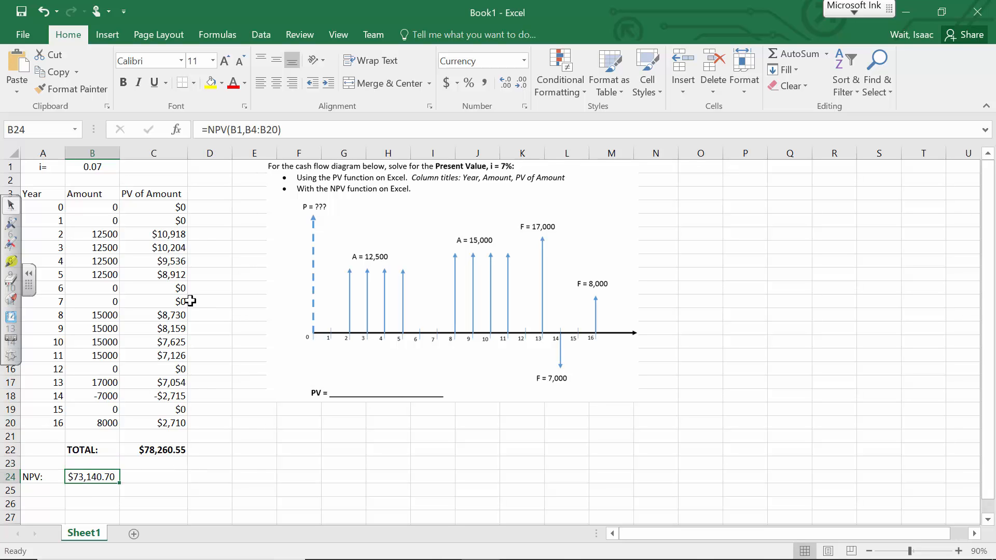
{"action": "left_click", "coordinate": [259, 129]}
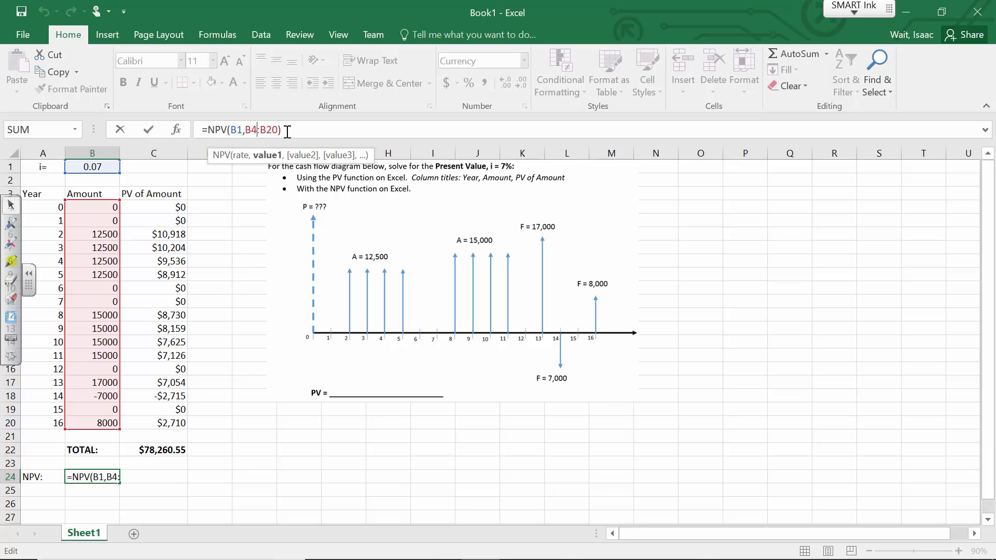
{"action": "key", "text": "BackSpace"}
{"action": "type", "text": "5"}
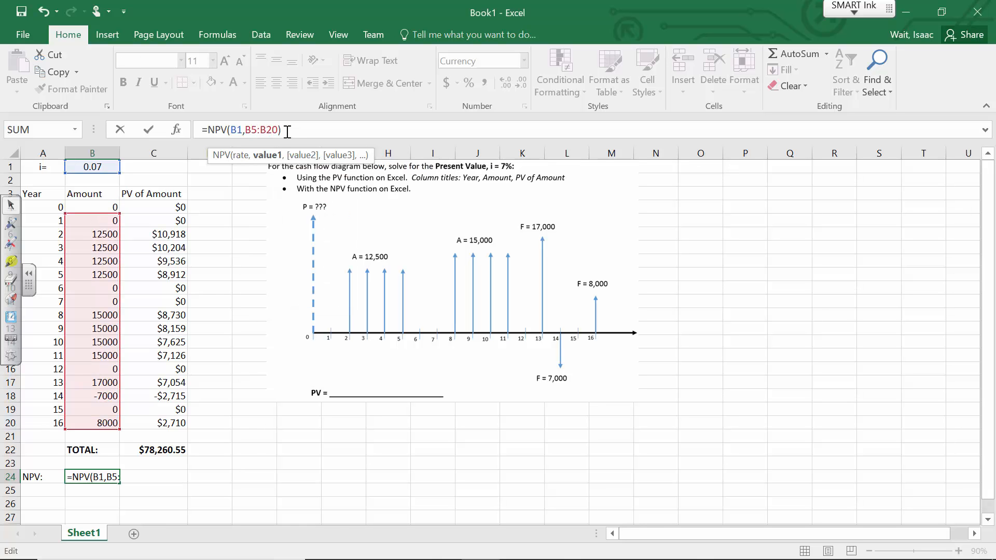
{"action": "left_click", "coordinate": [286, 131]}
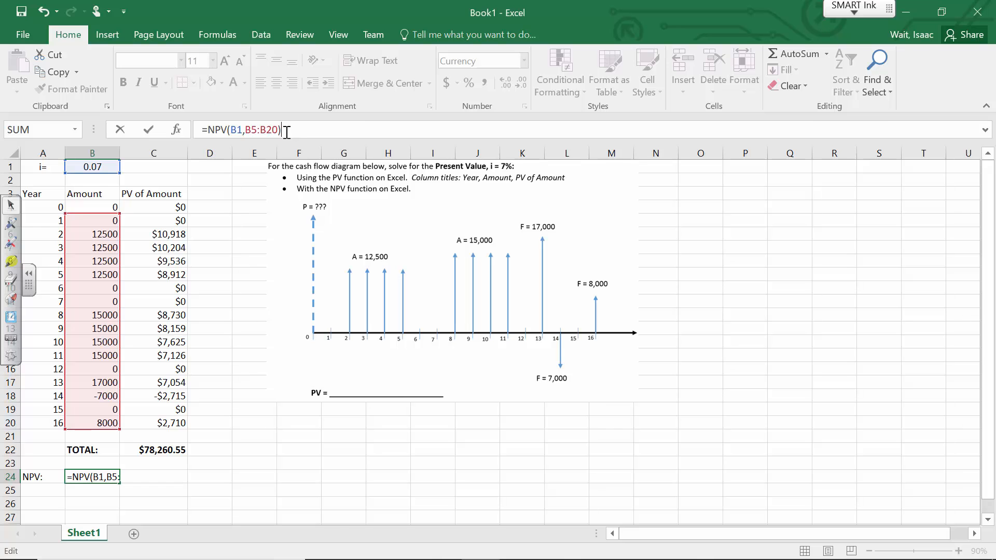
{"action": "key", "text": "Return"}
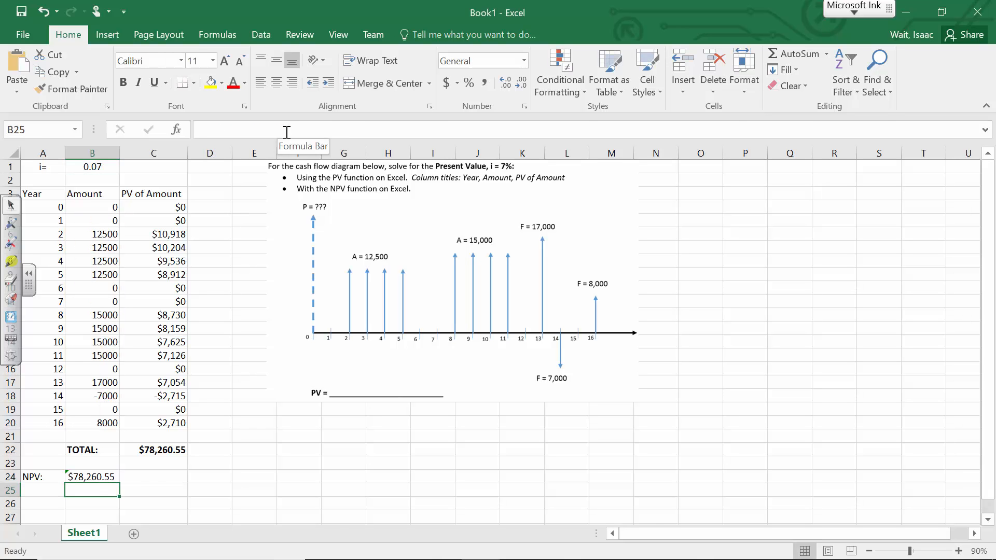
{"action": "left_click", "coordinate": [97, 478]}
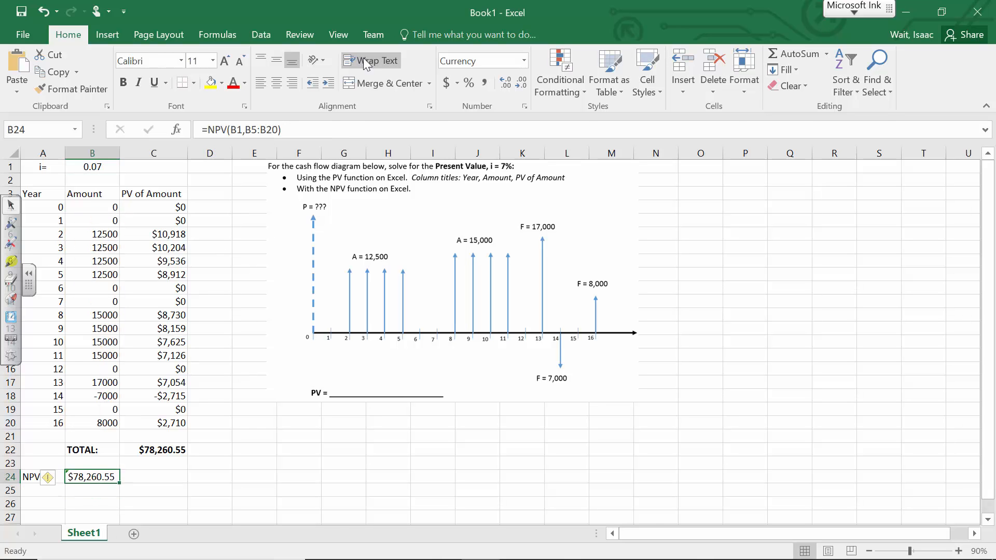
{"action": "left_click", "coordinate": [327, 127]}
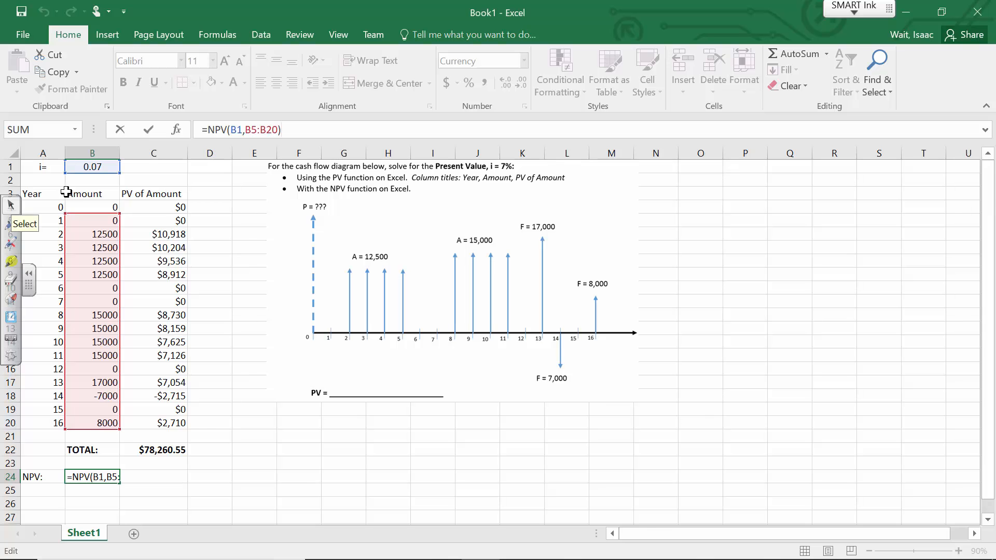
- Switch to PowerPoint and present the F/P for Spreadsheets slide to read the FV function syntax
{"action": "left_click", "coordinate": [441, 554]}
{"action": "scroll", "coordinate": [104, 431], "scroll_direction": "down", "scroll_amount": 2}
{"action": "left_click", "coordinate": [70, 417]}
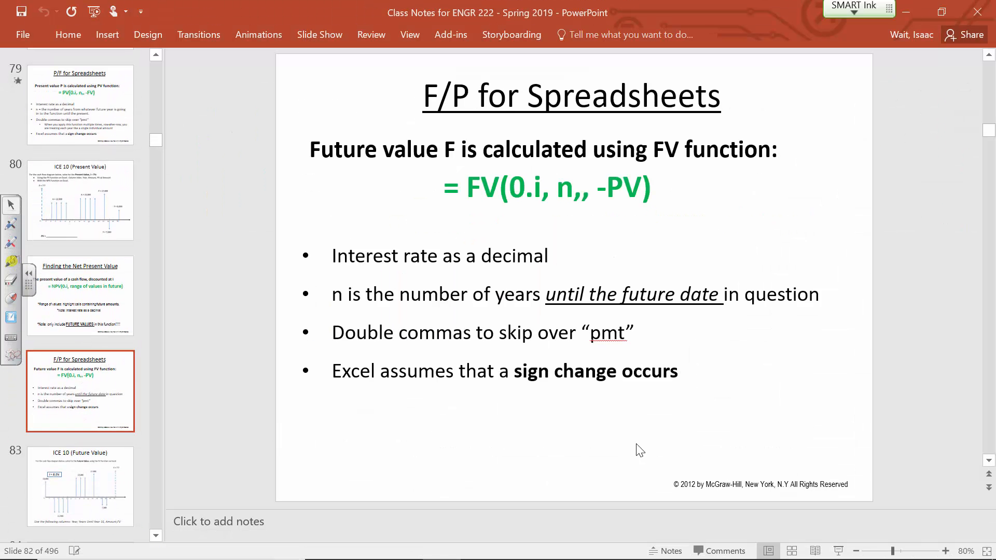
{"action": "left_click", "coordinate": [838, 551]}
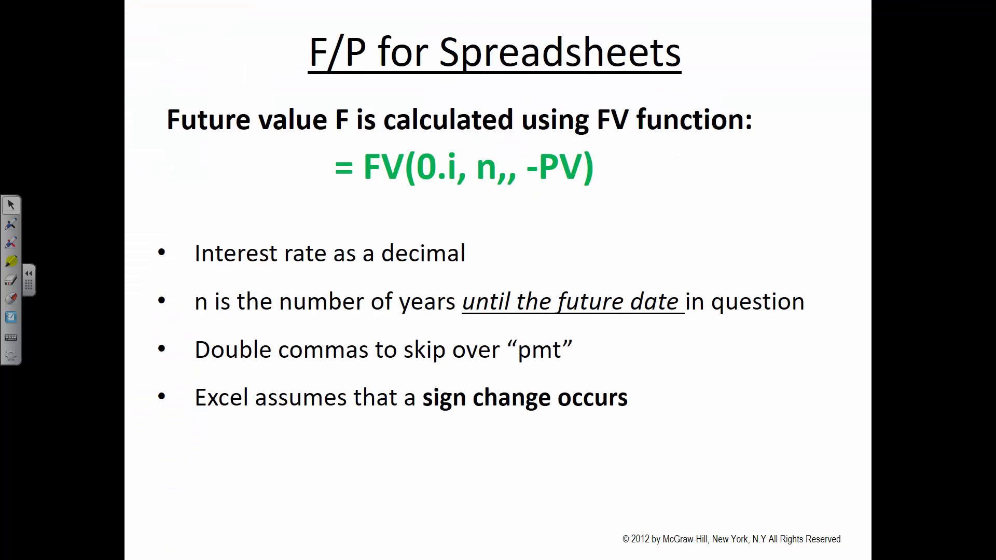
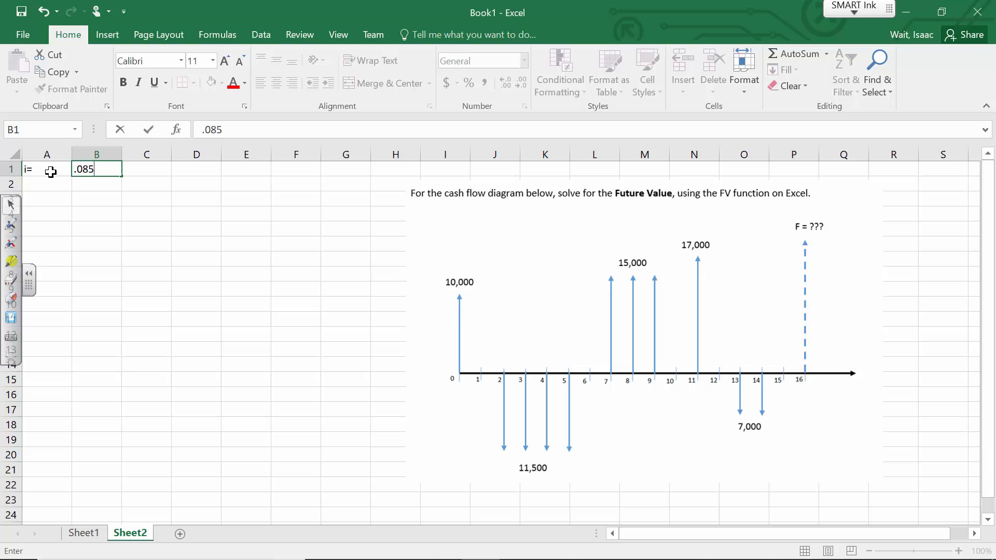
- Confirm the 0.085 rate in B1 of Sheet2 and enter the headings Year in A3 and Years Until Yr 16 in B3
{"action": "key", "text": "Return"}
{"action": "key", "text": "Left"}
{"action": "key", "text": "Down"}
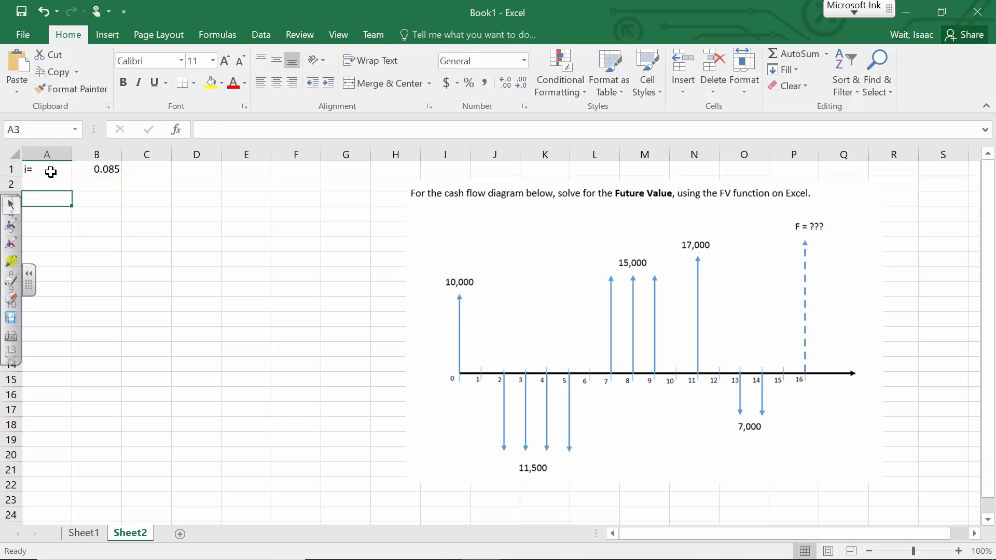
{"action": "type", "text": "Year"}
{"action": "key", "text": "Tab"}
{"action": "type", "text": "Years Unt"}
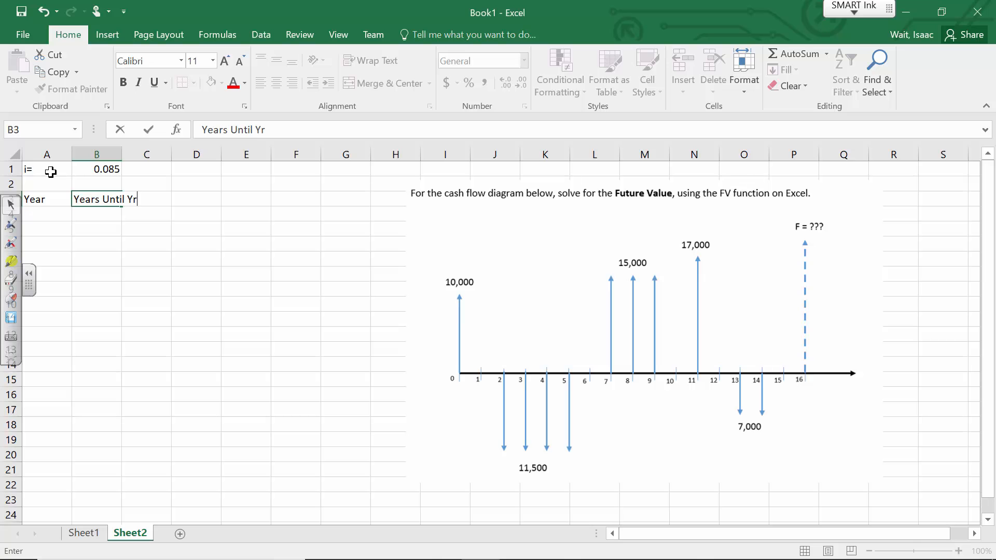
{"action": "key", "text": "Return"}
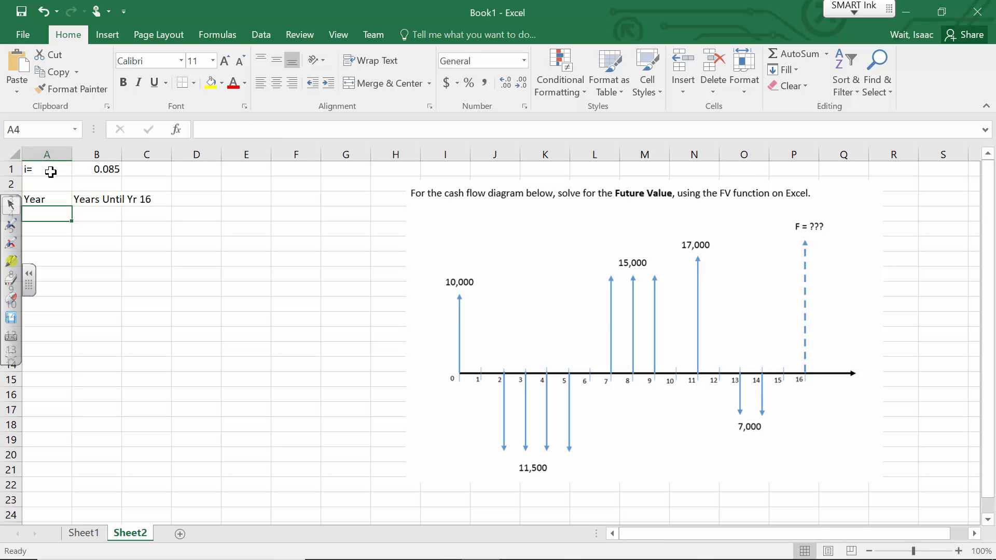
- Widen column B to fit its heading and add the headings Amount in C3 and FV in D3
{"action": "left_click_drag", "start_coordinate": [121, 155], "coordinate": [156, 155]}
{"action": "left_click", "coordinate": [180, 197]}
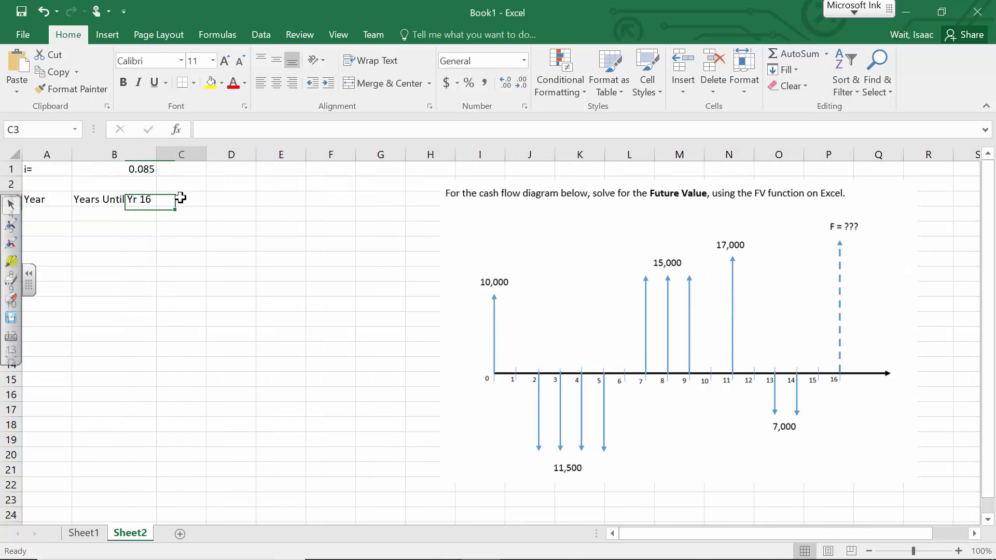
{"action": "type", "text": "Amount"}
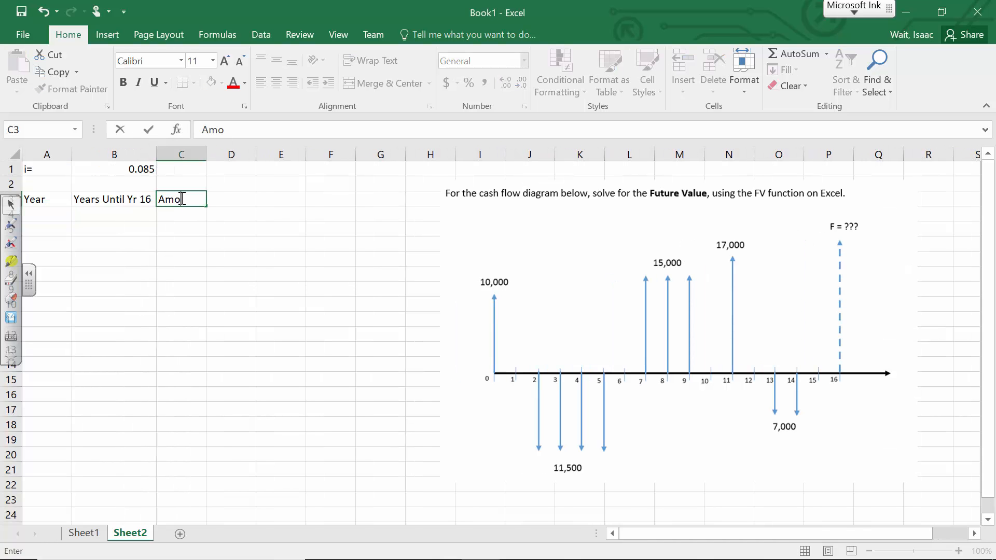
{"action": "key", "text": "Tab"}
{"action": "type", "text": "F"}
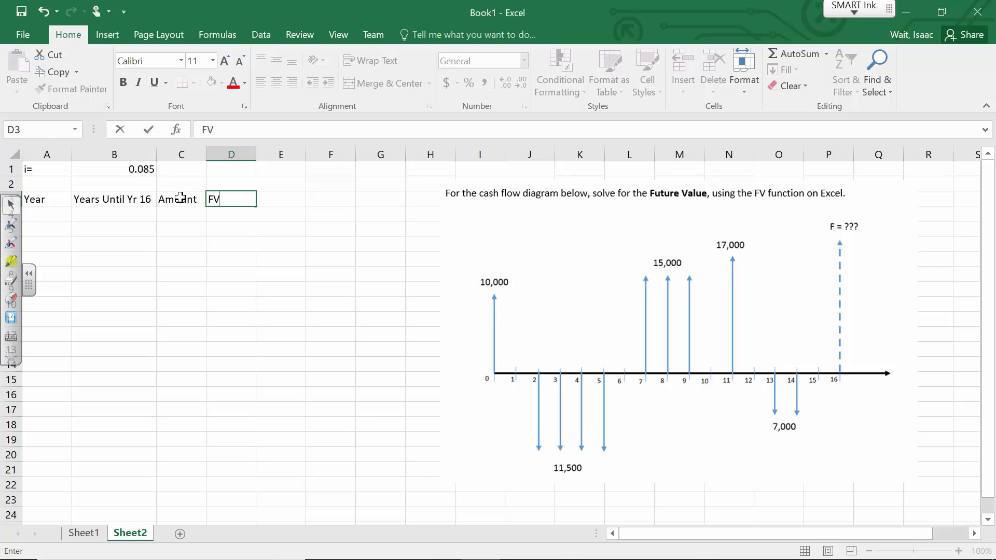
{"action": "key", "text": "Return"}
- Fill the Year column in A4:A20 with the series 0 to 16
{"action": "key", "text": "Left"}
{"action": "key", "text": "Left"}
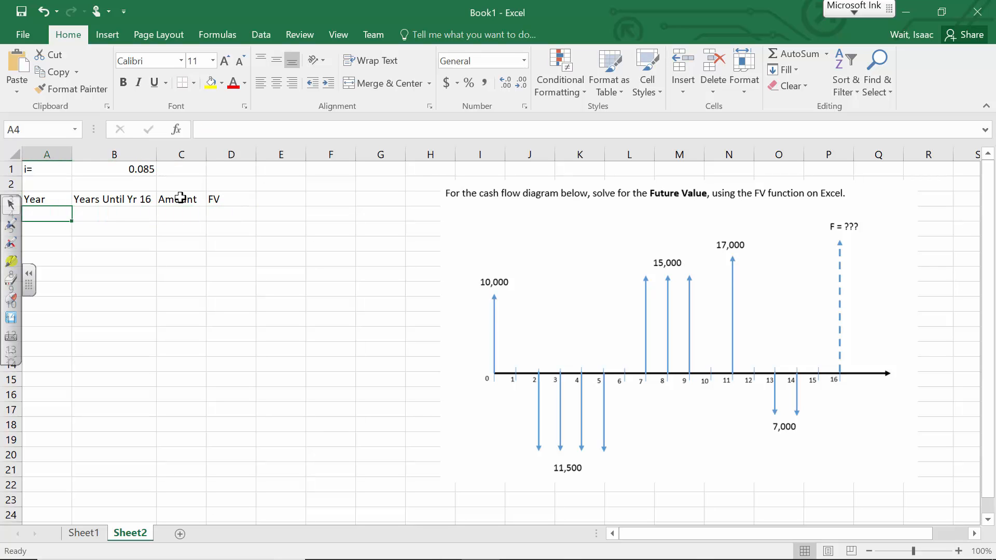
{"action": "type", "text": "0"}
{"action": "key", "text": "Return"}
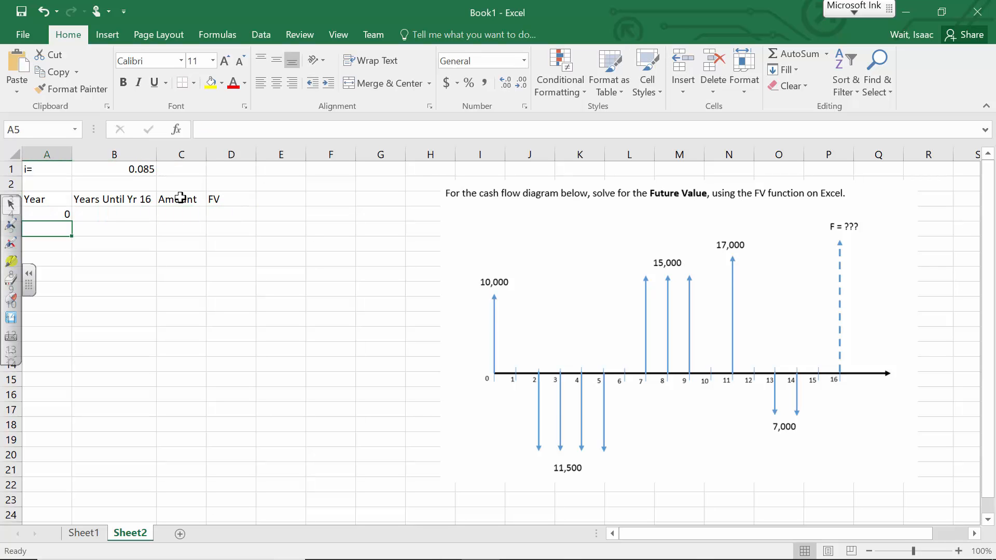
{"action": "type", "text": "1"}
{"action": "key", "text": "Return"}
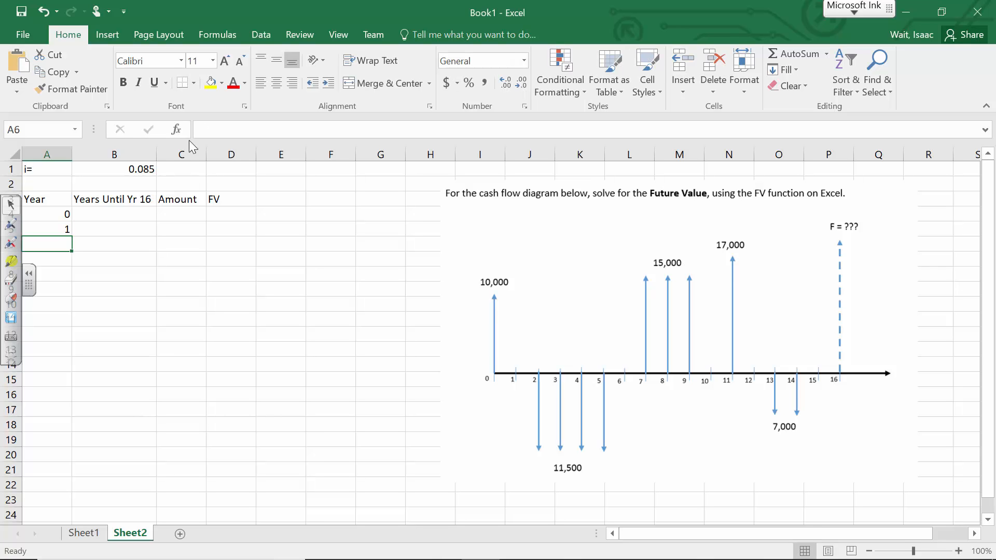
{"action": "left_click_drag", "start_coordinate": [62, 214], "coordinate": [61, 468]}
- Move the cash flow diagram picture closer to the table, zoom the sheet to 110%, and select B4
{"action": "left_click_drag", "start_coordinate": [656, 283], "coordinate": [577, 276]}
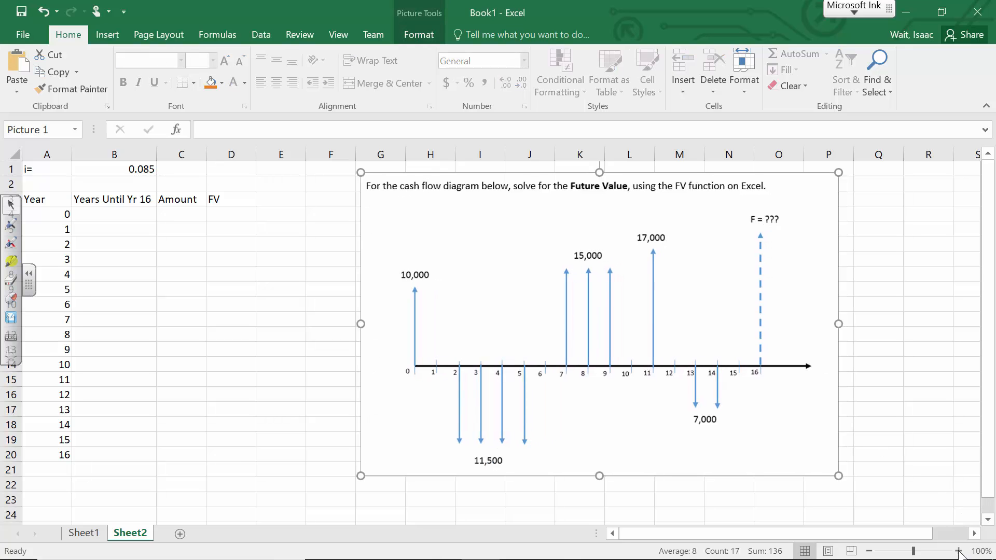
{"action": "left_click", "coordinate": [959, 551]}
{"action": "left_click", "coordinate": [138, 220]}
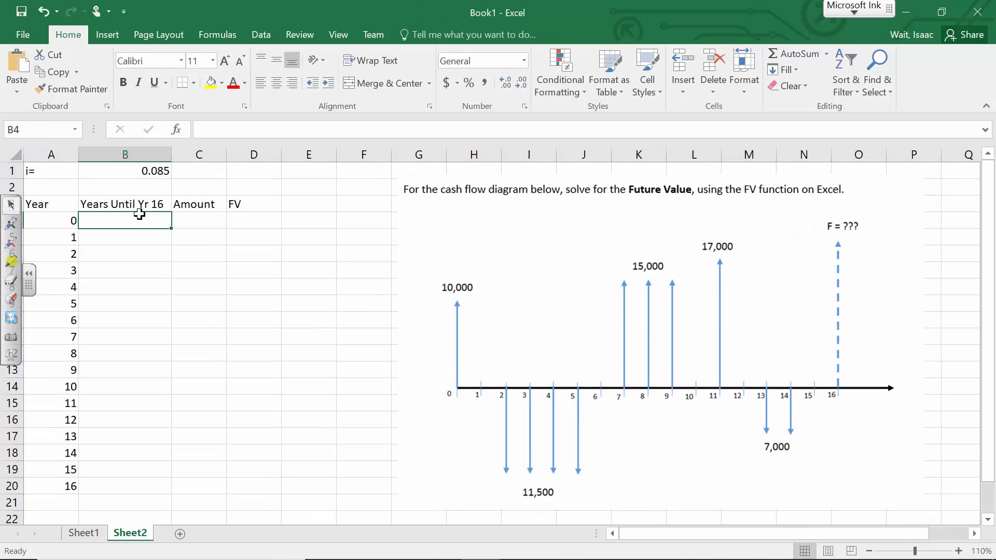
- Enter the formula =16-A4 in B4 and fill it down to B20
{"action": "type", "text": "=1"}
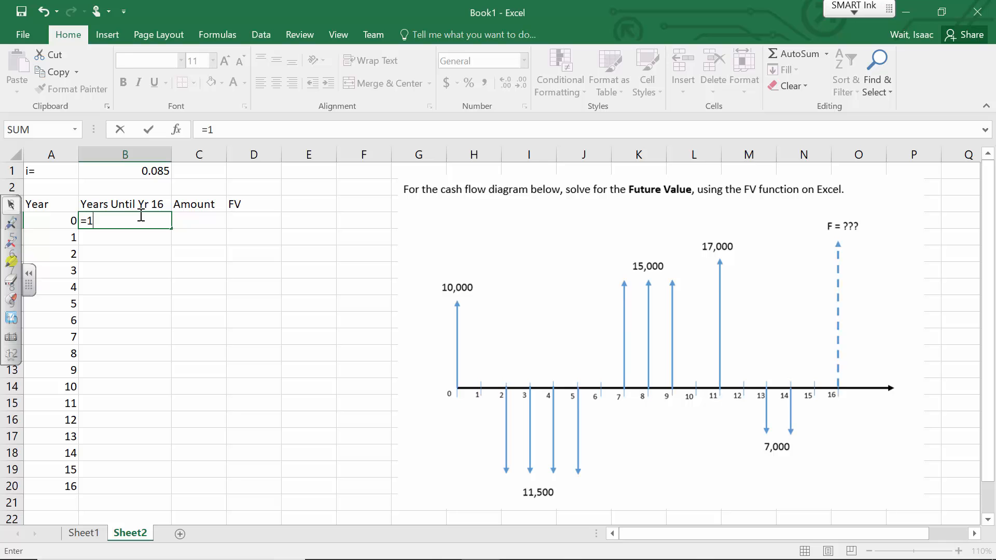
{"action": "type", "text": "6-"}
{"action": "left_click", "coordinate": [56, 218]}
{"action": "key", "text": "Return"}
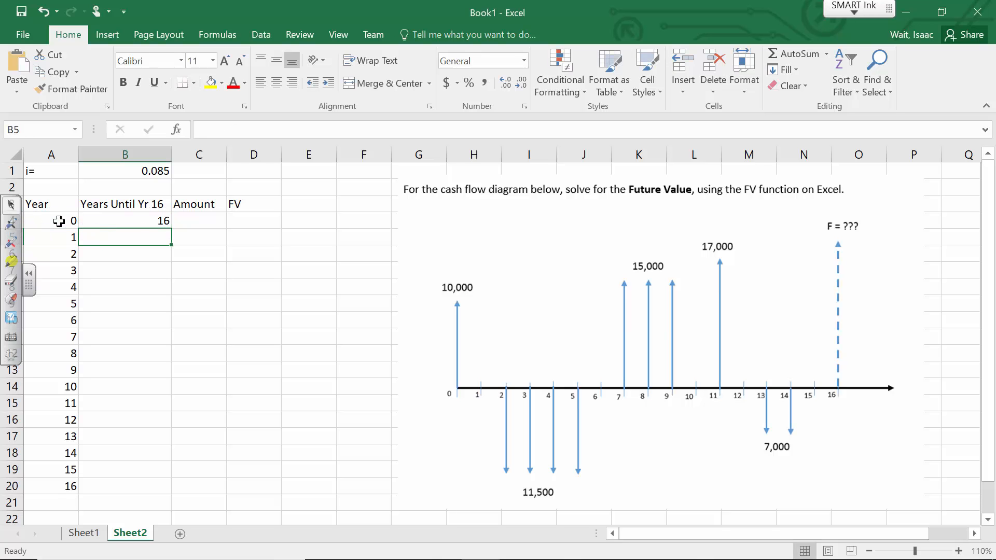
{"action": "left_click", "coordinate": [140, 220]}
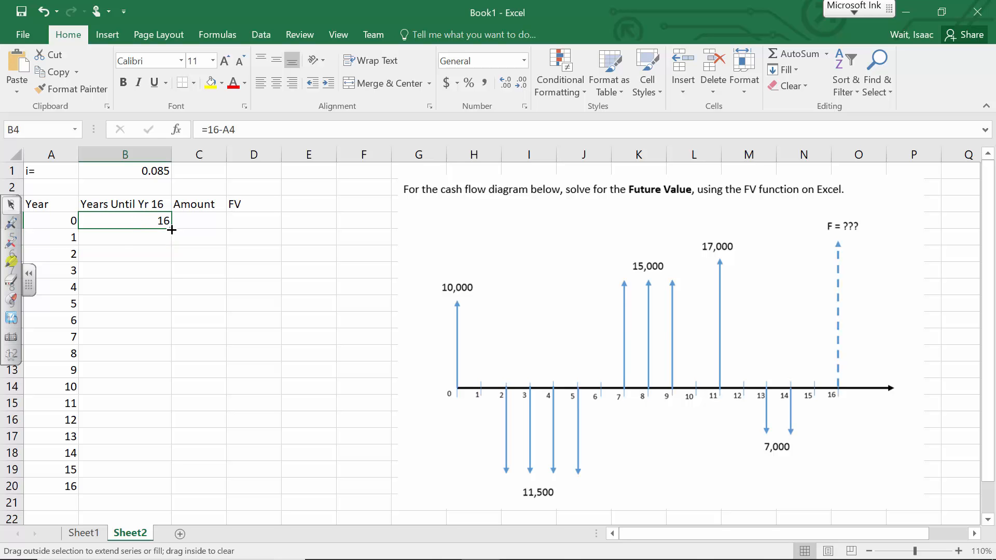
{"action": "double_click", "coordinate": [171, 230]}
- Enter the cash flow amounts for years 0 and 1: 10000 in C4 and 0 in C5
{"action": "left_click", "coordinate": [209, 217]}
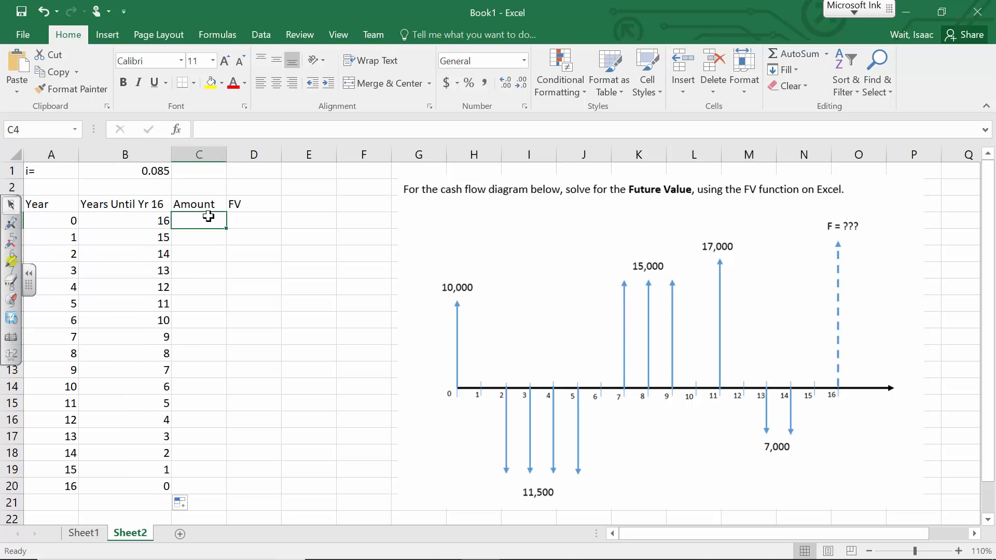
{"action": "type", "text": "10000"}
{"action": "key", "text": "Return"}
{"action": "type", "text": "0"}
{"action": "key", "text": "Return"}
- Enter -11500 in C6 for year 2 and copy it down to C9 for years 3 to 5
{"action": "type", "text": "11"}
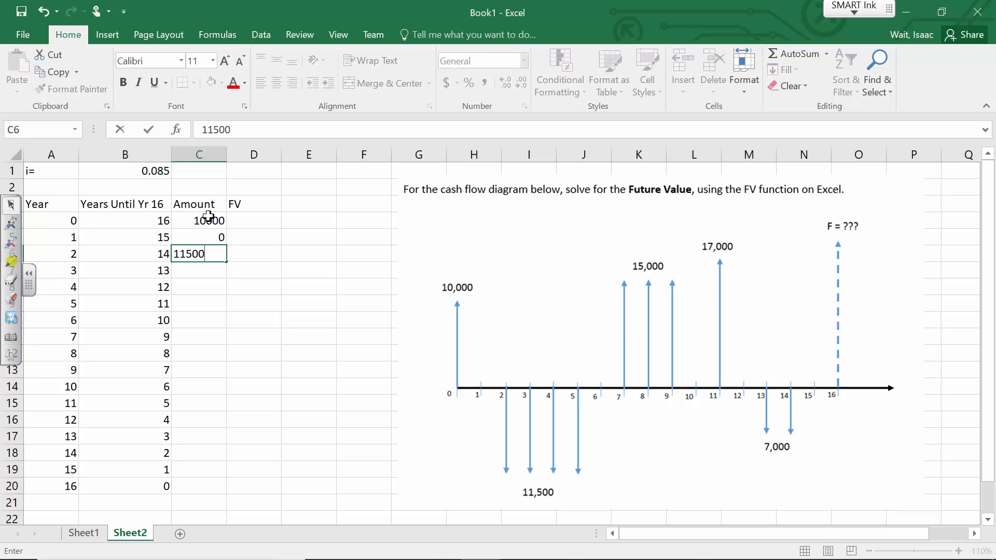
{"action": "type", "text": "500"}
{"action": "left_click", "coordinate": [206, 126]}
{"action": "type", "text": "-"}
{"action": "key", "text": "Return"}
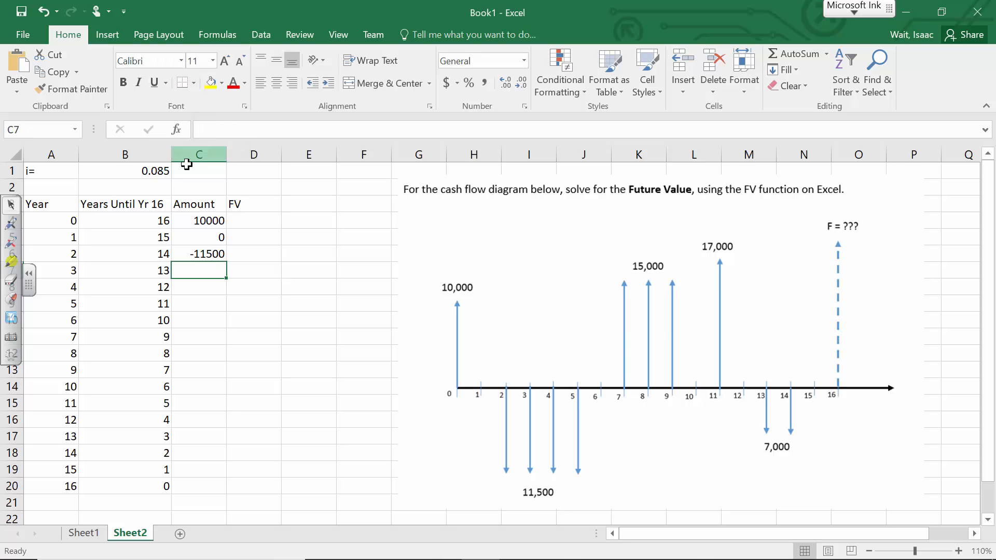
{"action": "left_click", "coordinate": [207, 253]}
{"action": "left_click_drag", "start_coordinate": [227, 259], "coordinate": [224, 305]}
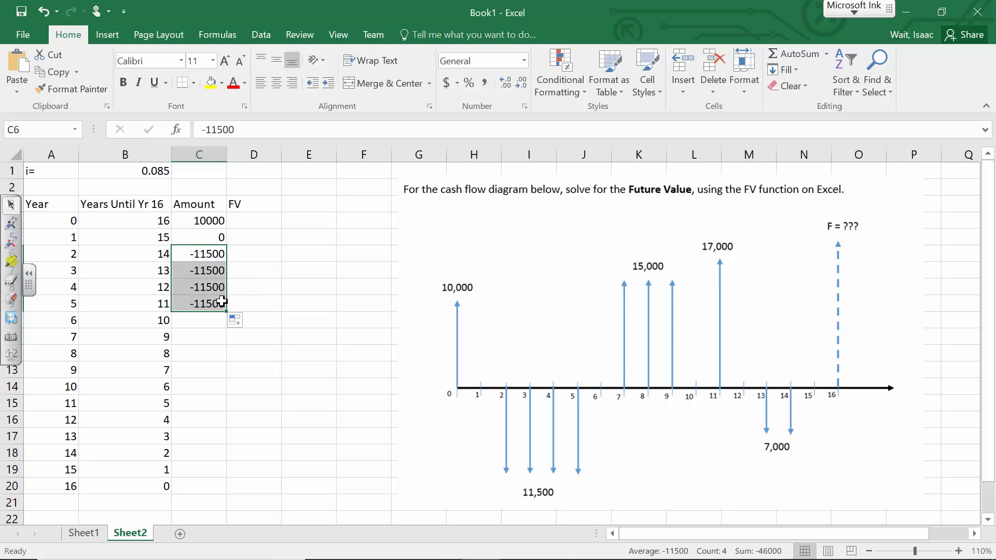
- Enter 0 in C10 for year 6, then 15000 in C11 and copy it down to C13 for years 8 and 9
{"action": "left_click", "coordinate": [213, 321]}
{"action": "type", "text": "0"}
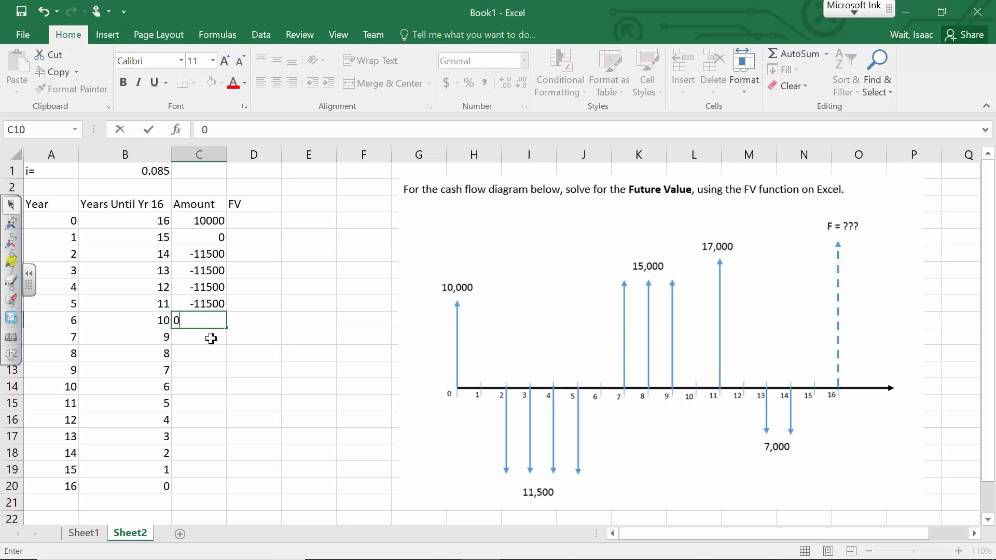
{"action": "left_click", "coordinate": [209, 338]}
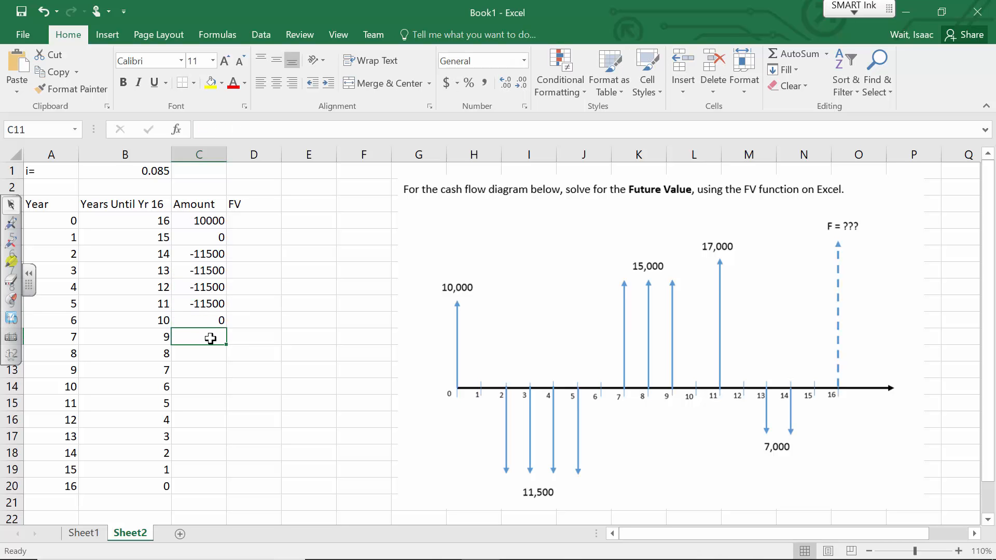
{"action": "type", "text": "15000"}
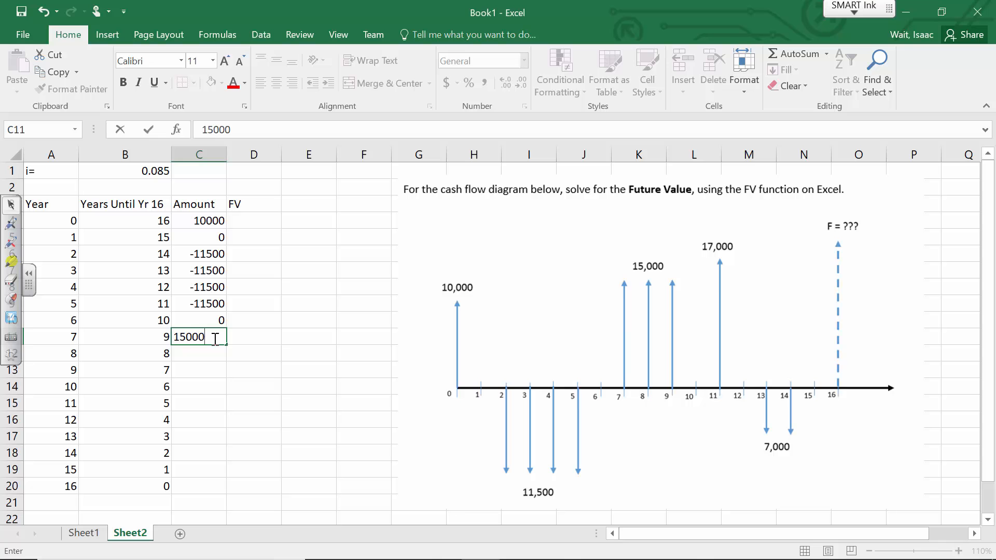
{"action": "left_click", "coordinate": [214, 338]}
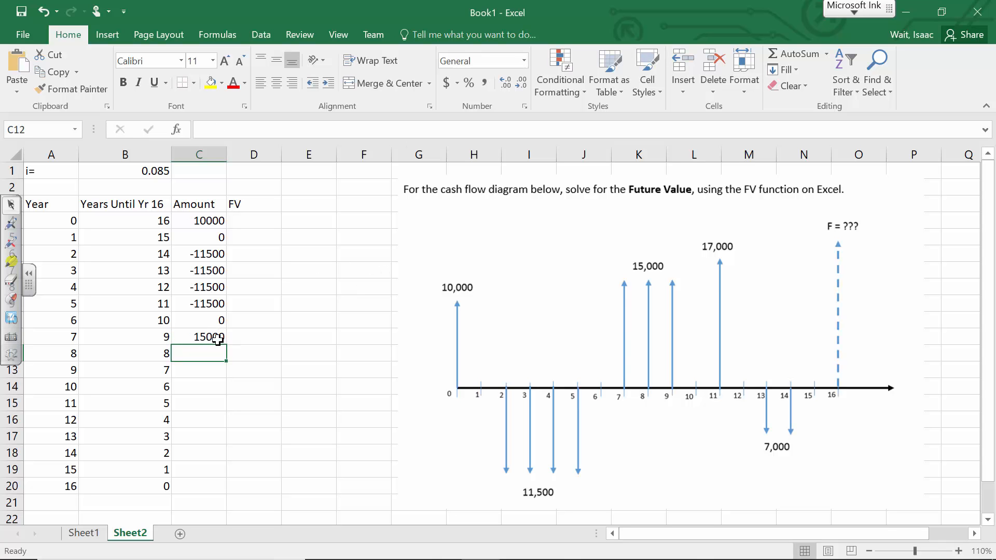
{"action": "left_click_drag", "start_coordinate": [226, 344], "coordinate": [222, 370]}
- Enter the amounts for years 10 to 12: 0 in C14, 17000 in C15 and 0 in C16
{"action": "left_click", "coordinate": [210, 388]}
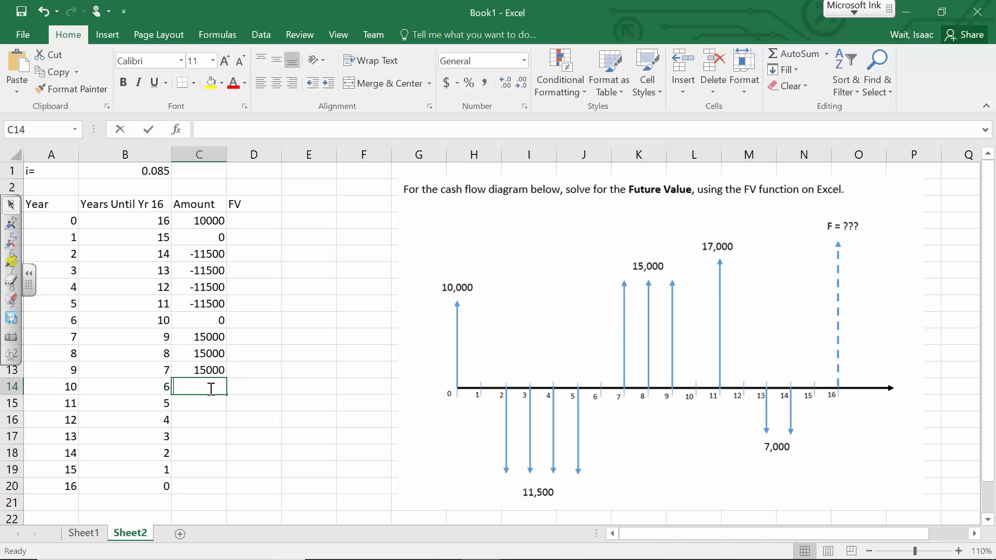
{"action": "type", "text": "0"}
{"action": "left_click", "coordinate": [210, 405]}
{"action": "type", "text": "1700"}
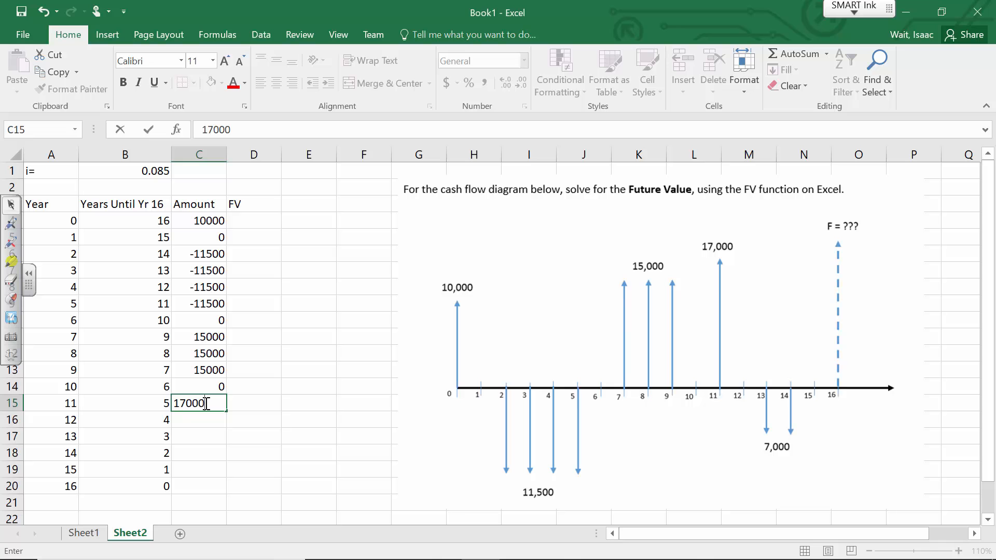
{"action": "key", "text": "Return"}
{"action": "type", "text": "0"}
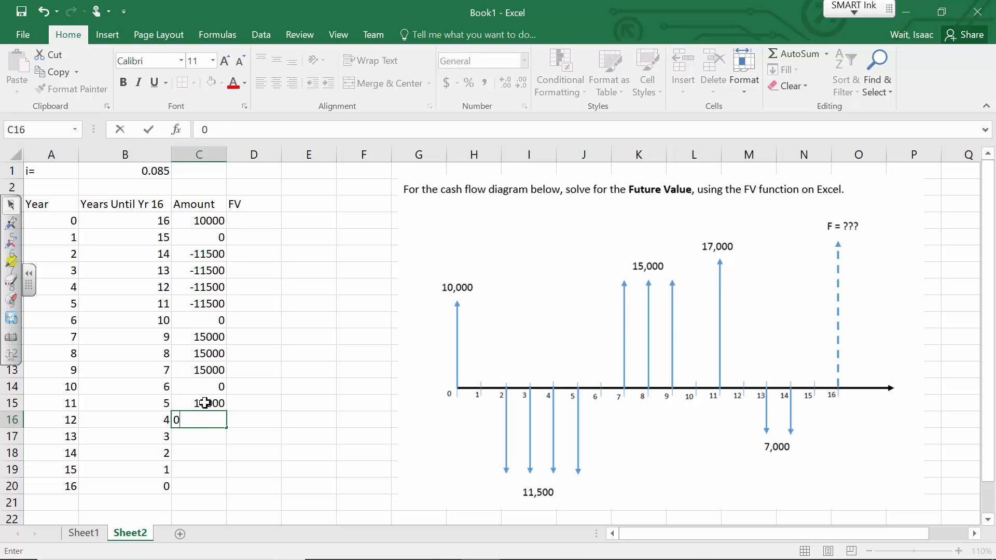
{"action": "key", "text": "Return"}
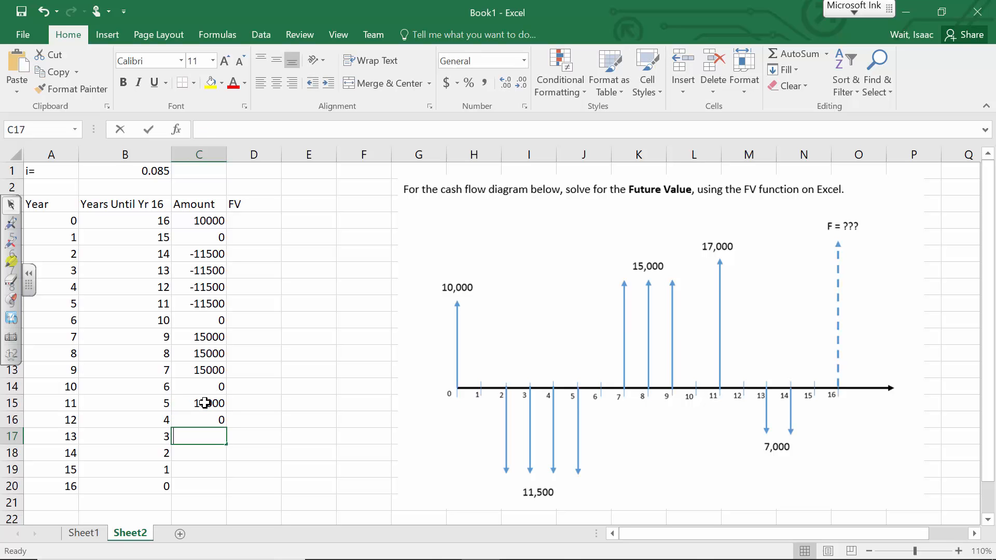
- Enter -7000 in C17 for year 13 and copy it to C18 for year 14
{"action": "type", "text": "7000"}
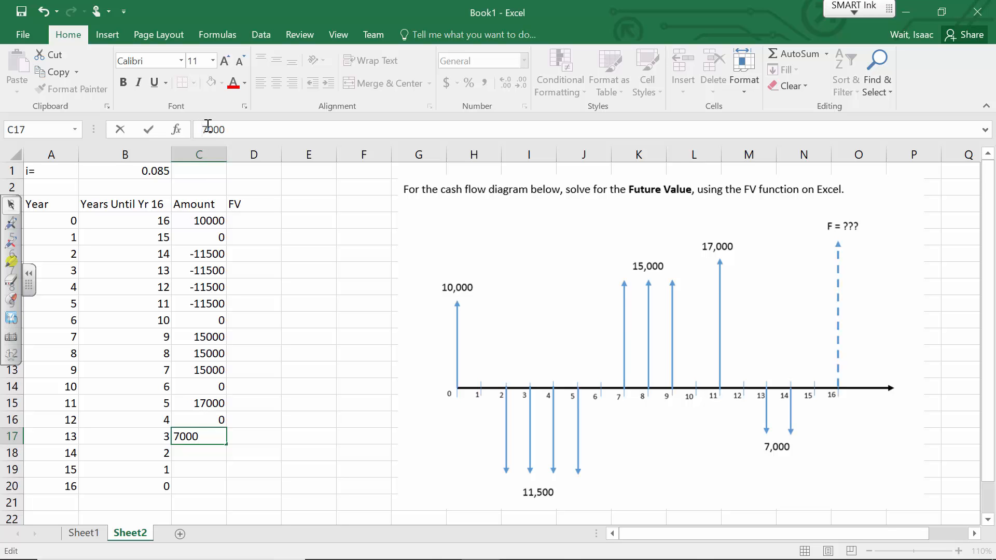
{"action": "type", "text": "-"}
{"action": "key", "text": "Return"}
{"action": "key", "text": "Up"}
{"action": "left_click_drag", "start_coordinate": [227, 446], "coordinate": [223, 454]}
- Complete the Amount column by entering 0 in C19 and C20 for years 15 and 16
{"action": "left_click", "coordinate": [208, 471]}
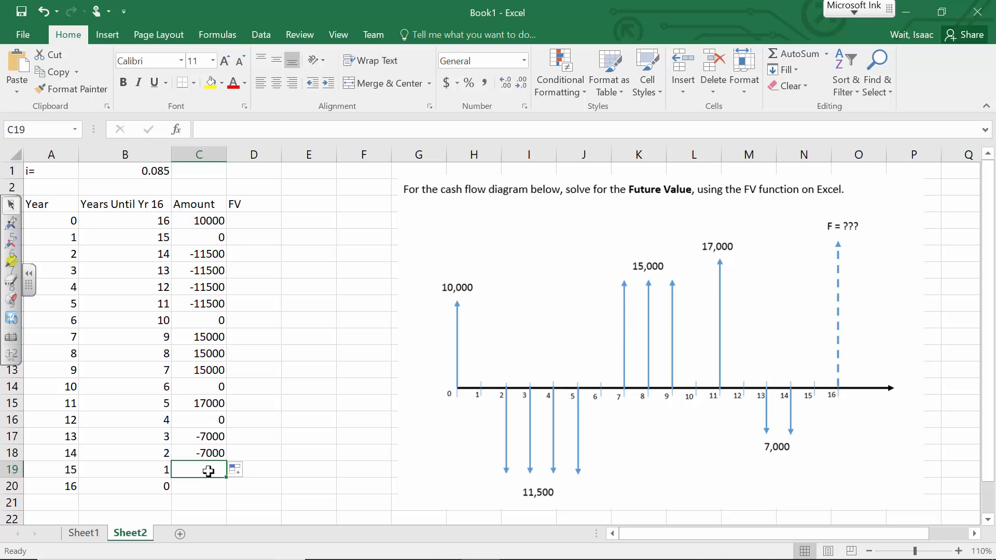
{"action": "type", "text": "0"}
{"action": "left_click", "coordinate": [205, 485]}
{"action": "type", "text": "0"}
{"action": "left_click", "coordinate": [293, 467]}
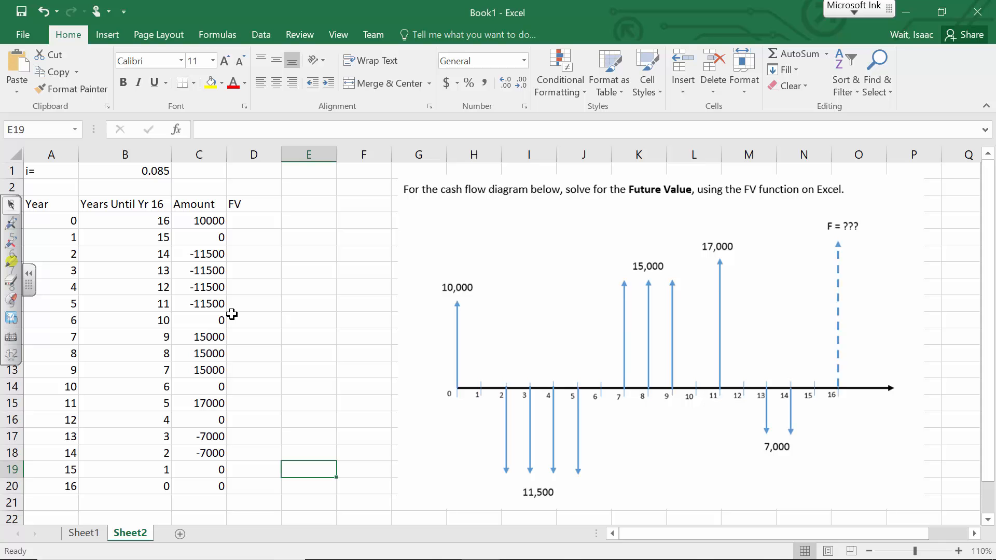
{"action": "mouse_move", "coordinate": [616, 559]}
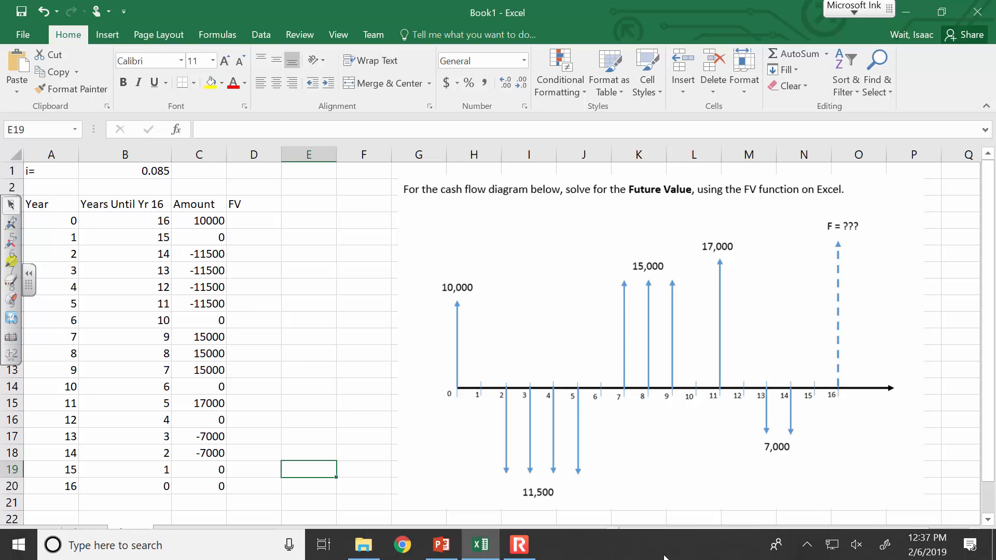
{"action": "left_click", "coordinate": [519, 545]}
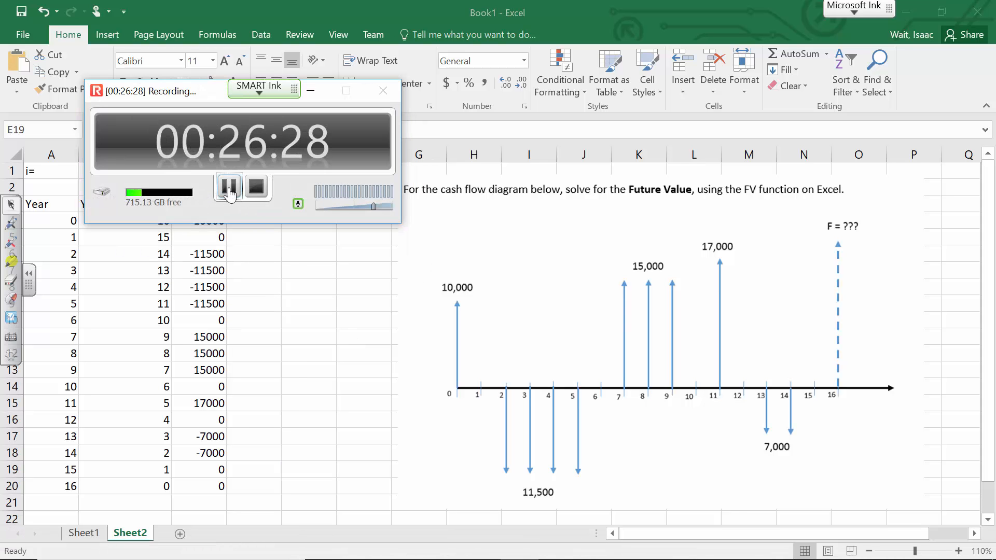
{"action": "left_click", "coordinate": [229, 188]}
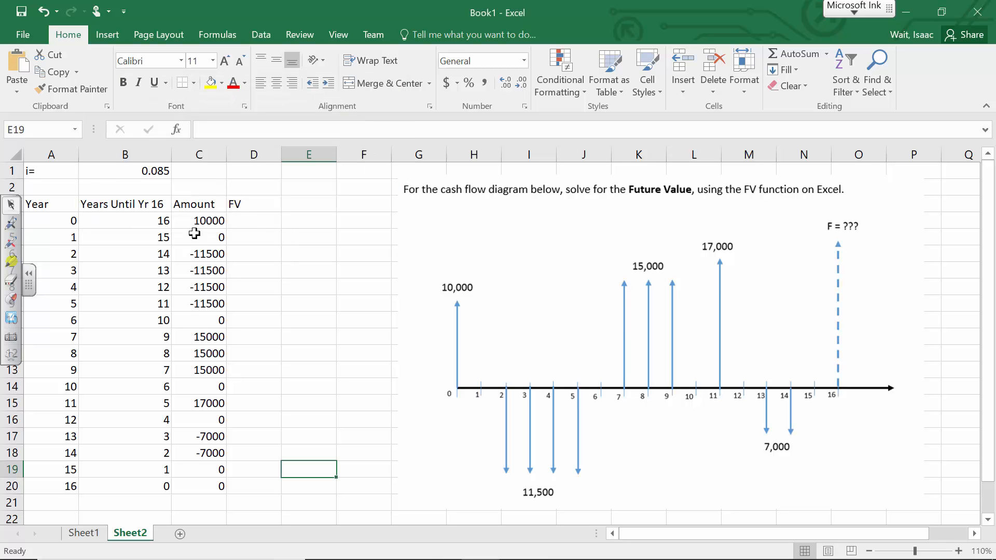
- Review the Year column and the cell reference used by the Years Until Yr 16 formula in B4
{"action": "left_click", "coordinate": [53, 227]}
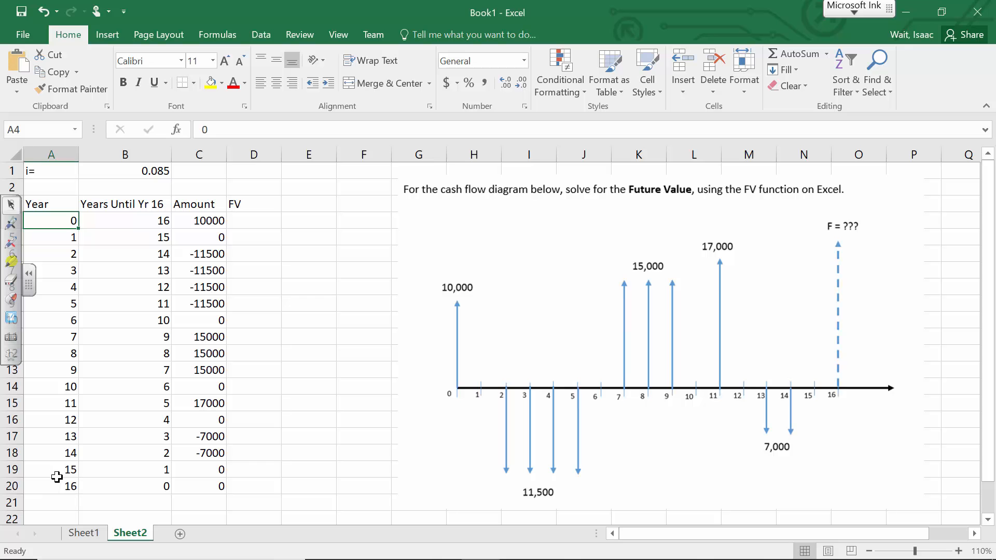
{"action": "left_click", "coordinate": [134, 217]}
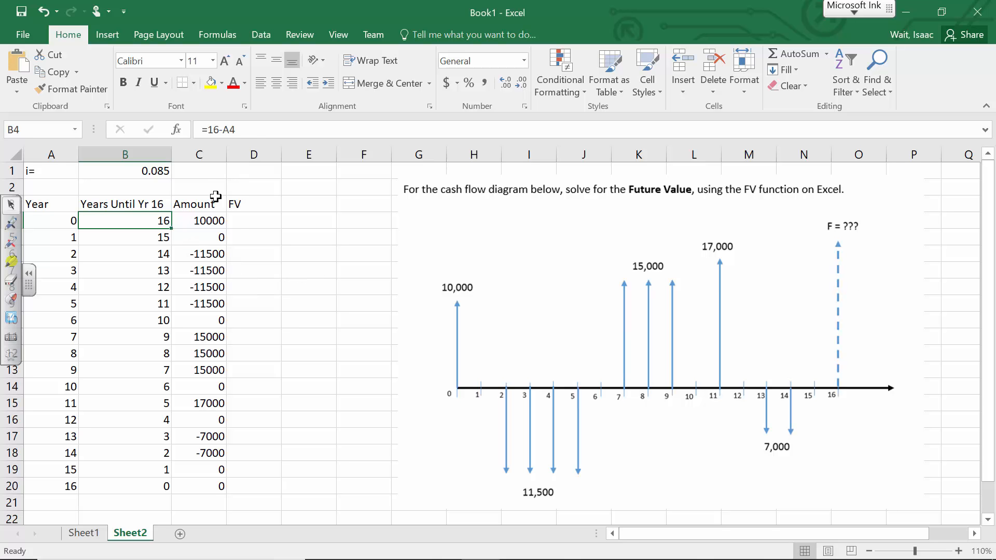
{"action": "left_click", "coordinate": [247, 129]}
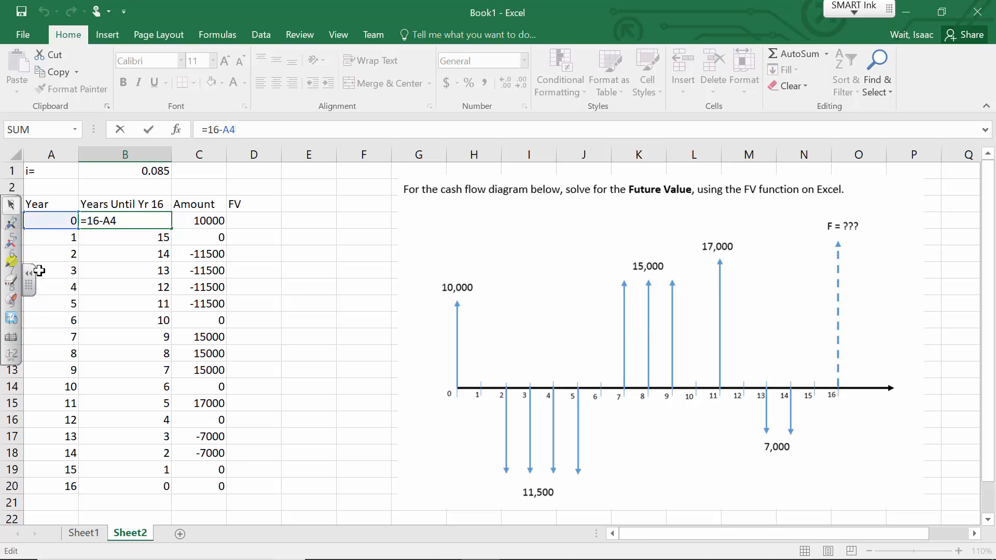
{"action": "key", "text": "Escape"}
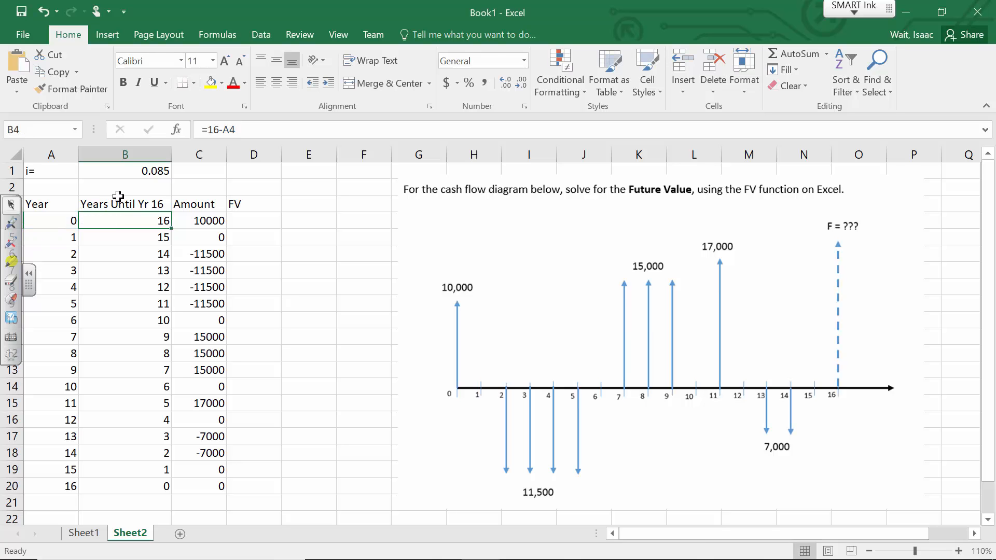
- Replace B4 and B5 with the typed values 16 and 15 and extend the descending series to B20
{"action": "type", "text": "16"}
{"action": "key", "text": "Return"}
{"action": "type", "text": "15"}
{"action": "key", "text": "Return"}
{"action": "key", "text": "Up"}
{"action": "left_click_drag", "start_coordinate": [109, 218], "coordinate": [111, 232]}
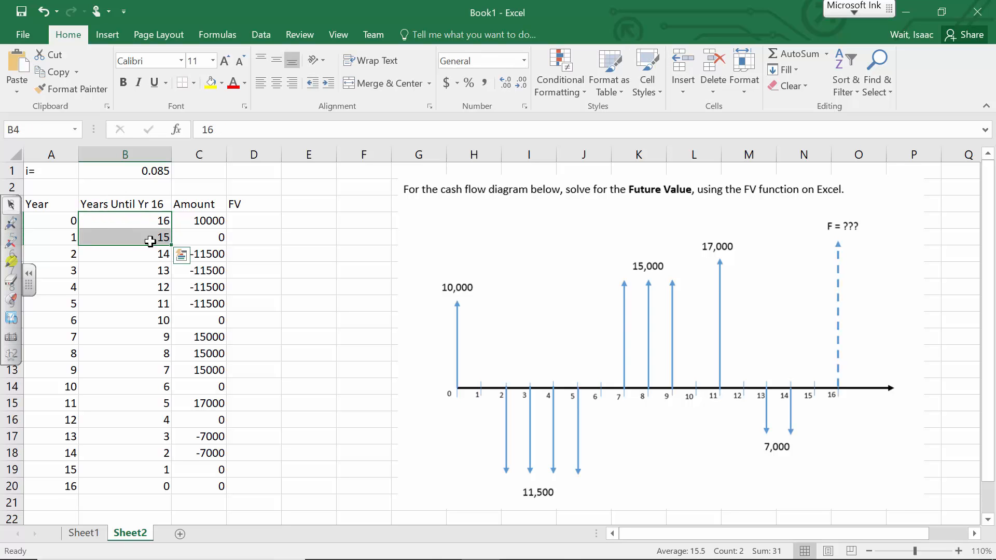
{"action": "left_click_drag", "start_coordinate": [172, 246], "coordinate": [170, 491]}
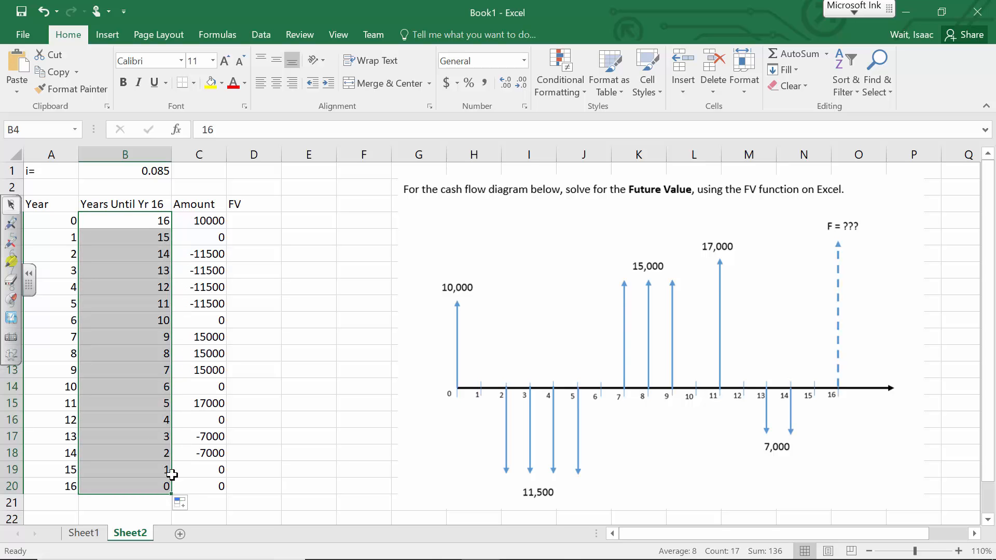
- Replace the typed value in B4 with the formula =16-A4 and fill it down through B20
{"action": "left_click", "coordinate": [148, 222]}
{"action": "key", "text": "F2"}
{"action": "type", "text": "=16-"}
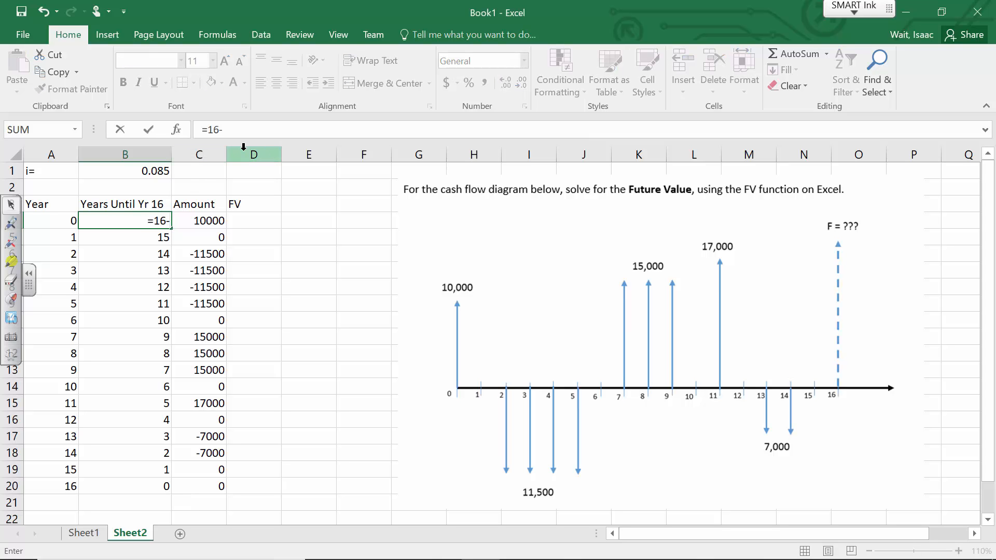
{"action": "left_click", "coordinate": [73, 220]}
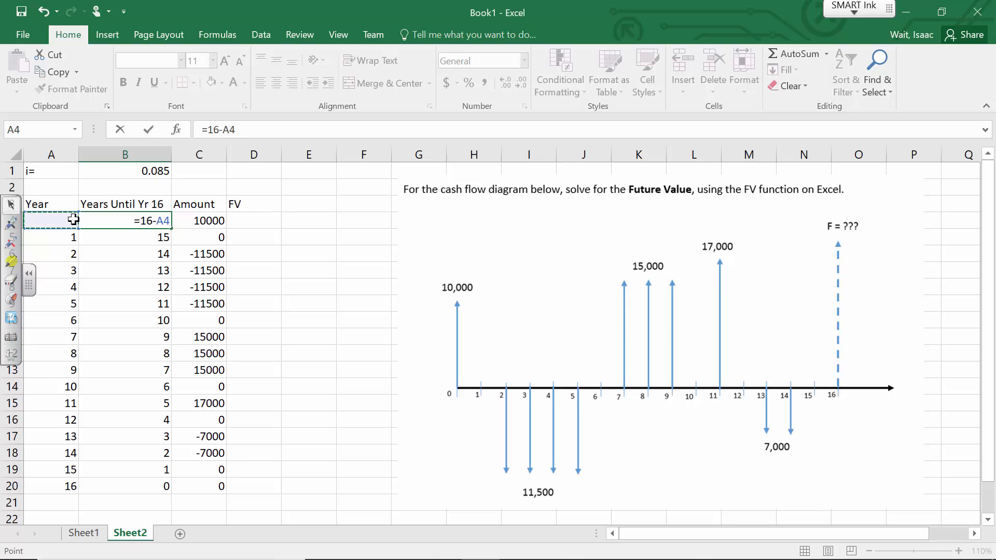
{"action": "key", "text": "Return"}
{"action": "left_click", "coordinate": [90, 220]}
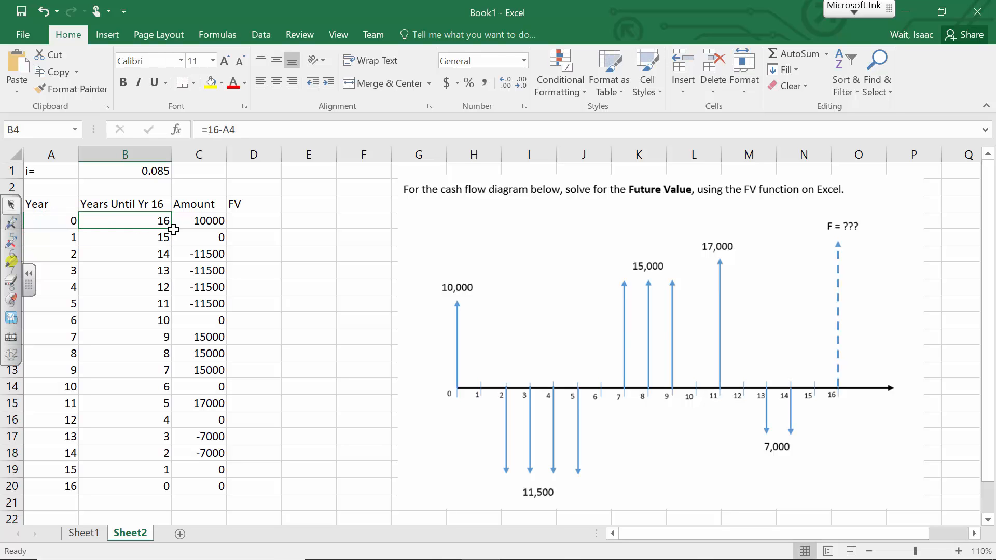
{"action": "double_click", "coordinate": [172, 227]}
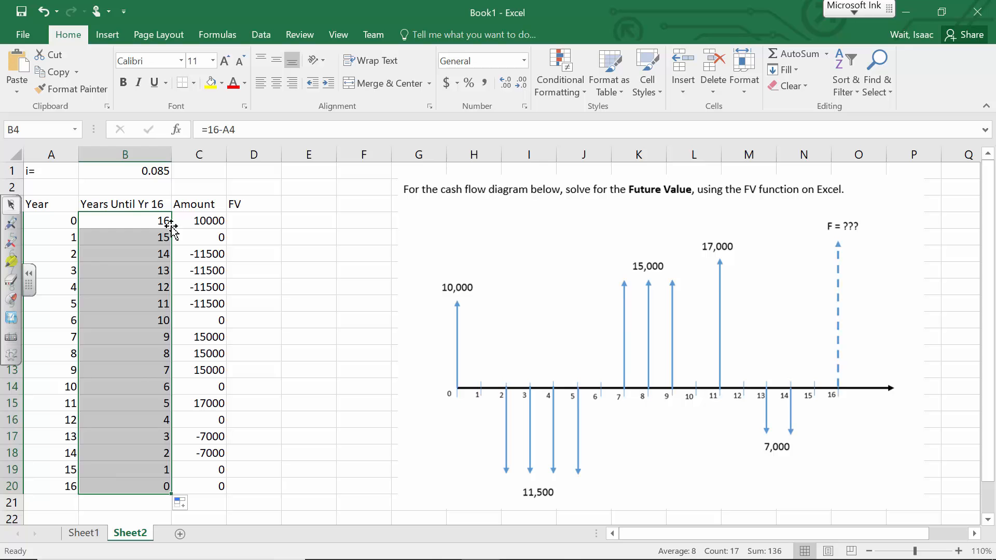
- Select D4 below the FV heading and zoom the sheet in to 180%
{"action": "left_click_drag", "start_coordinate": [207, 222], "coordinate": [208, 238]}
{"action": "left_click", "coordinate": [206, 222]}
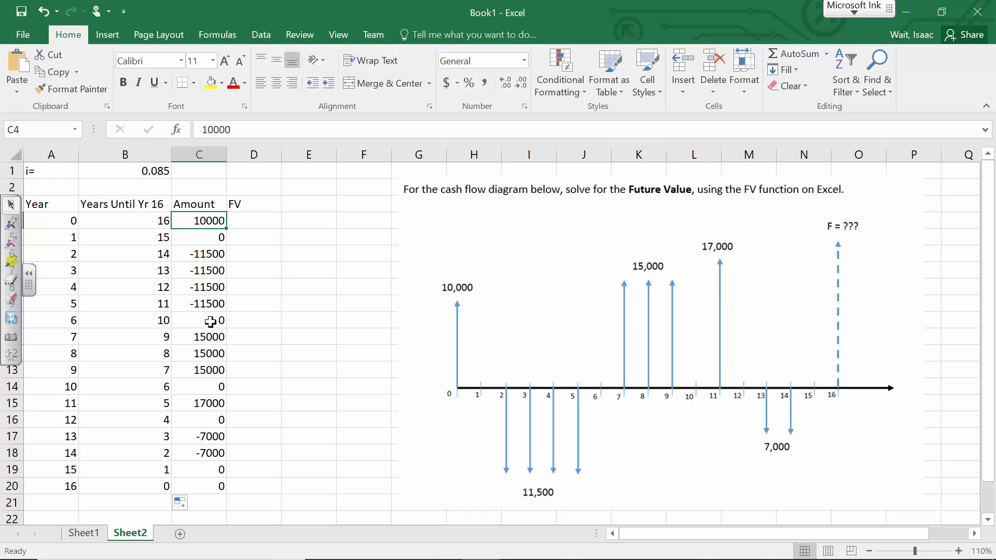
{"action": "left_click", "coordinate": [252, 219]}
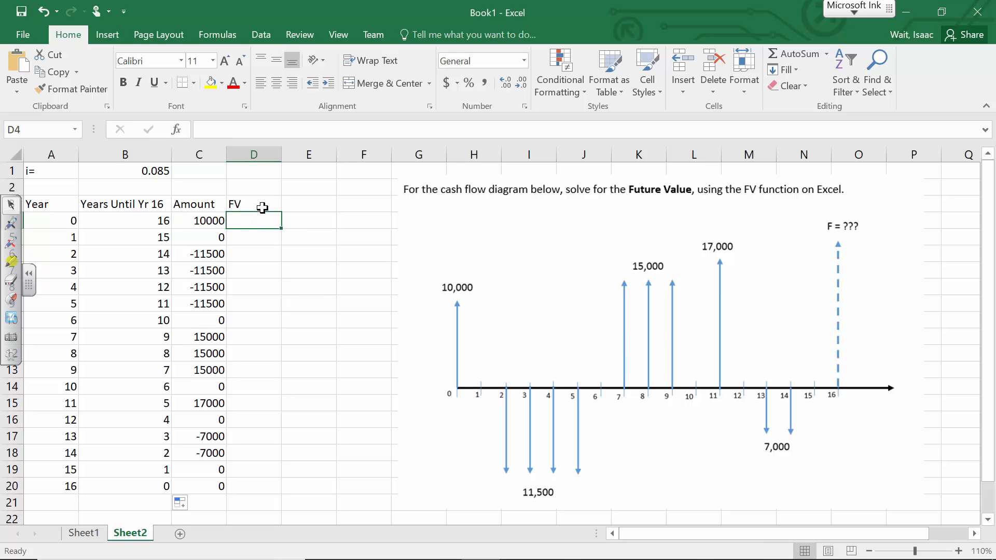
{"action": "left_click", "coordinate": [958, 551]}
{"action": "left_click", "coordinate": [959, 551]}
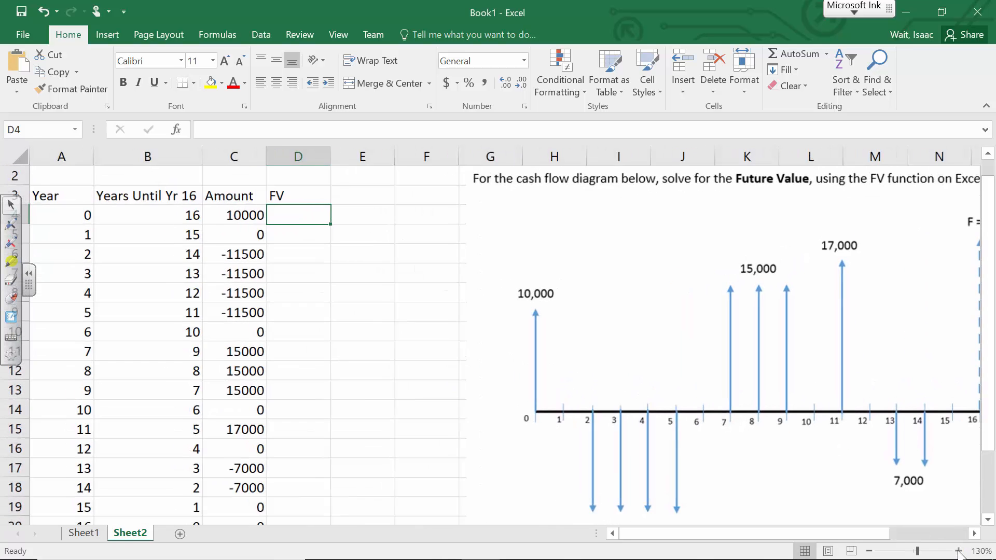
{"action": "left_click", "coordinate": [958, 551]}
{"action": "left_click", "coordinate": [958, 551]}
{"action": "left_click", "coordinate": [958, 551]}
{"action": "left_click", "coordinate": [958, 551]}
{"action": "left_click", "coordinate": [958, 551]}
{"action": "scroll", "coordinate": [455, 388], "scroll_direction": "up", "scroll_amount": 1}
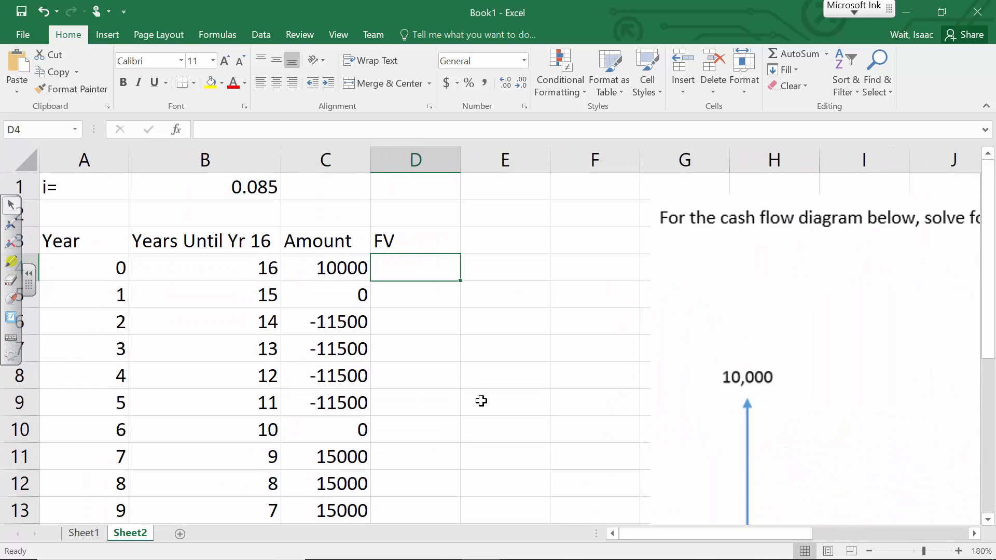
- Enter the formula =FV($B$1,B4,,-C4) in D4 to compute the year 0 amount's future value with an absolute rate reference
{"action": "type", "text": "=f"}
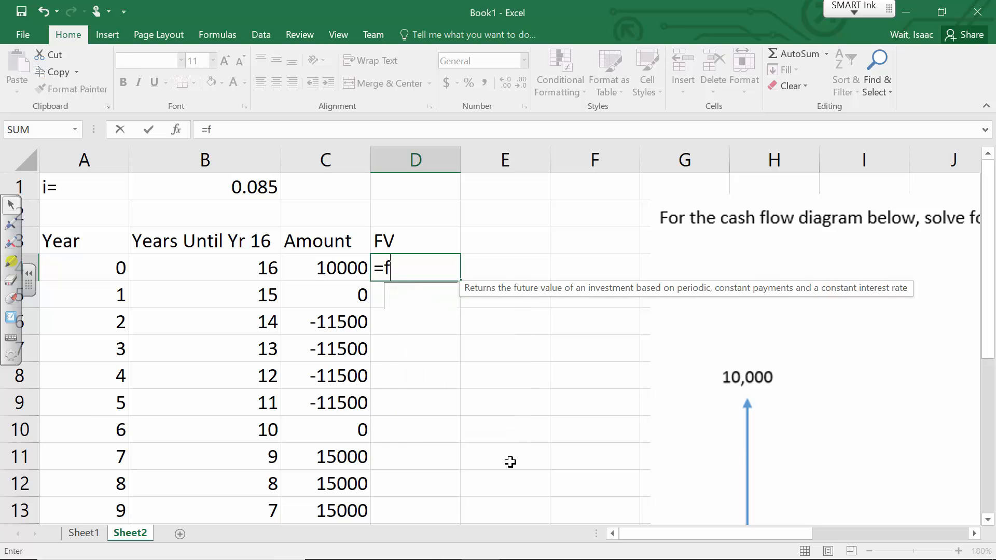
{"action": "type", "text": "v("}
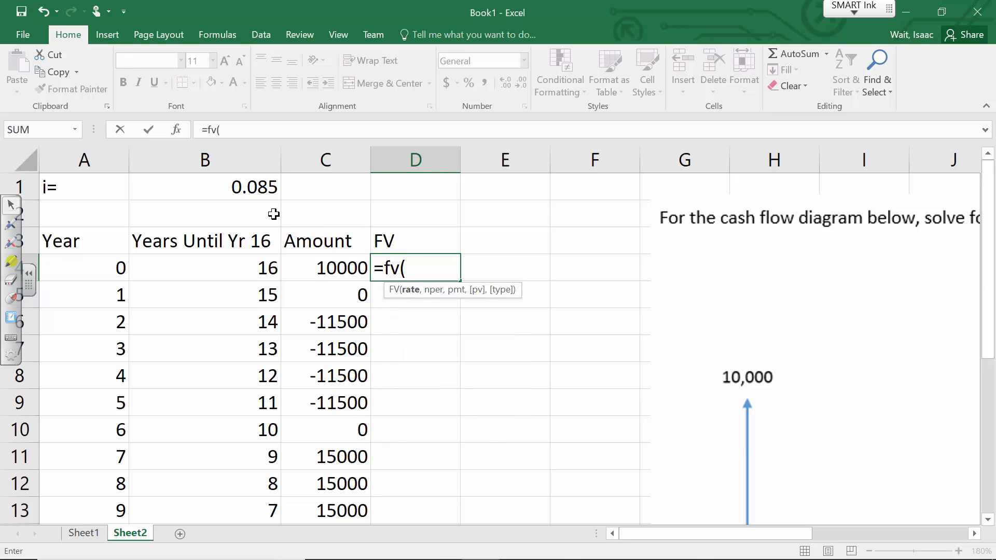
{"action": "left_click", "coordinate": [254, 188]}
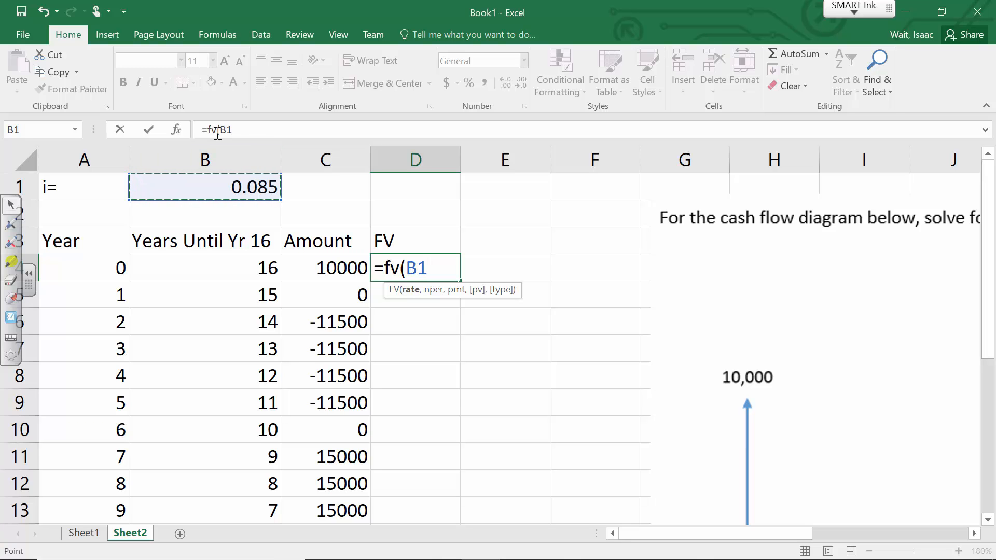
{"action": "key", "text": "F4"}
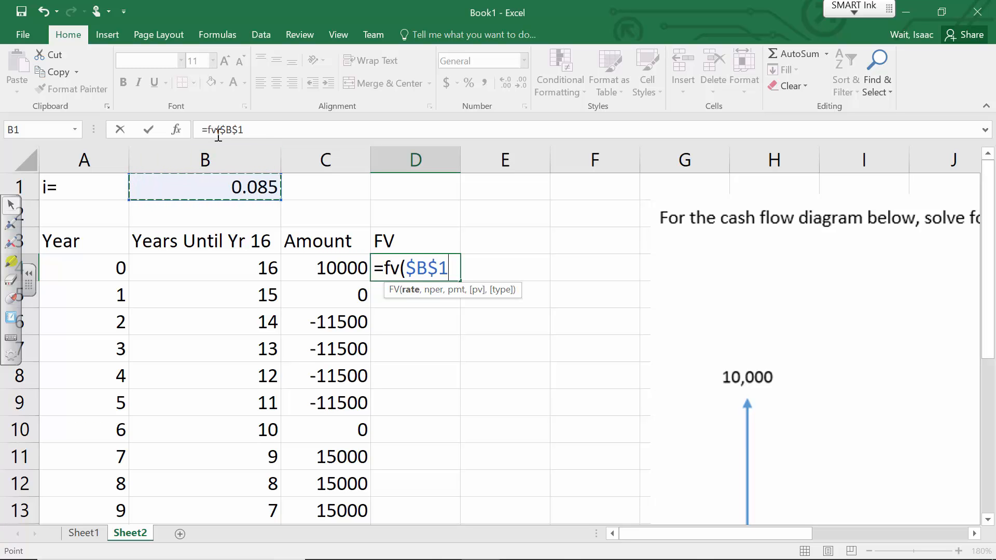
{"action": "type", "text": ","}
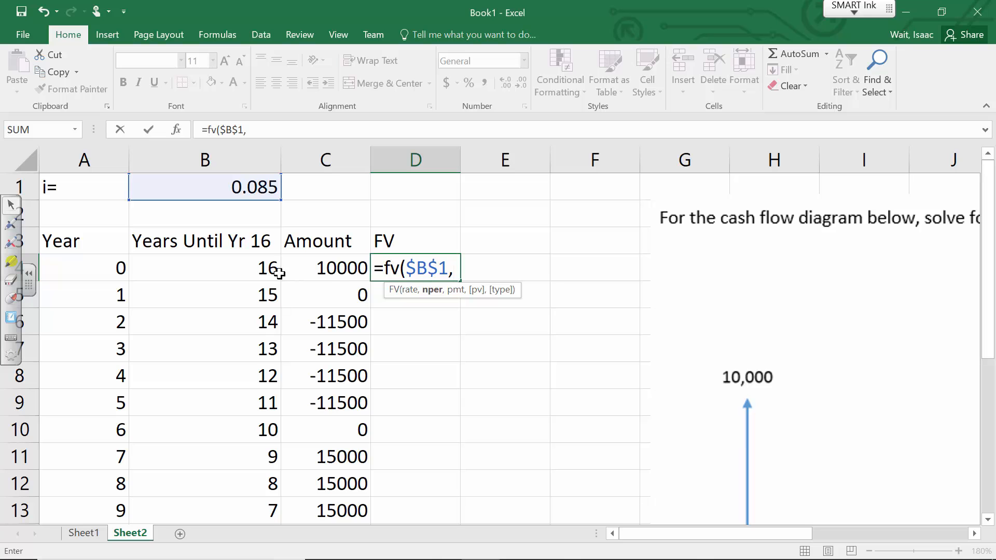
{"action": "left_click", "coordinate": [212, 268]}
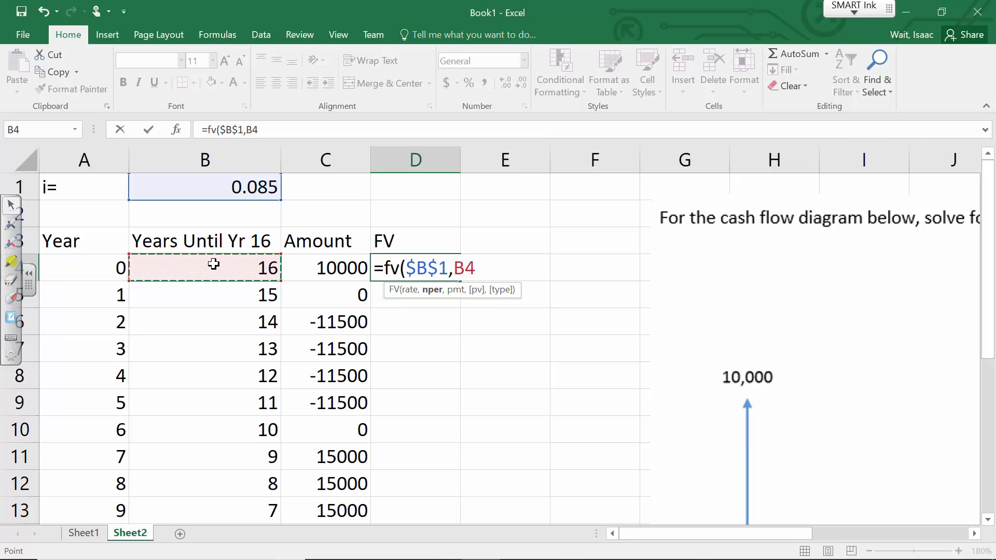
{"action": "type", "text": ",,"}
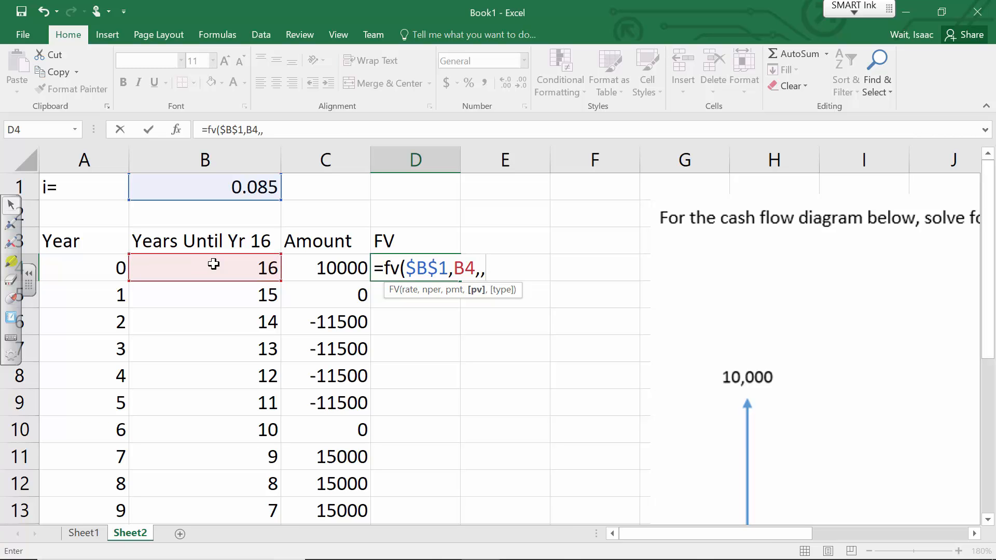
{"action": "type", "text": "-"}
{"action": "left_click", "coordinate": [325, 267]}
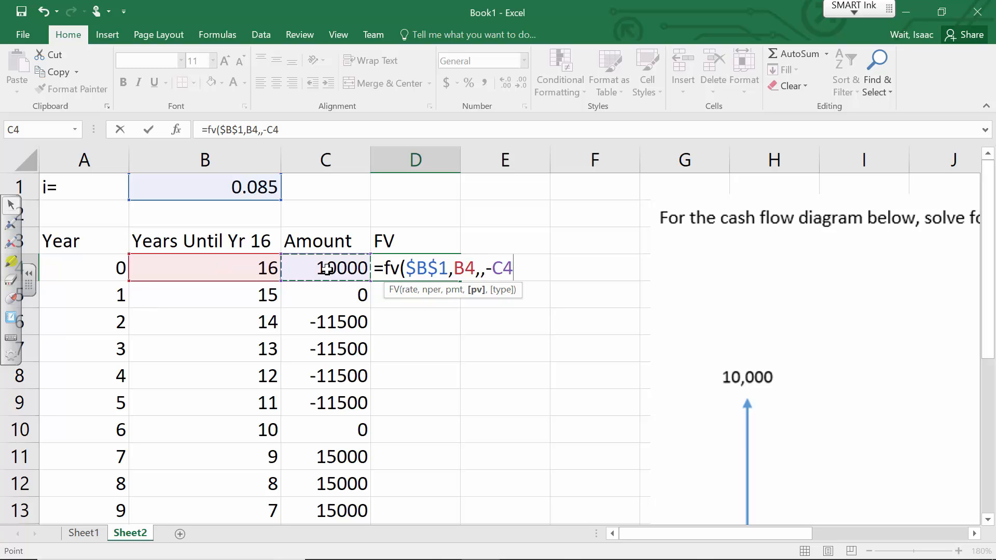
{"action": "type", "text": ")"}
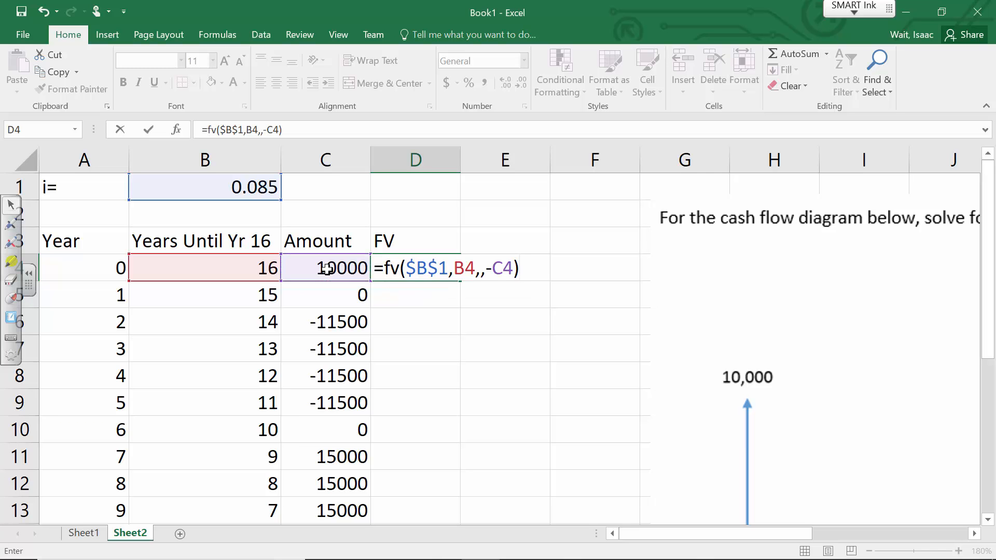
{"action": "key", "text": "Return"}
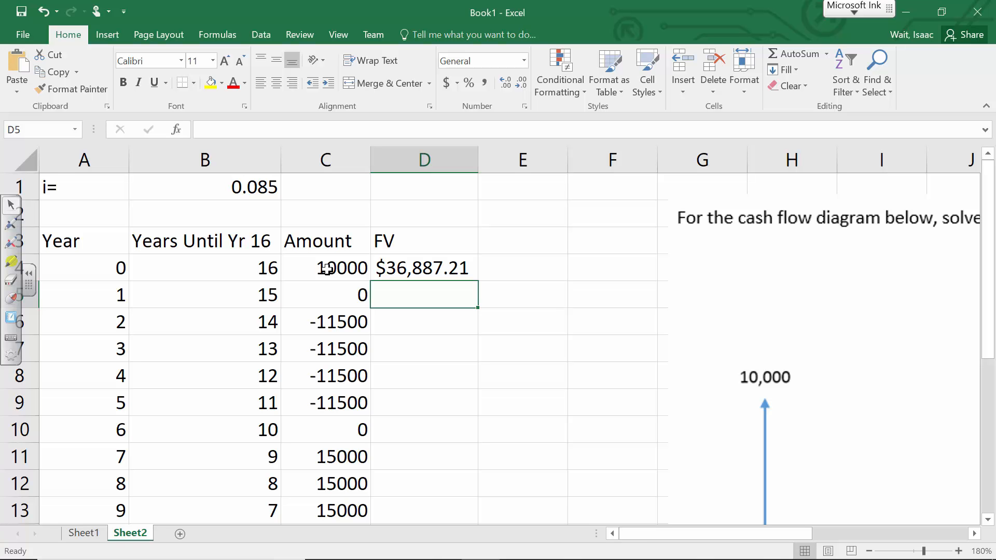
- Zoom out to 120% and compare the year 0 amount in C4 and its future value in D4 with the cash flow diagram
{"action": "left_click", "coordinate": [869, 551]}
{"action": "left_click", "coordinate": [869, 551]}
{"action": "left_click", "coordinate": [869, 551]}
{"action": "left_click", "coordinate": [869, 551]}
{"action": "left_click", "coordinate": [869, 551]}
{"action": "left_click", "coordinate": [869, 551]}
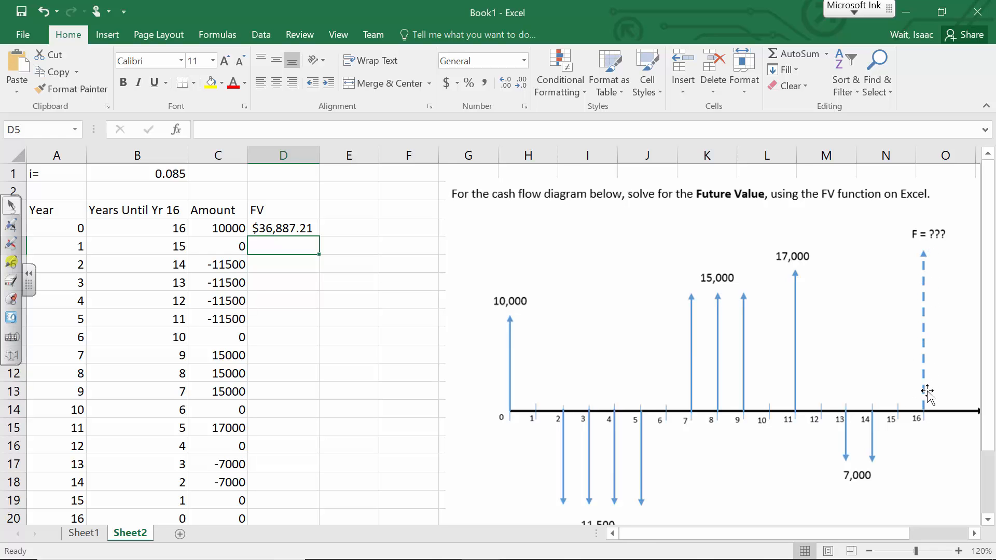
{"action": "left_click", "coordinate": [265, 223]}
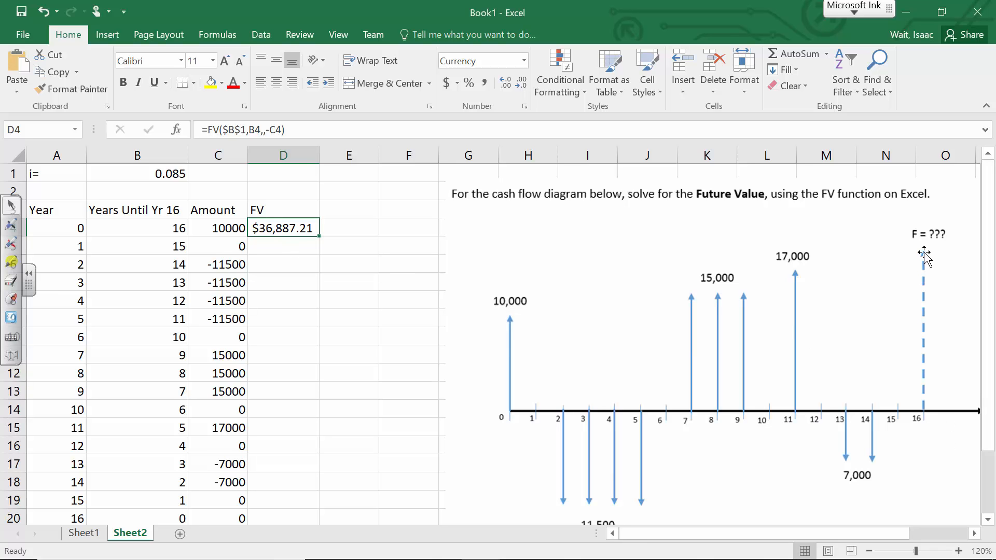
{"action": "left_click", "coordinate": [219, 226]}
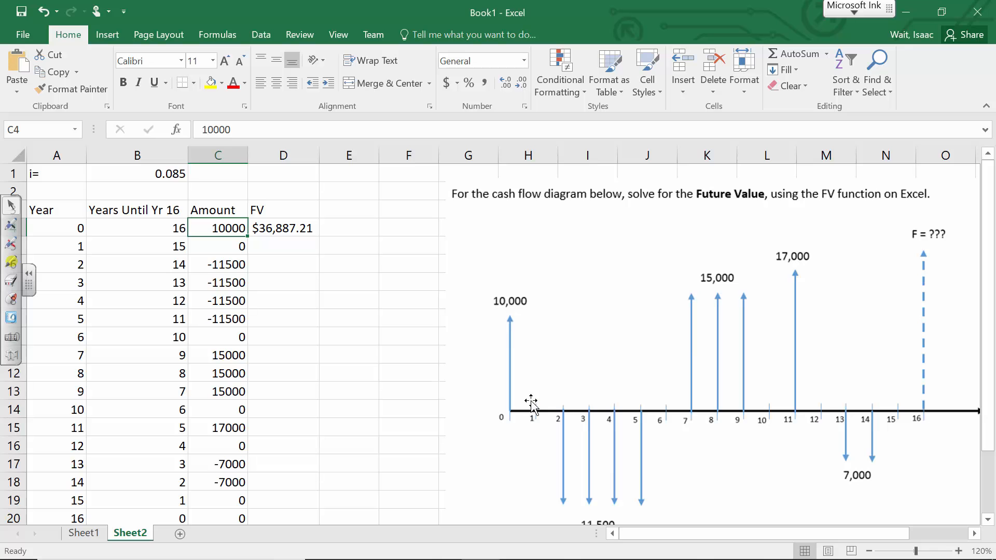
{"action": "left_click", "coordinate": [284, 227]}
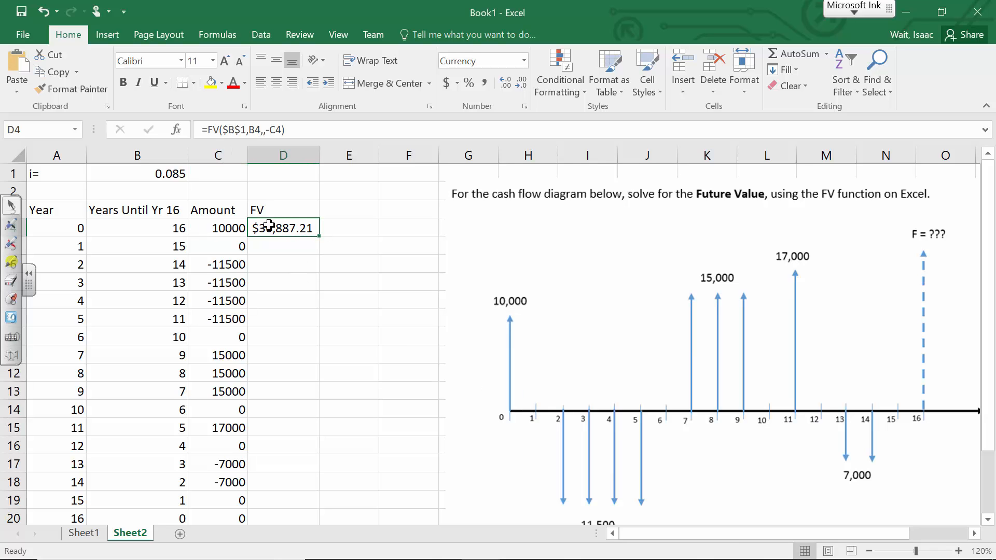
- Fill the FV formula in D4 down through D20
{"action": "left_click", "coordinate": [294, 247]}
{"action": "left_click", "coordinate": [300, 229]}
{"action": "double_click", "coordinate": [319, 238]}
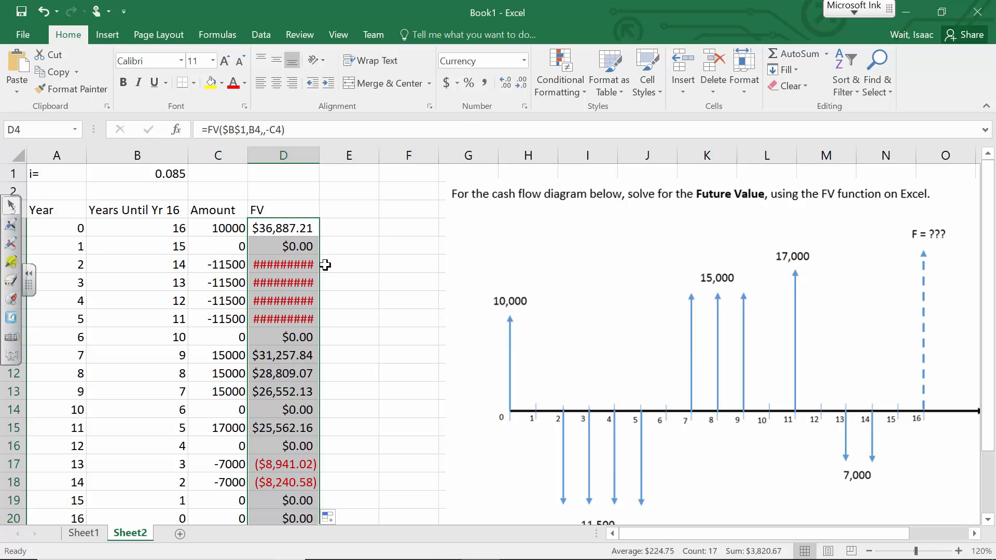
- Apply the Currency format to D4:D20 and widen column D so the future values fit
{"action": "left_click", "coordinate": [524, 61]}
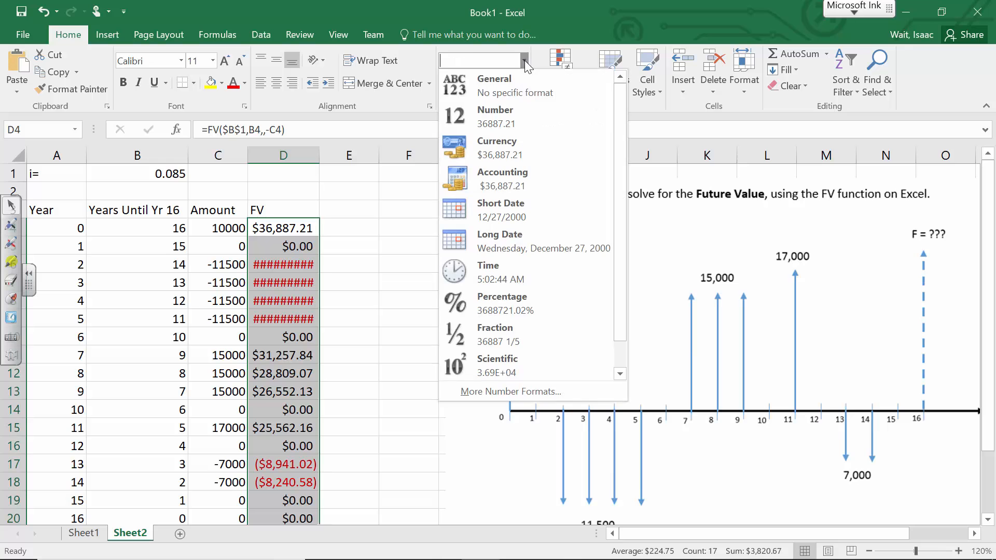
{"action": "left_click", "coordinate": [505, 142]}
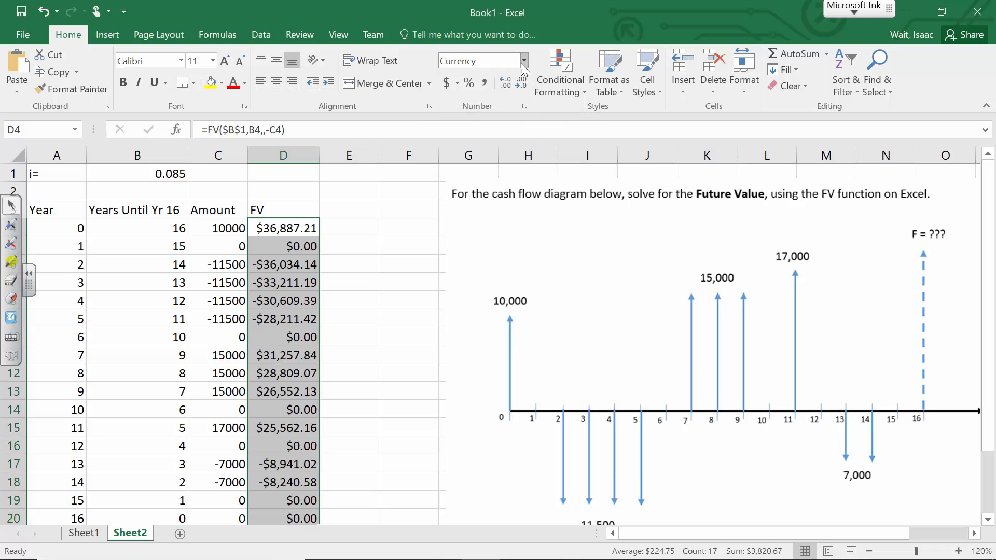
{"action": "left_click_drag", "start_coordinate": [319, 156], "coordinate": [293, 155]}
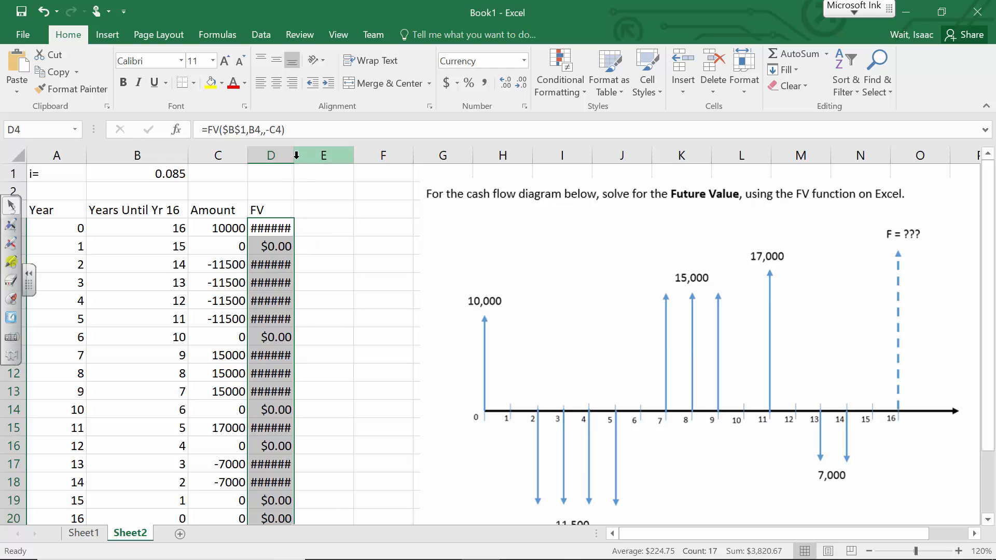
{"action": "left_click_drag", "start_coordinate": [294, 157], "coordinate": [335, 158]}
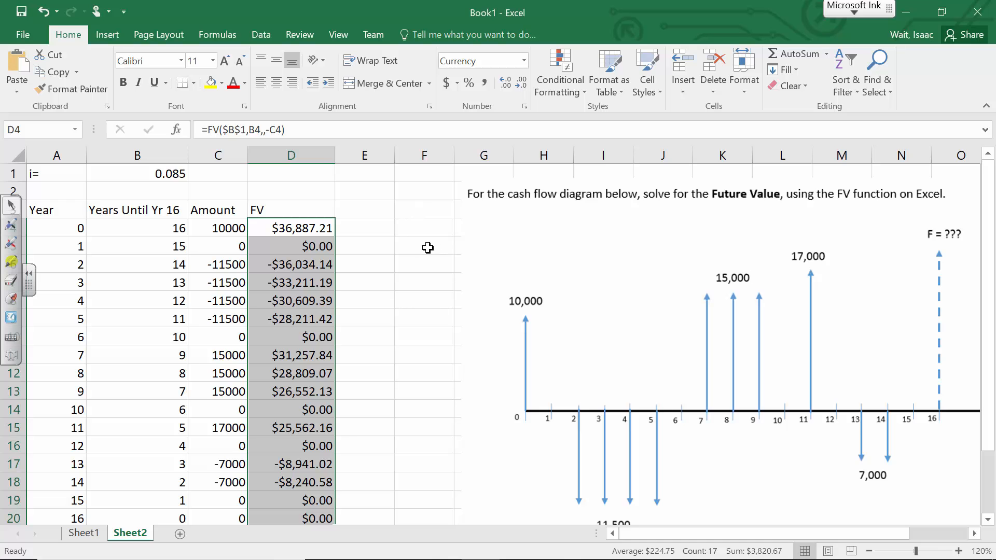
{"action": "left_click", "coordinate": [400, 277]}
{"action": "left_click", "coordinate": [302, 231]}
{"action": "left_click", "coordinate": [302, 263]}
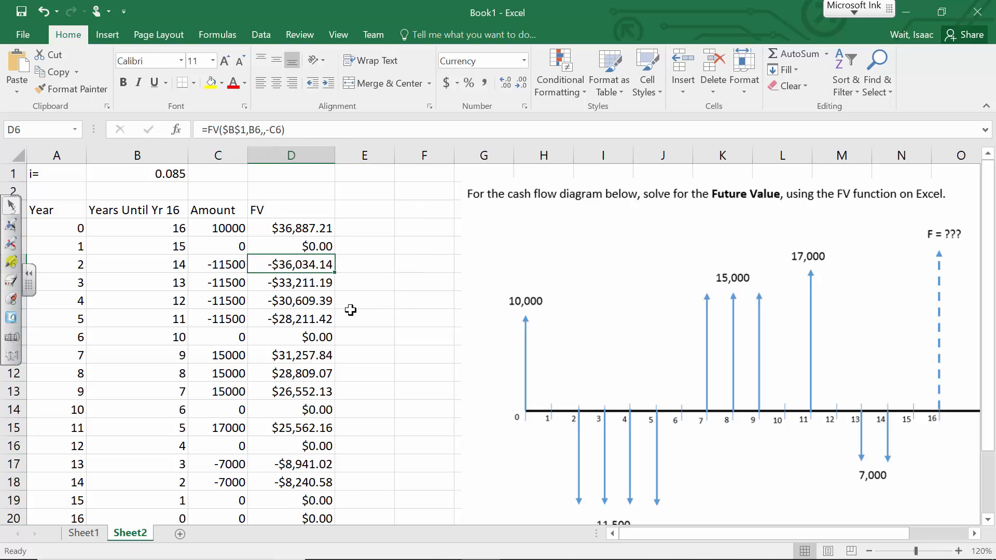
- Label C22 "TOTAL:" and sum the future values in D22 with =SUM(D4:D20)
{"action": "left_click", "coordinate": [869, 551]}
{"action": "left_click", "coordinate": [869, 551]}
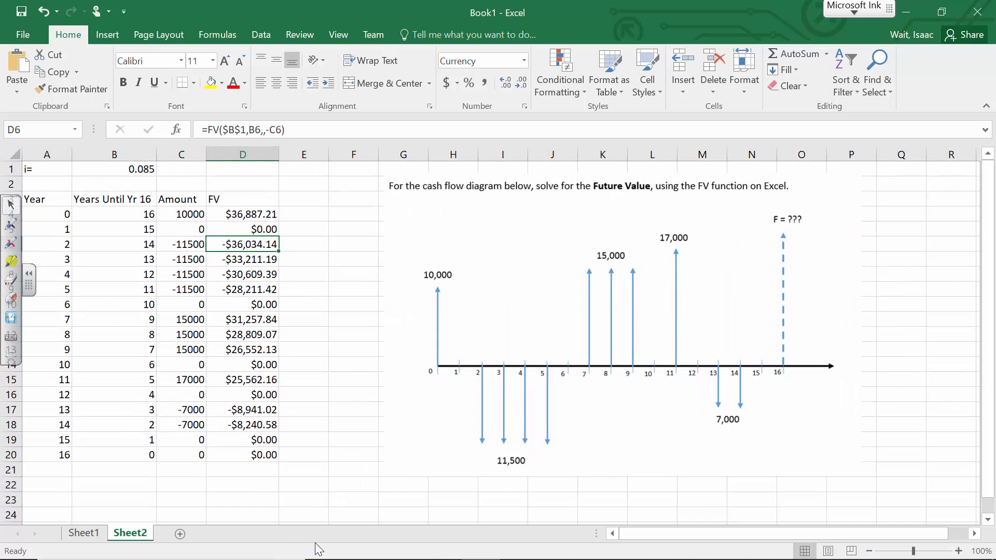
{"action": "left_click", "coordinate": [184, 483]}
{"action": "type", "text": "TOTAL:"}
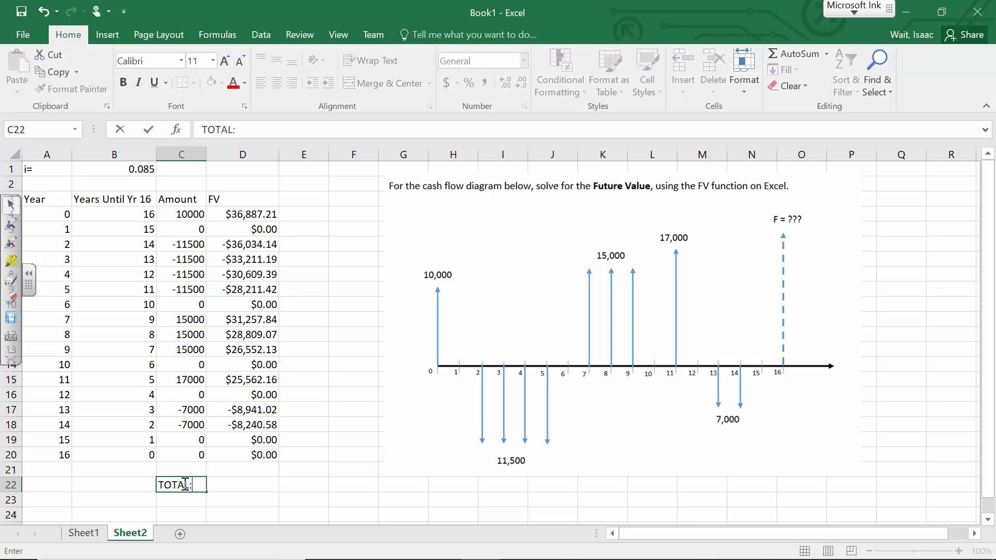
{"action": "key", "text": "Tab"}
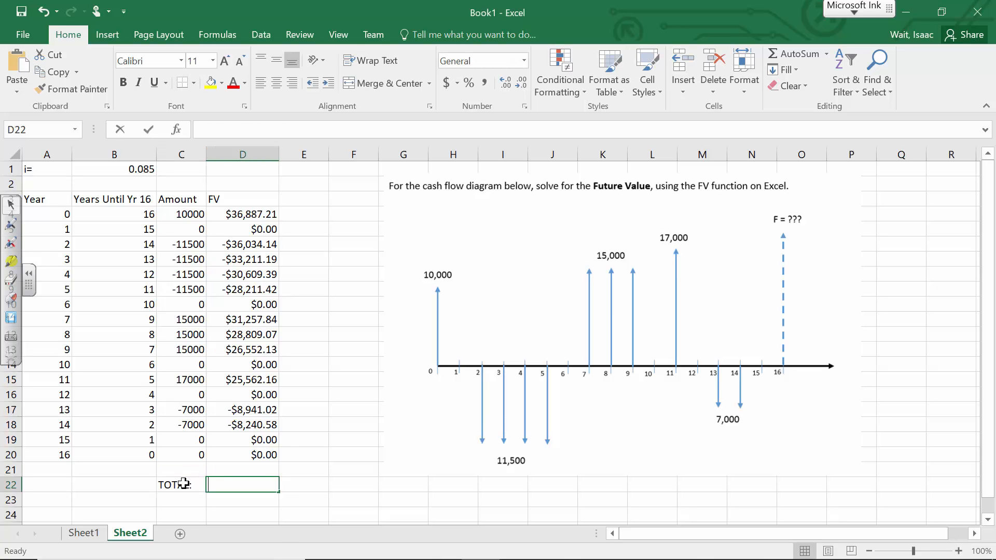
{"action": "type", "text": "=sum("}
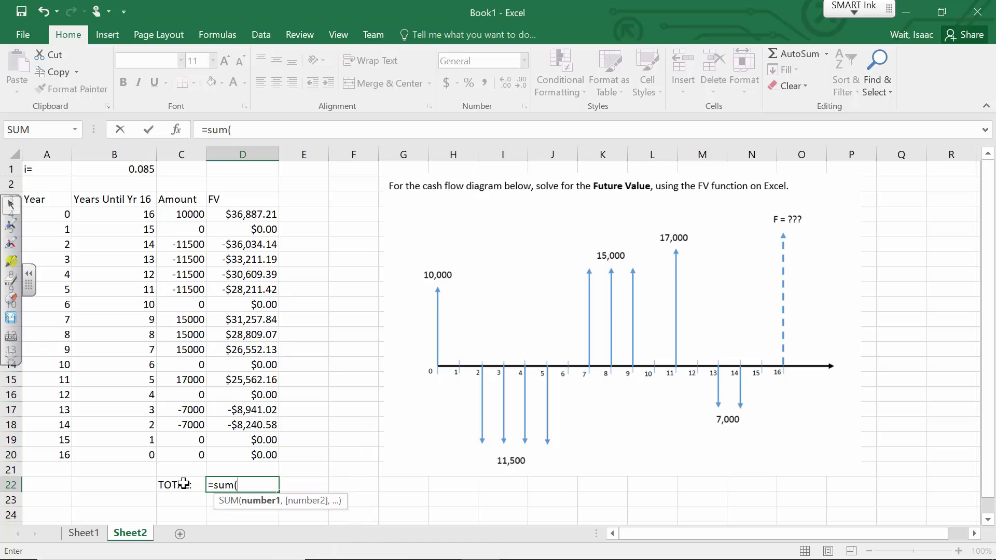
{"action": "left_click_drag", "start_coordinate": [265, 216], "coordinate": [267, 454]}
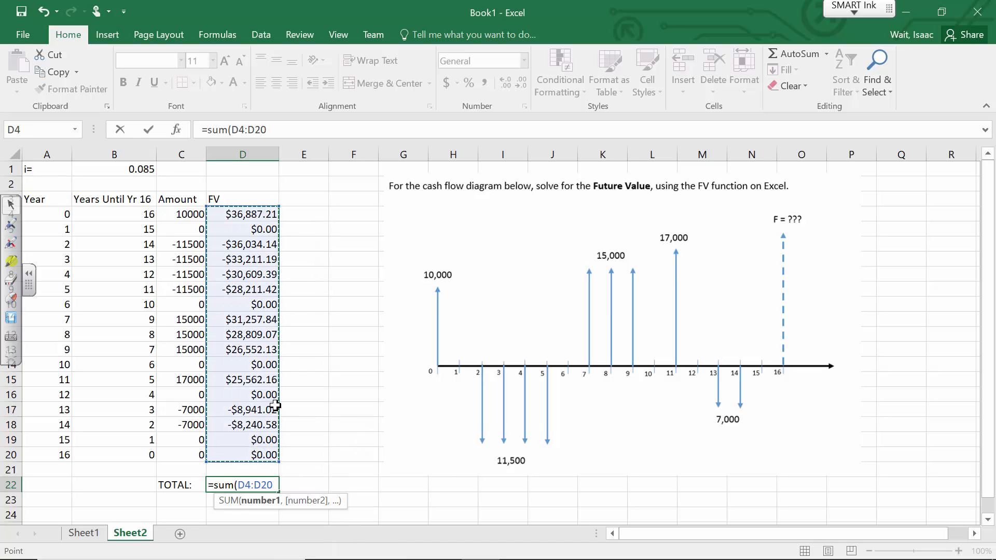
{"action": "type", "text": ")"}
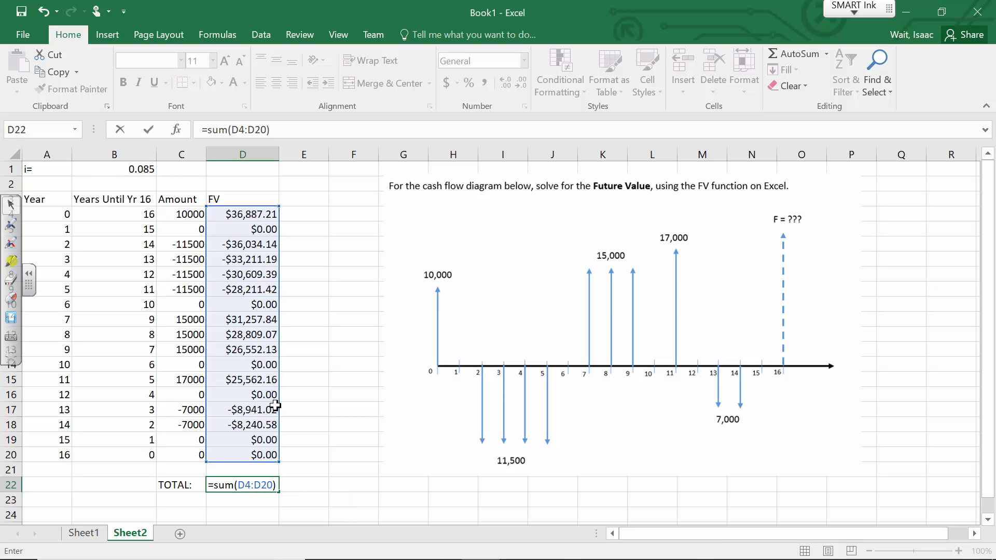
{"action": "key", "text": "Return"}
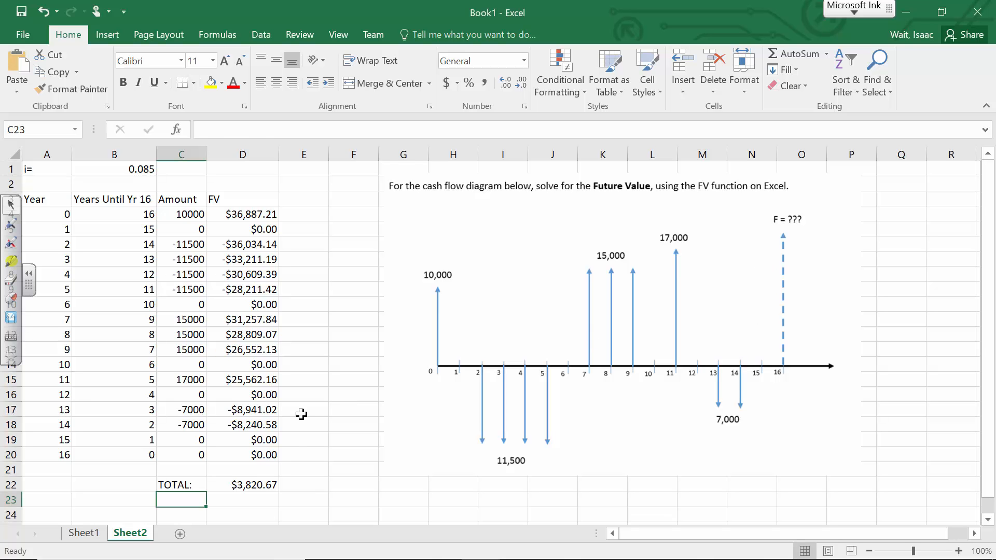
{"action": "left_click_drag", "start_coordinate": [252, 481], "coordinate": [197, 484]}
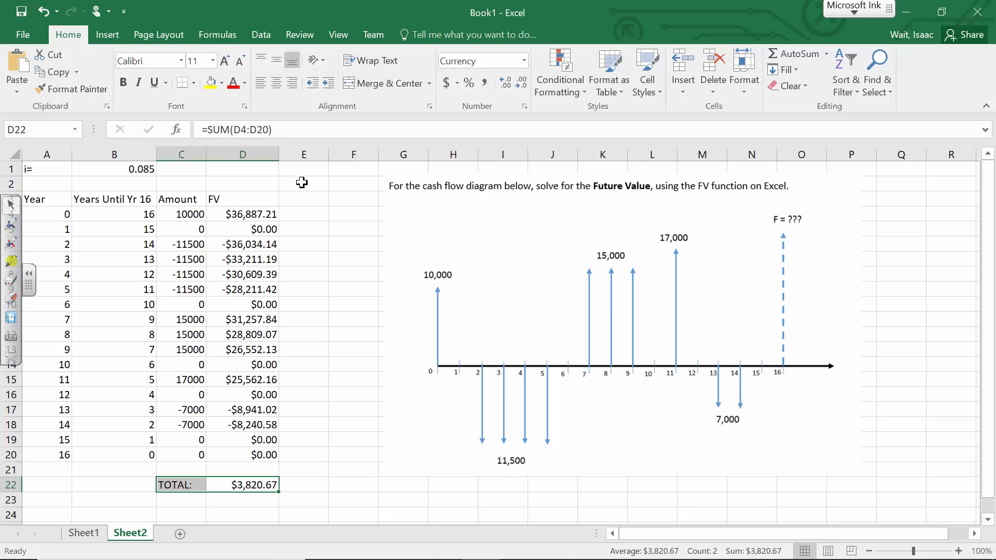
- Save the workbook as "ICE 10" in the Temp folder on Local Disk (C:)
{"action": "left_click", "coordinate": [21, 10]}
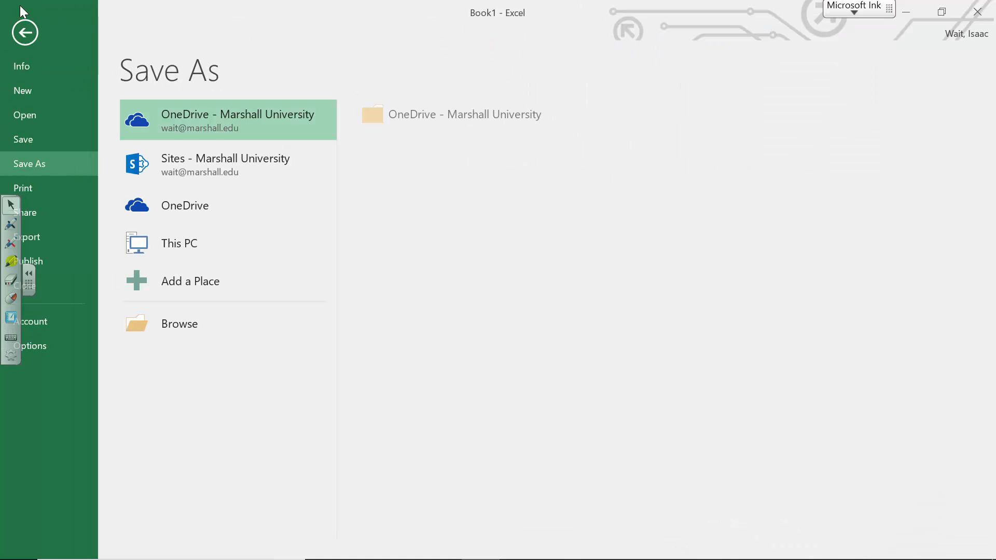
{"action": "left_click", "coordinate": [184, 308]}
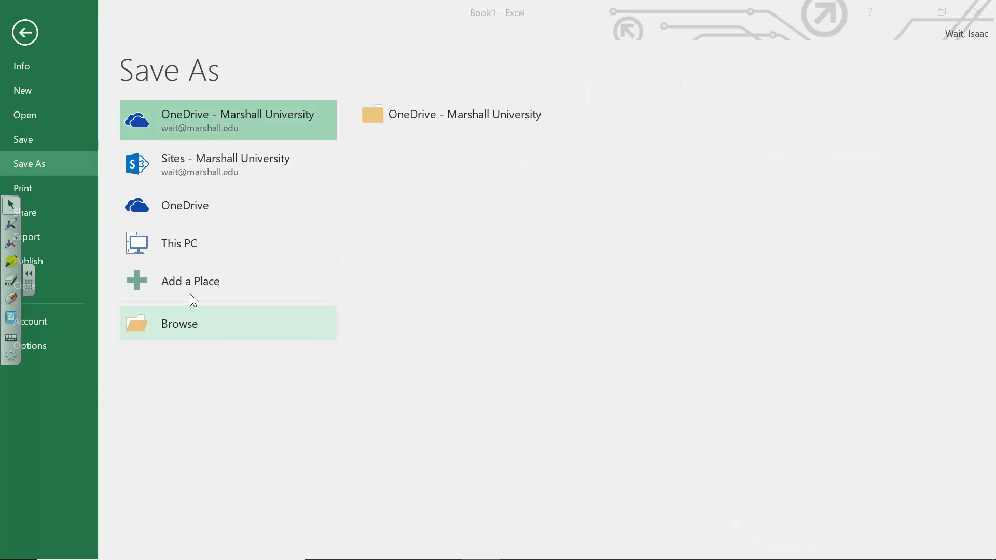
{"action": "left_click", "coordinate": [54, 220]}
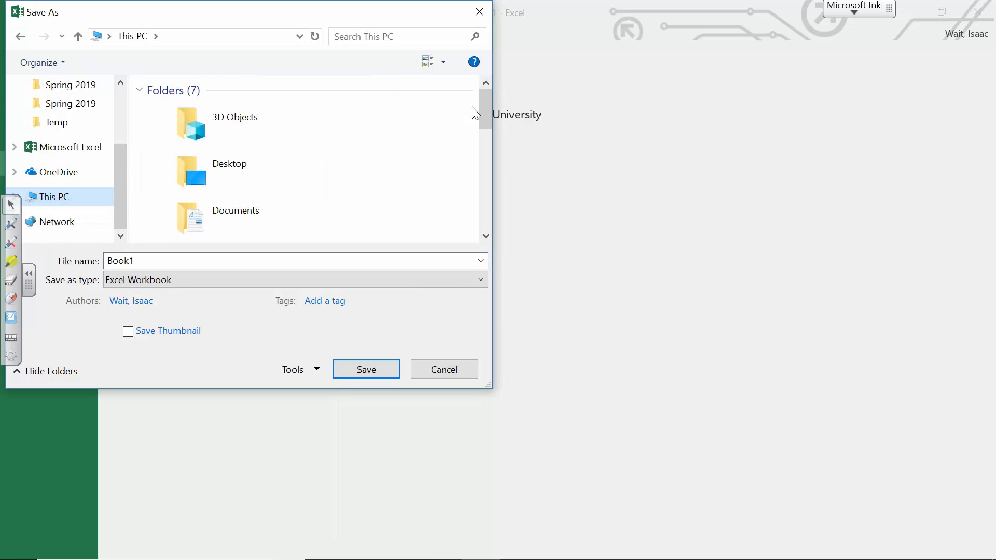
{"action": "scroll", "coordinate": [475, 118], "scroll_direction": "down", "scroll_amount": 5}
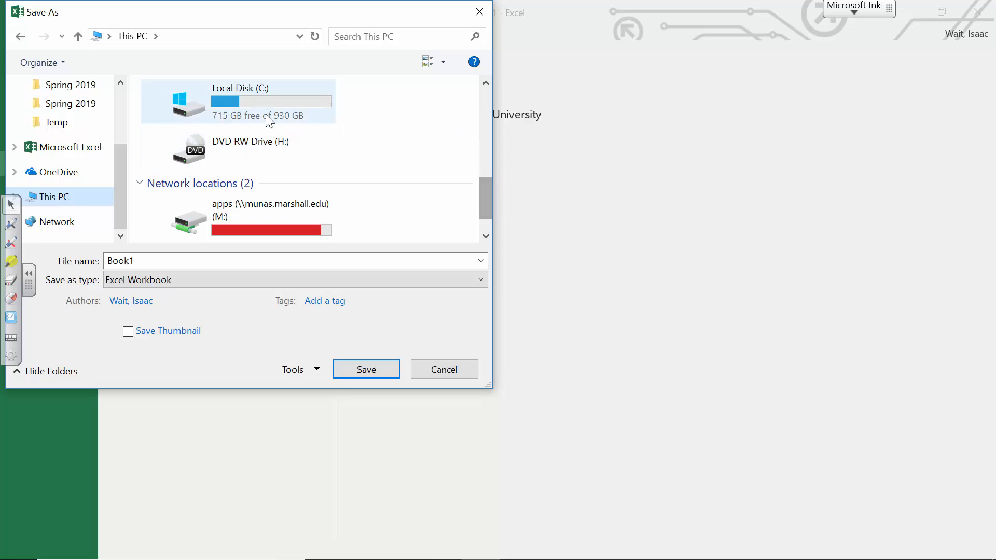
{"action": "double_click", "coordinate": [266, 109]}
{"action": "double_click", "coordinate": [186, 224]}
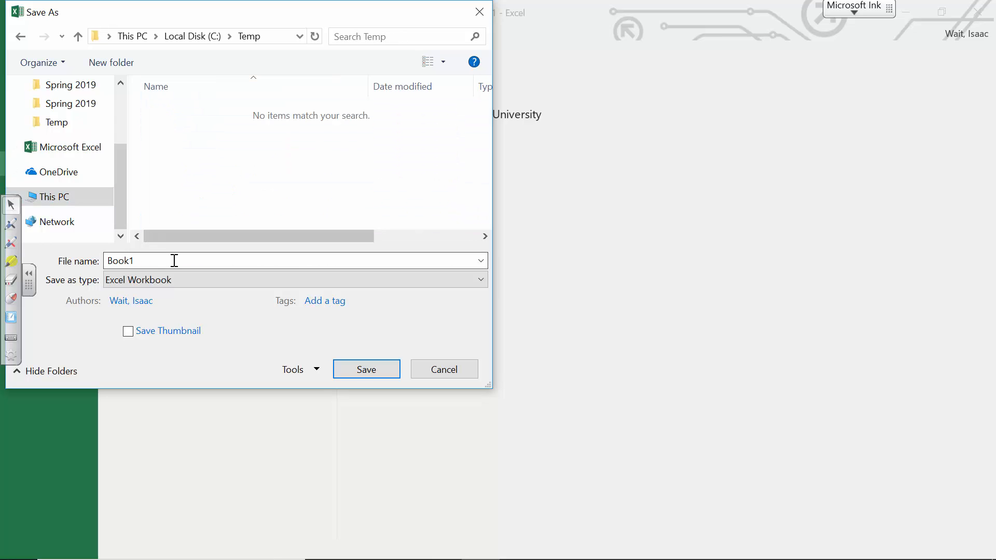
{"action": "double_click", "coordinate": [174, 261]}
{"action": "type", "text": "ICE 10"}
{"action": "key", "text": "Return"}
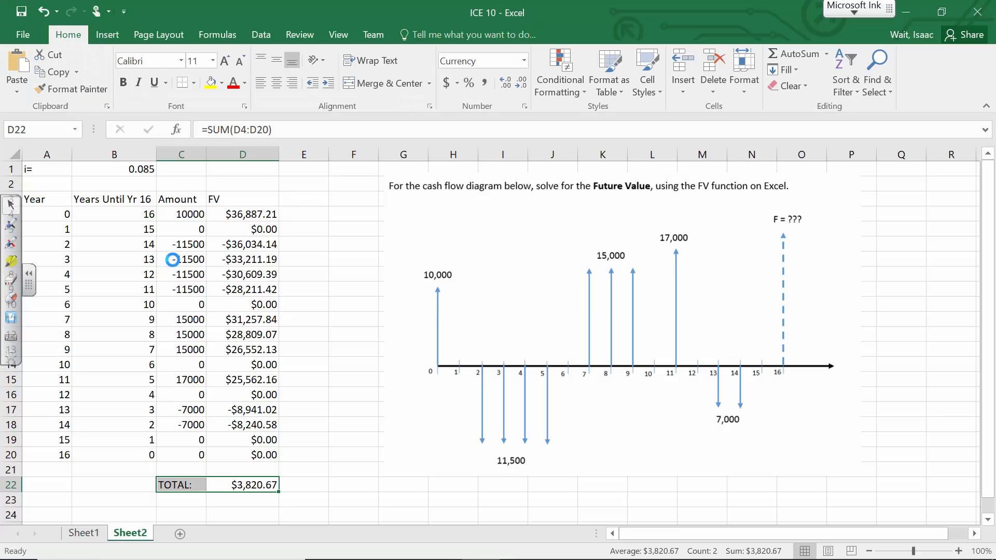
- Add a new blank worksheet after Sheet2
{"action": "left_click", "coordinate": [179, 533]}
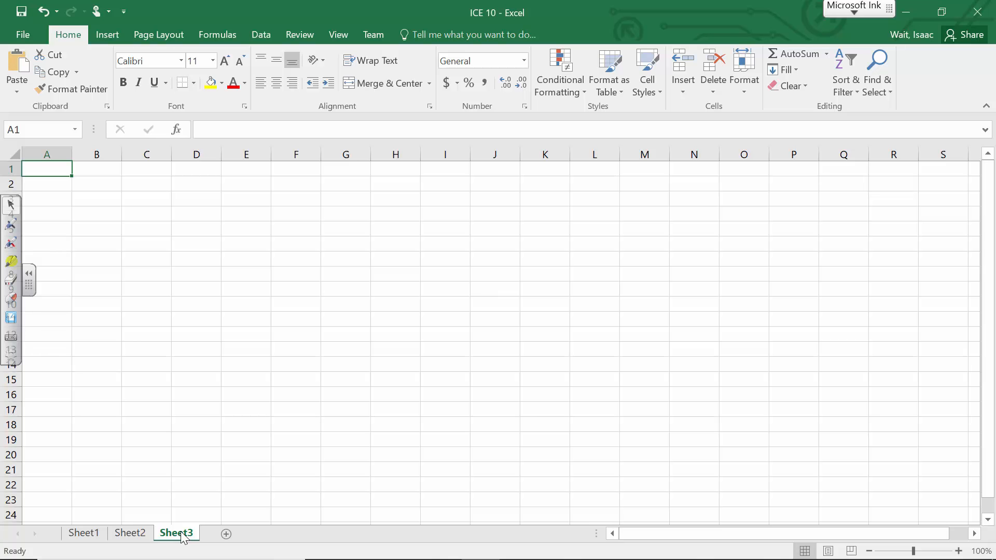
- Switch to the PowerPoint class notes and view the "Finding the interest rate" slide full screen for the RATE function syntax
{"action": "mouse_move", "coordinate": [480, 558]}
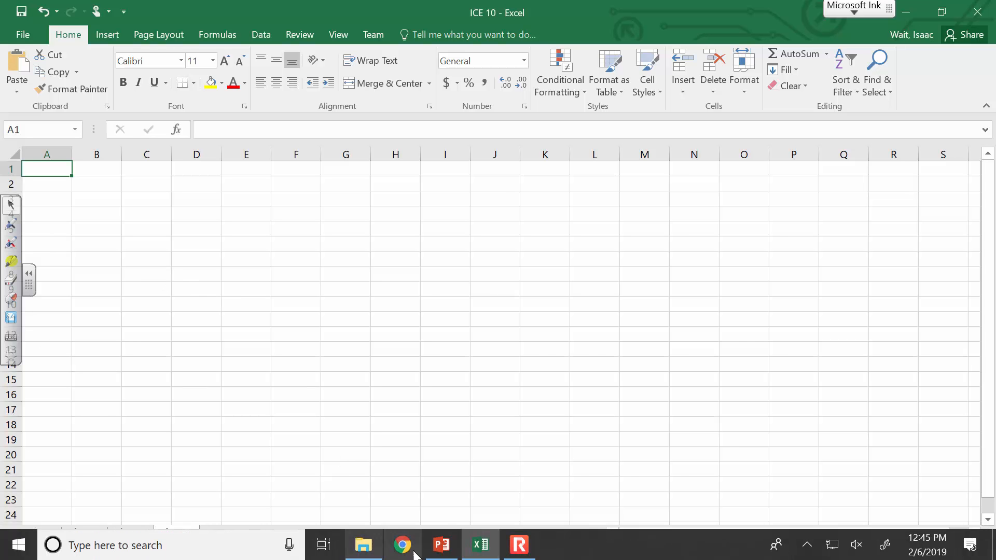
{"action": "left_click", "coordinate": [442, 548]}
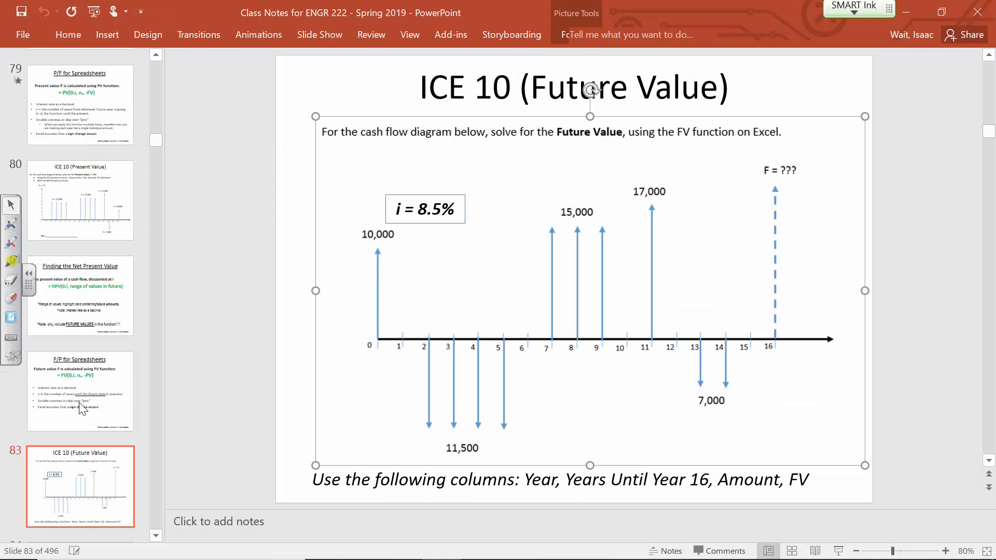
{"action": "scroll", "coordinate": [81, 408], "scroll_direction": "down", "scroll_amount": 5}
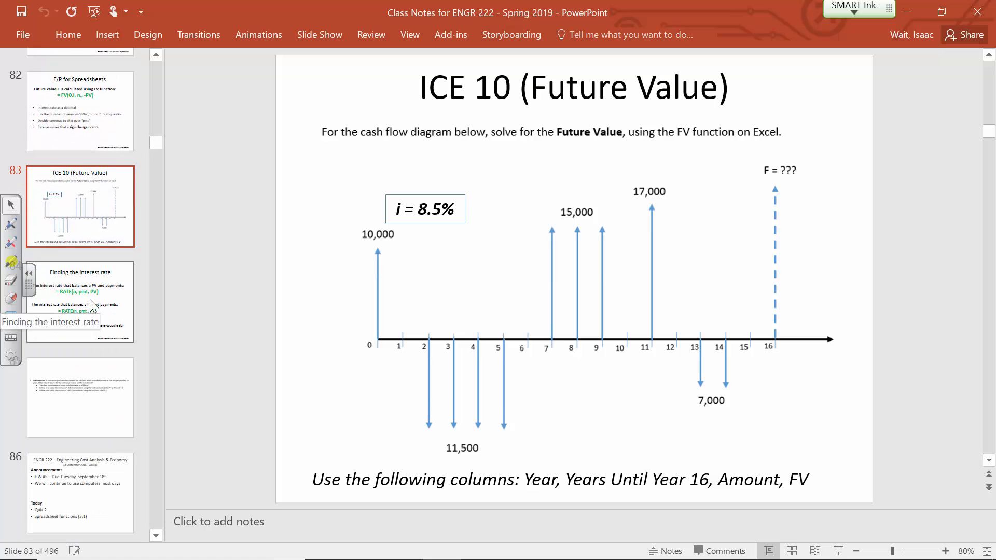
{"action": "left_click", "coordinate": [89, 311]}
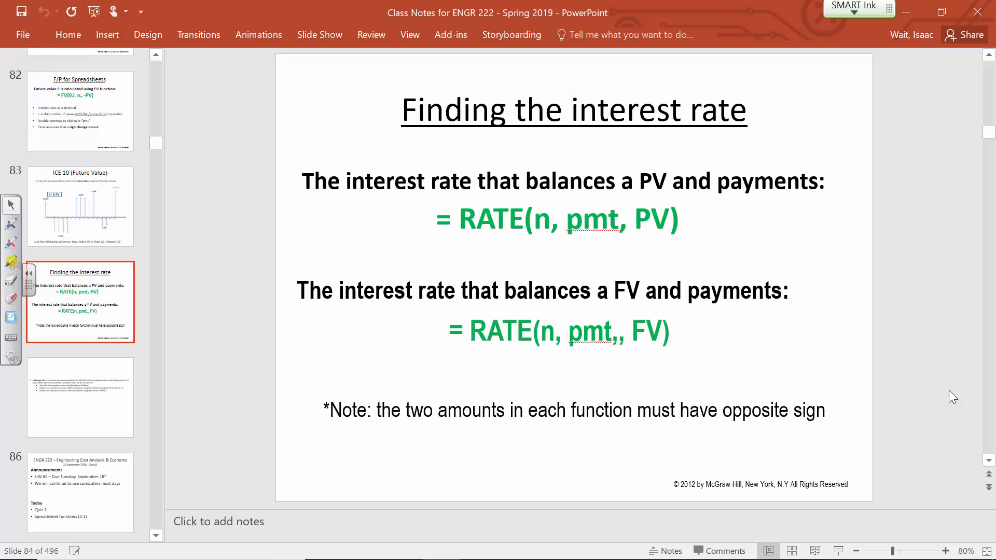
{"action": "left_click", "coordinate": [838, 551]}
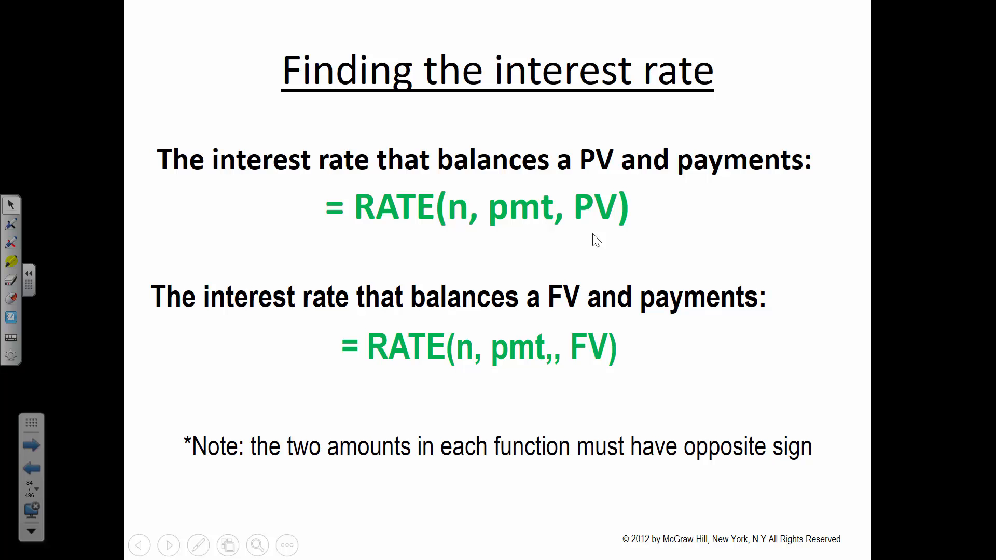
{"action": "key", "text": "Escape"}
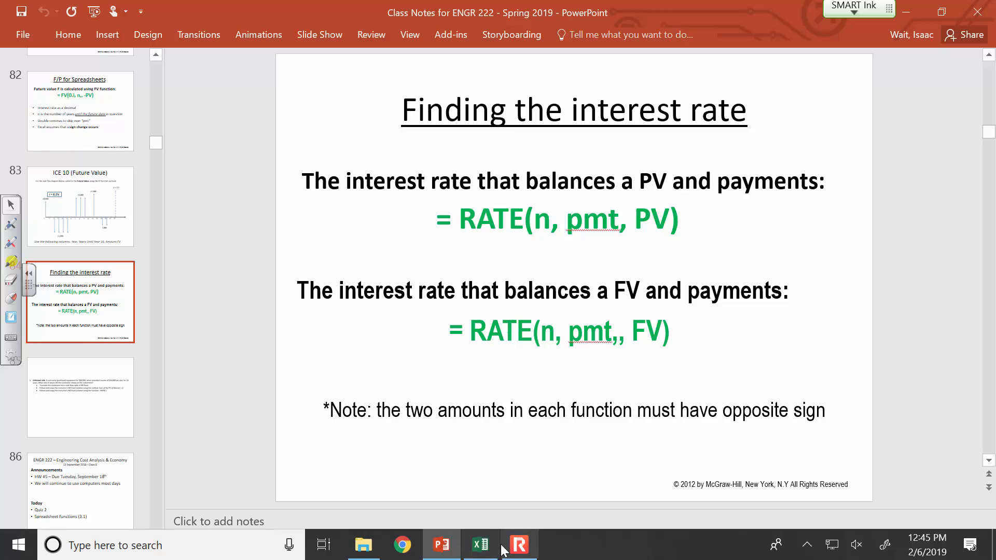
- Copy the "Unknown rate" problem picture from slide 85 and paste it into Sheet3 of the ICE 10 workbook in Excel
{"action": "left_click", "coordinate": [63, 421]}
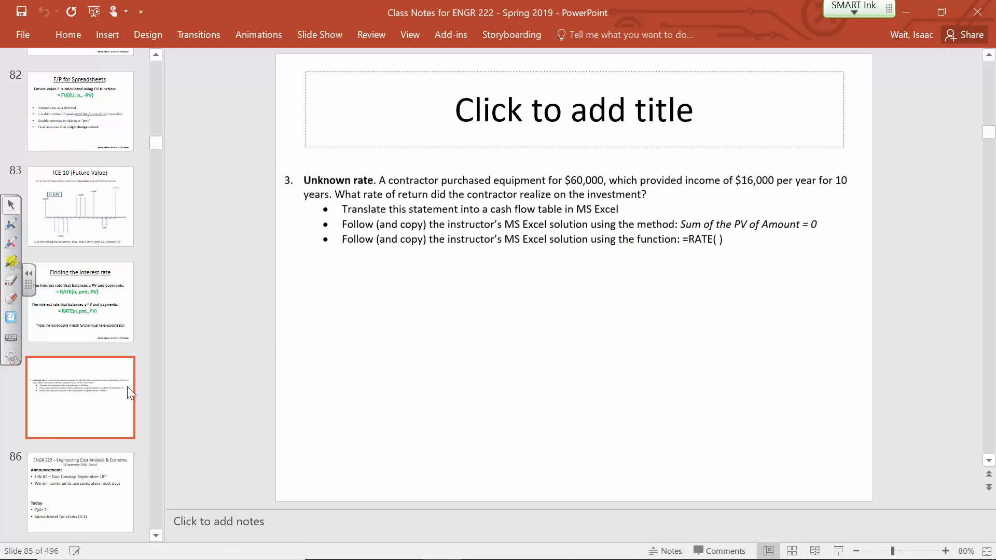
{"action": "left_click", "coordinate": [496, 208]}
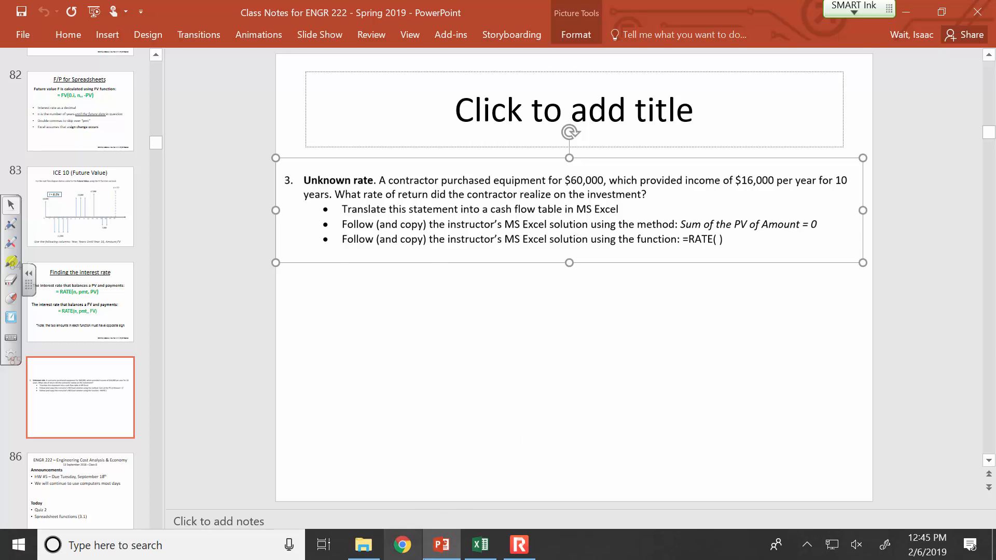
{"action": "left_click", "coordinate": [480, 549]}
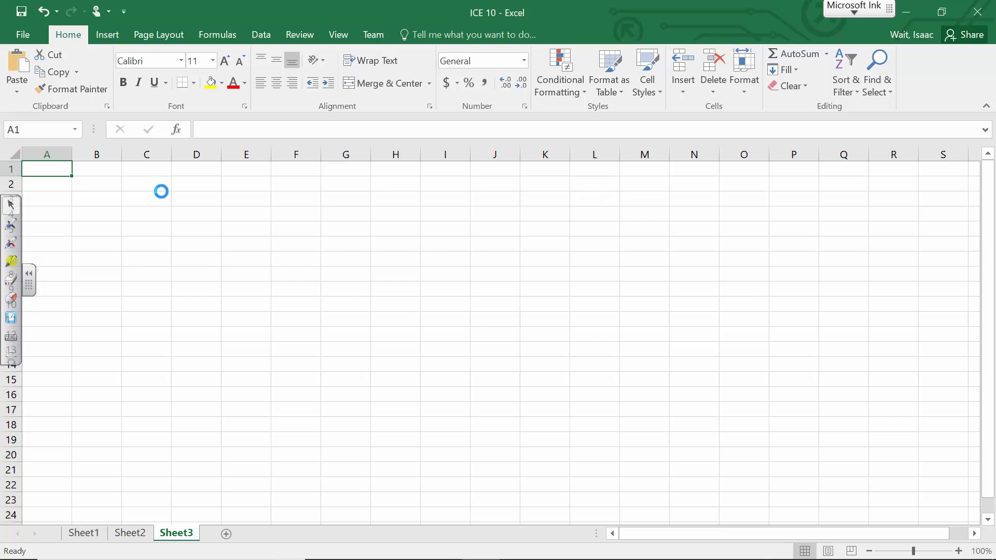
{"action": "key", "text": "ctrl+v"}
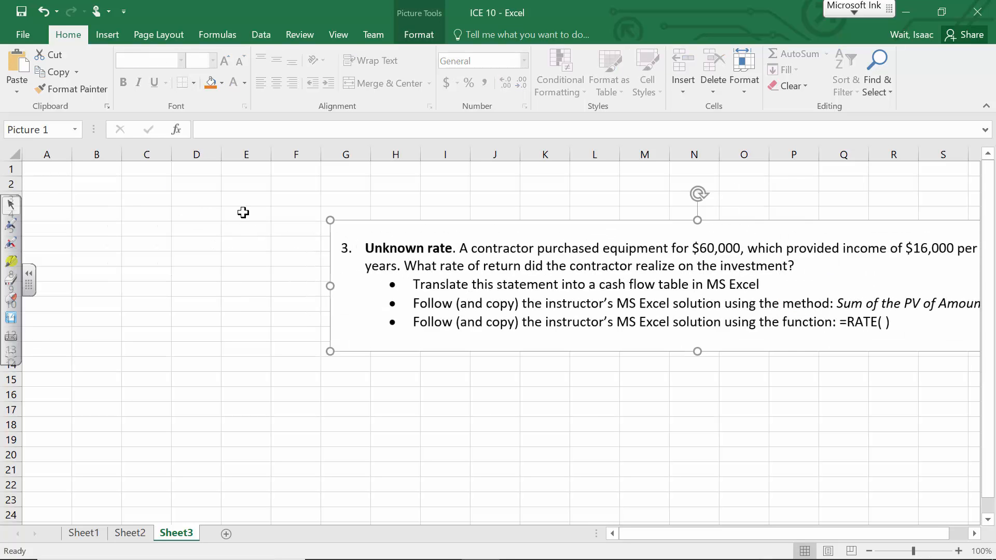
- Enter the column headers "Year" in A2 and "Amount" in B2
{"action": "left_click", "coordinate": [45, 185]}
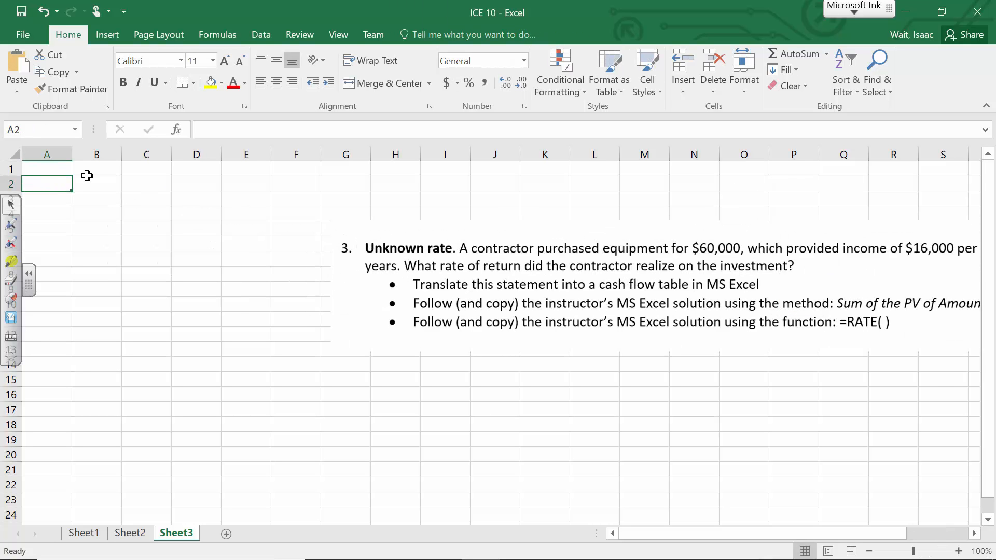
{"action": "type", "text": "Year"}
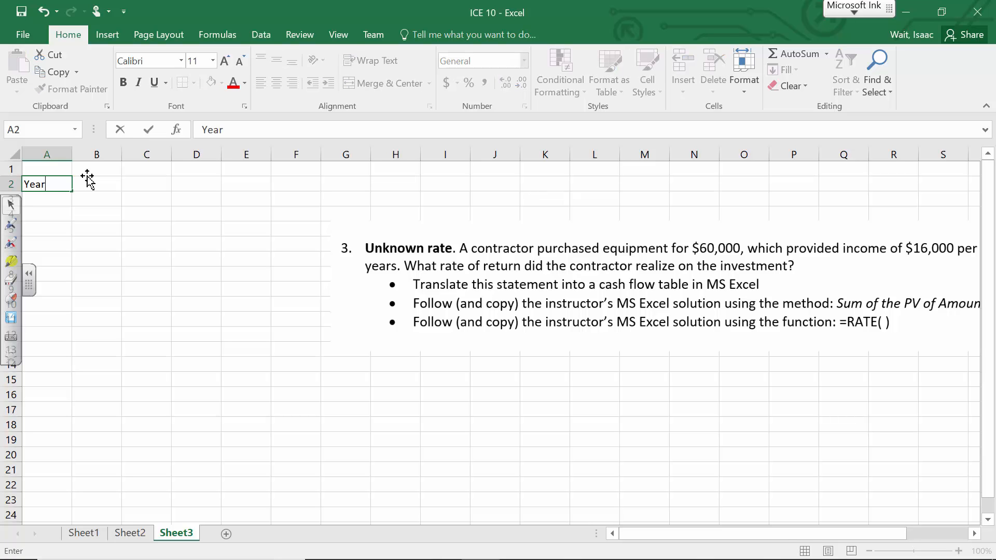
{"action": "left_click", "coordinate": [87, 177]}
{"action": "type", "text": "Amount"}
{"action": "left_click", "coordinate": [87, 177]}
{"action": "key", "text": "Return"}
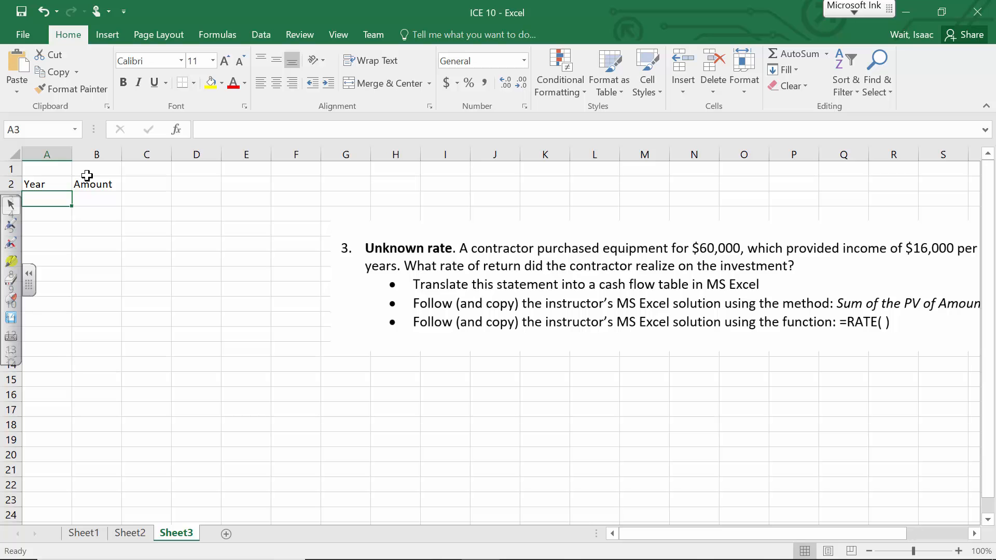
- Fill A3:A13 with the years 0 to 10 and move the problem picture up beside the table
{"action": "type", "text": "0"}
{"action": "key", "text": "Return"}
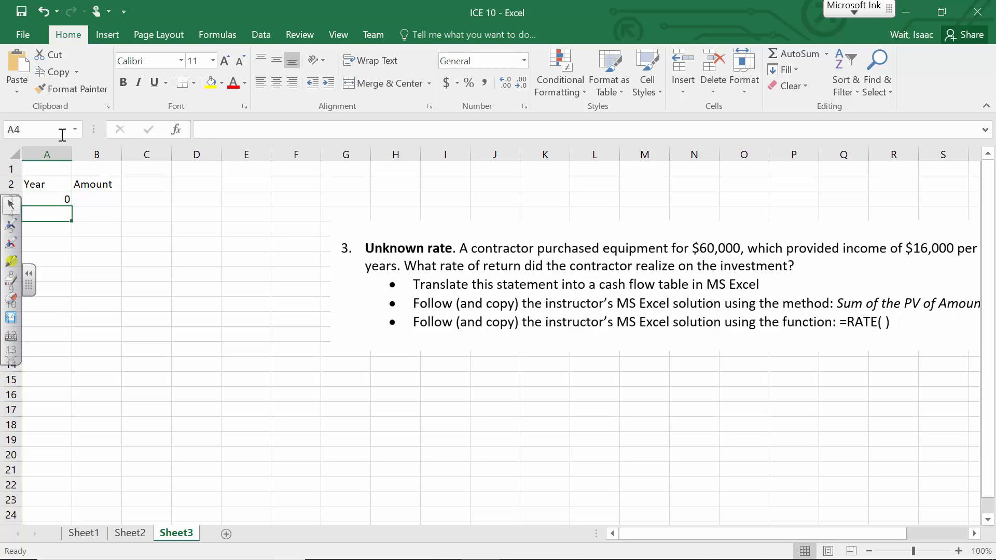
{"action": "type", "text": "1"}
{"action": "key", "text": "Return"}
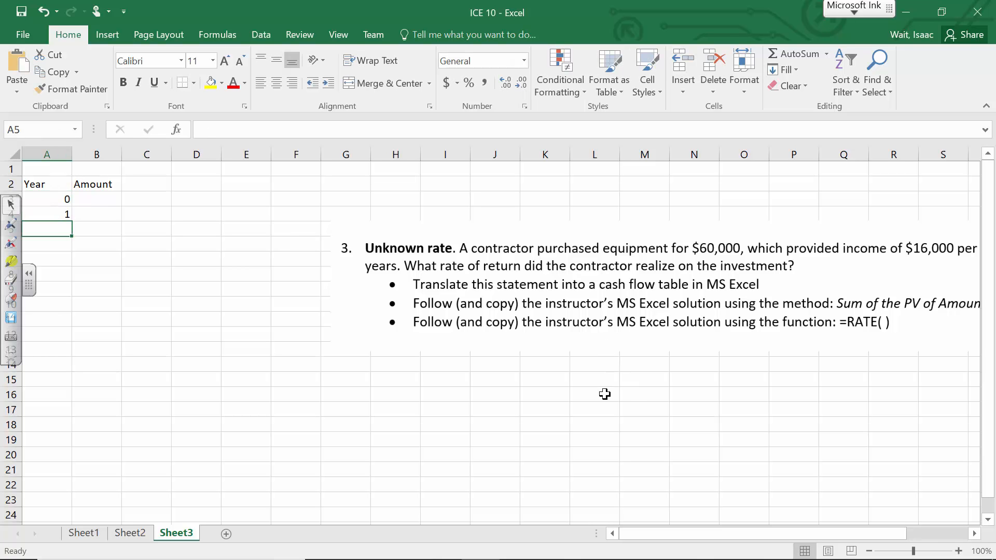
{"action": "left_click_drag", "start_coordinate": [57, 199], "coordinate": [66, 214]}
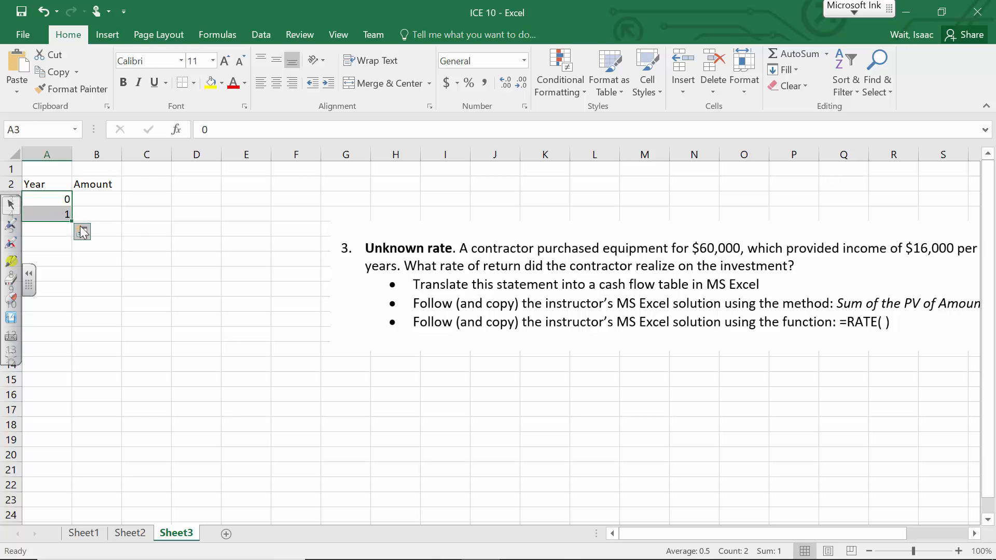
{"action": "left_click_drag", "start_coordinate": [442, 287], "coordinate": [348, 239]}
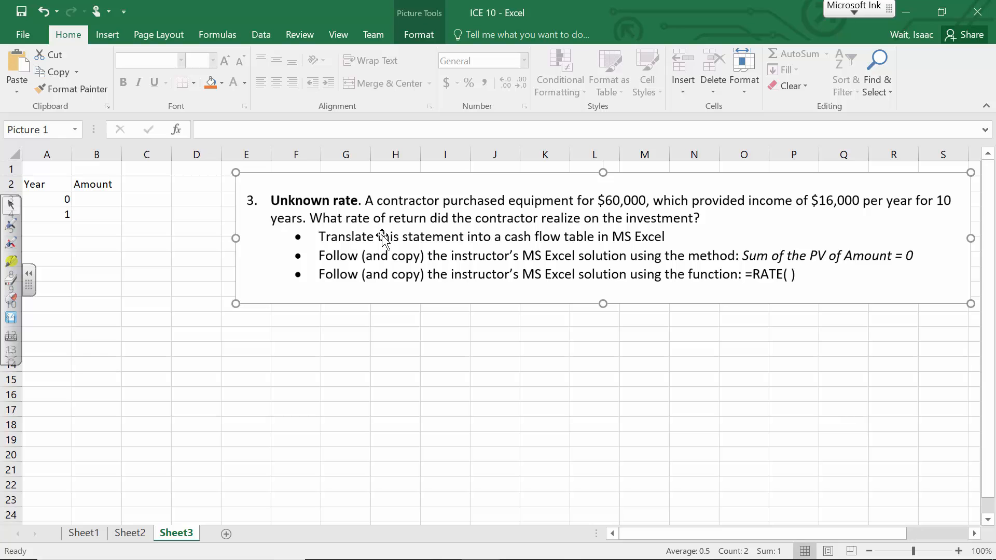
{"action": "left_click_drag", "start_coordinate": [57, 201], "coordinate": [69, 348]}
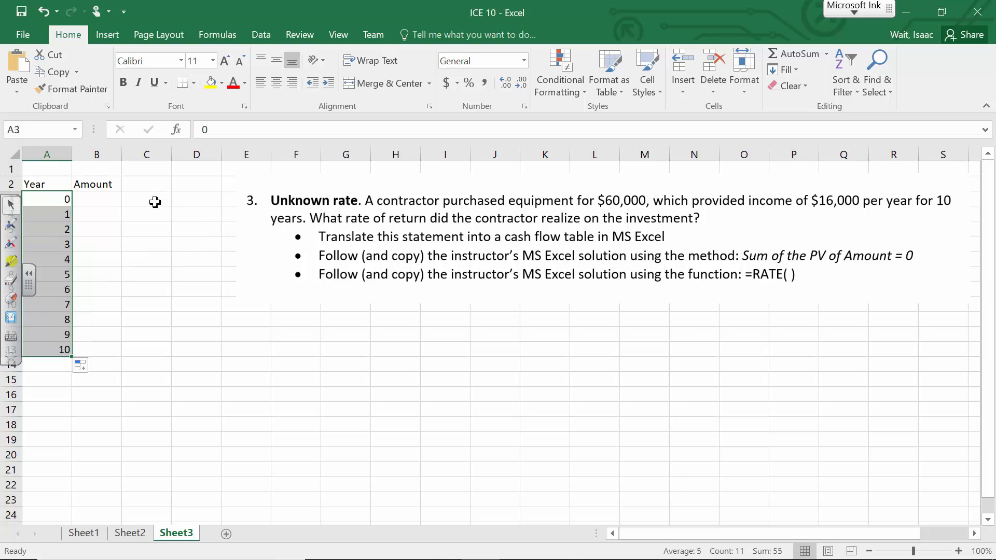
- Enter -60000 in B3 as the year 0 amount and move the problem picture closer to the table
{"action": "left_click", "coordinate": [97, 198]}
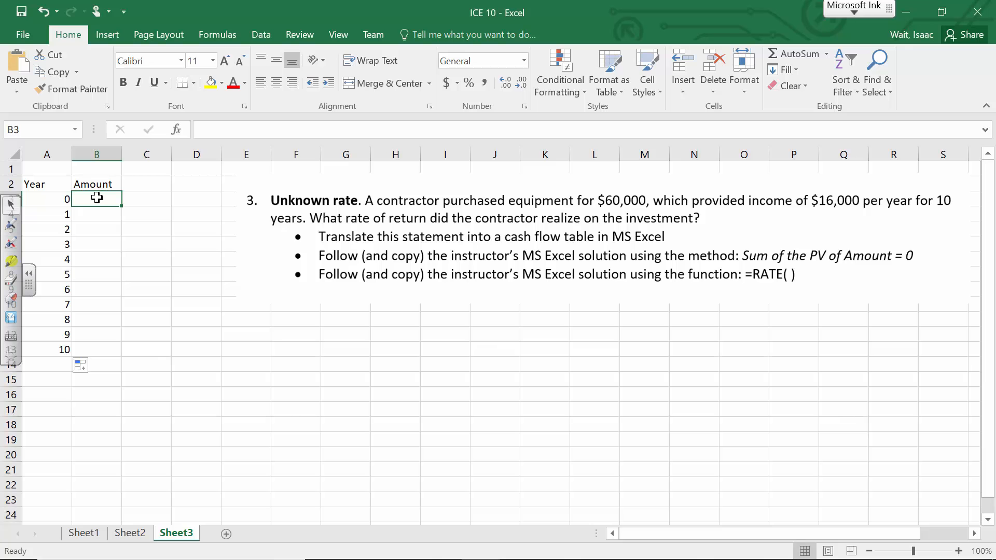
{"action": "type", "text": "-60"}
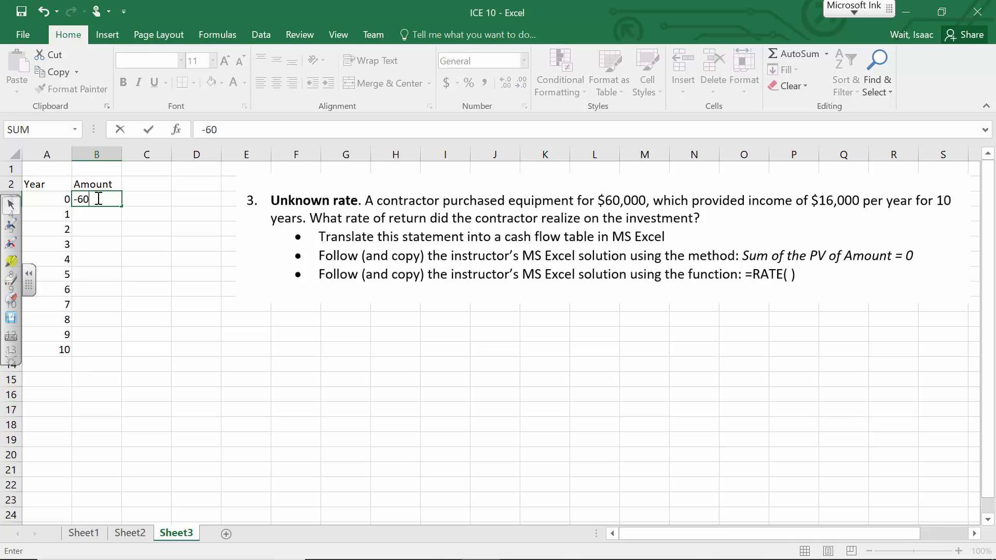
{"action": "type", "text": "000"}
{"action": "key", "text": "Return"}
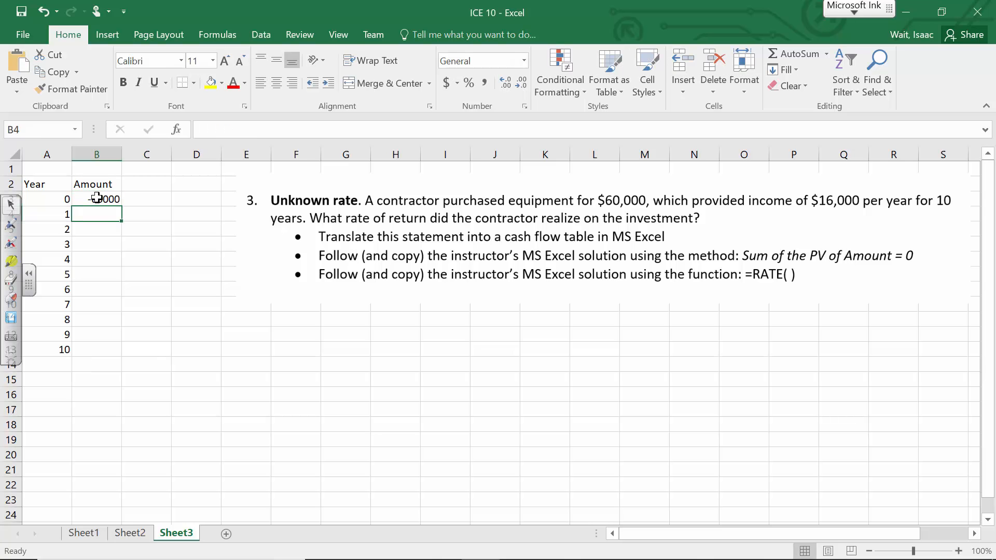
{"action": "left_click_drag", "start_coordinate": [413, 229], "coordinate": [358, 227]}
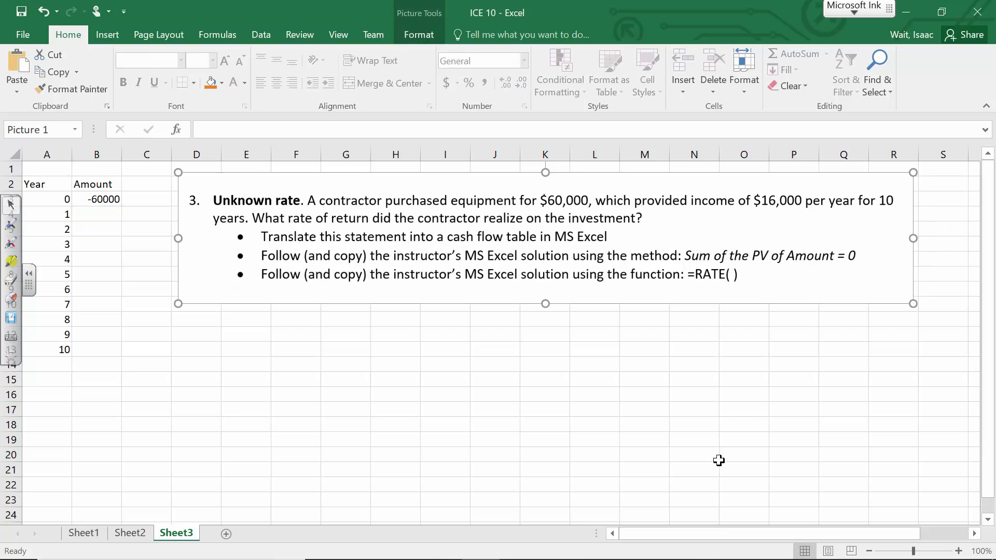
- Enter 16000 in B4, fill it down through B13 for years 1 to 10, and nudge the problem picture slightly upward
{"action": "left_click", "coordinate": [959, 551]}
{"action": "left_click", "coordinate": [959, 550]}
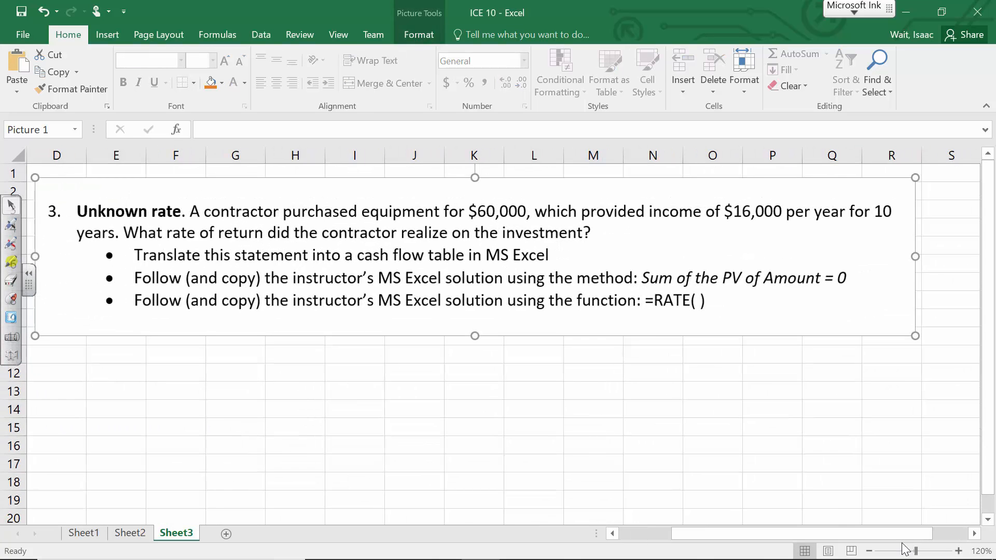
{"action": "left_click_drag", "start_coordinate": [751, 534], "coordinate": [736, 534]}
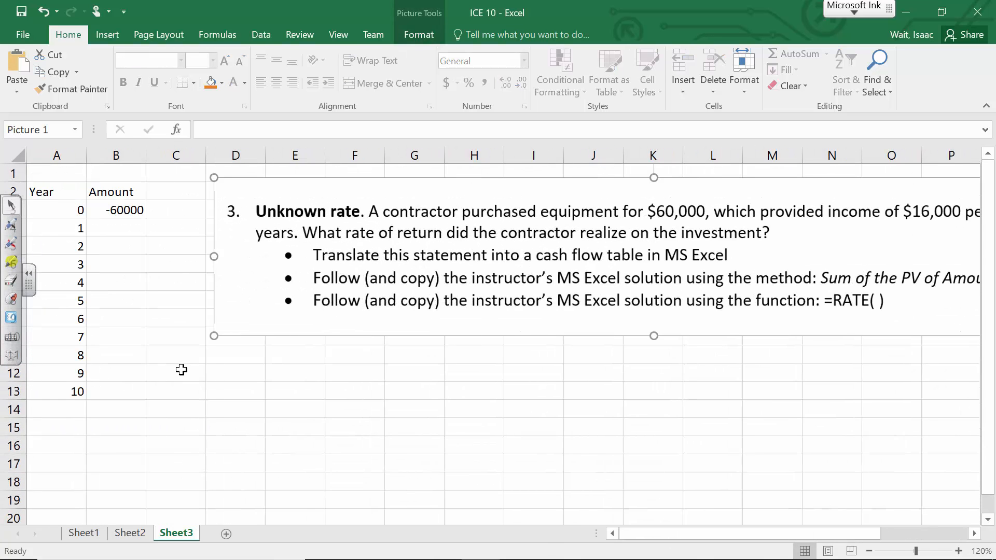
{"action": "double_click", "coordinate": [139, 227]}
{"action": "type", "text": "16"}
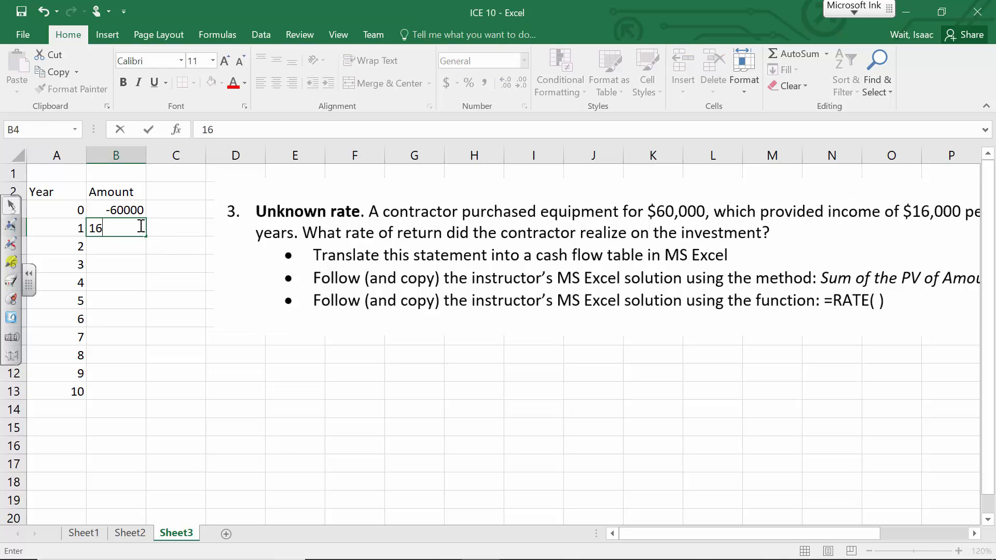
{"action": "type", "text": "000"}
{"action": "key", "text": "Return"}
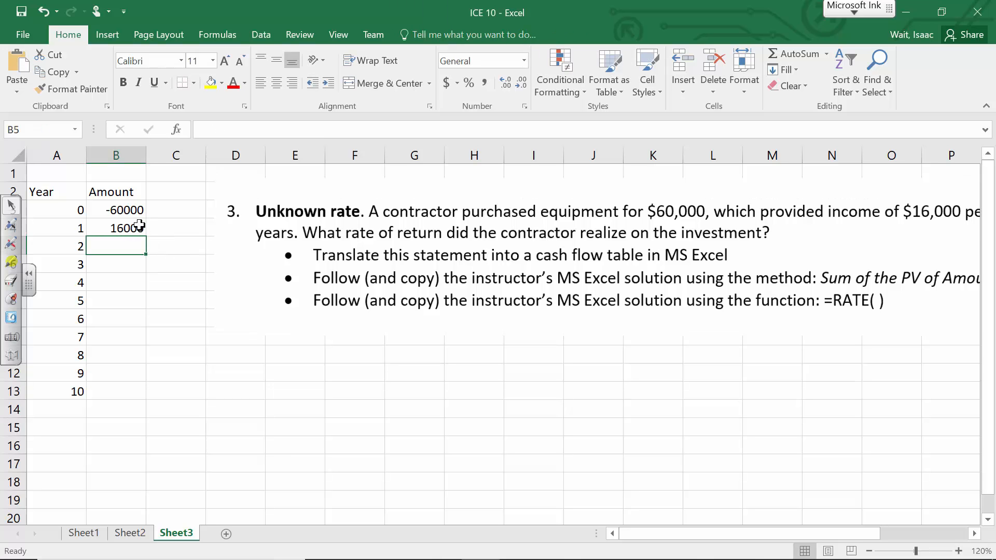
{"action": "left_click", "coordinate": [139, 227]}
{"action": "left_click_drag", "start_coordinate": [146, 236], "coordinate": [129, 396]}
{"action": "mouse_move", "coordinate": [386, 259]}
{"action": "left_mouse_down"}
{"action": "mouse_move", "coordinate": [367, 257]}
{"action": "mouse_move", "coordinate": [395, 251]}
{"action": "left_mouse_up"}
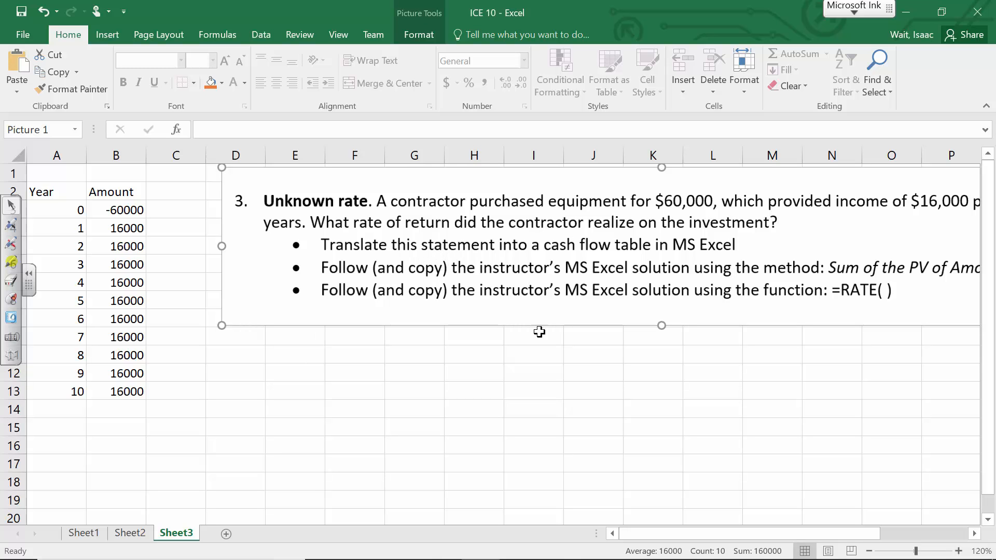
- Enter the label "RATE:" in A15, below the cash flow table
{"action": "mouse_move", "coordinate": [273, 556]}
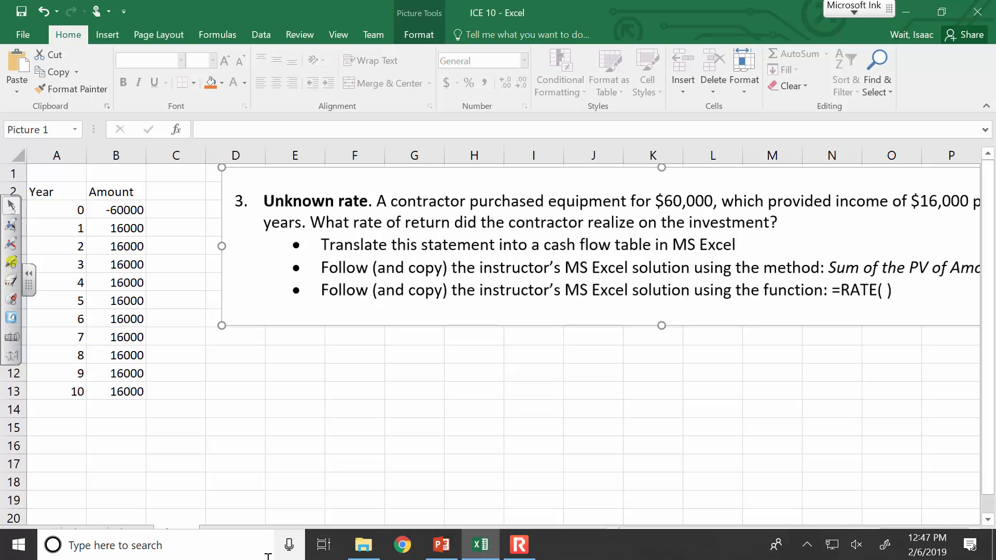
{"action": "left_click", "coordinate": [62, 427]}
{"action": "double_click", "coordinate": [61, 427]}
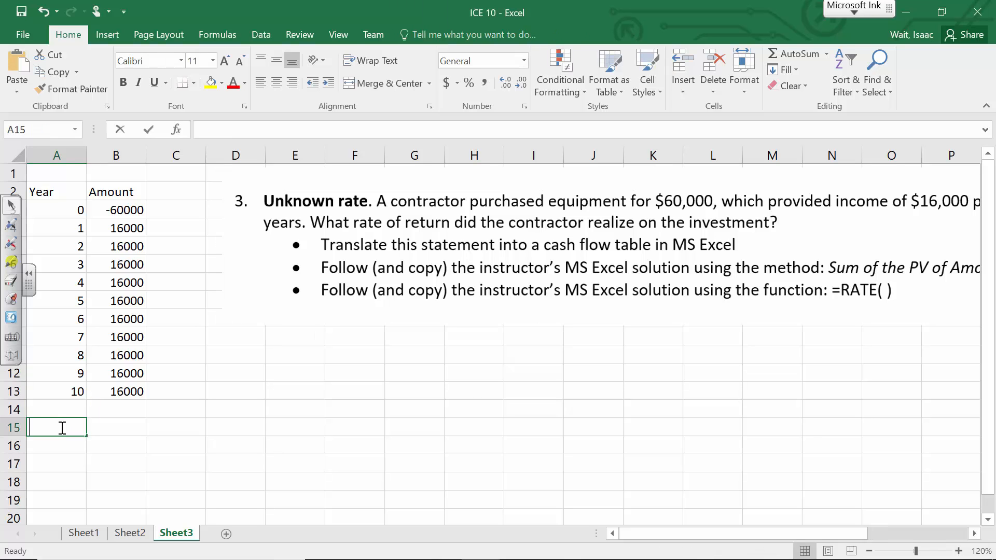
{"action": "type", "text": "RATE:"}
{"action": "key", "text": "Tab"}
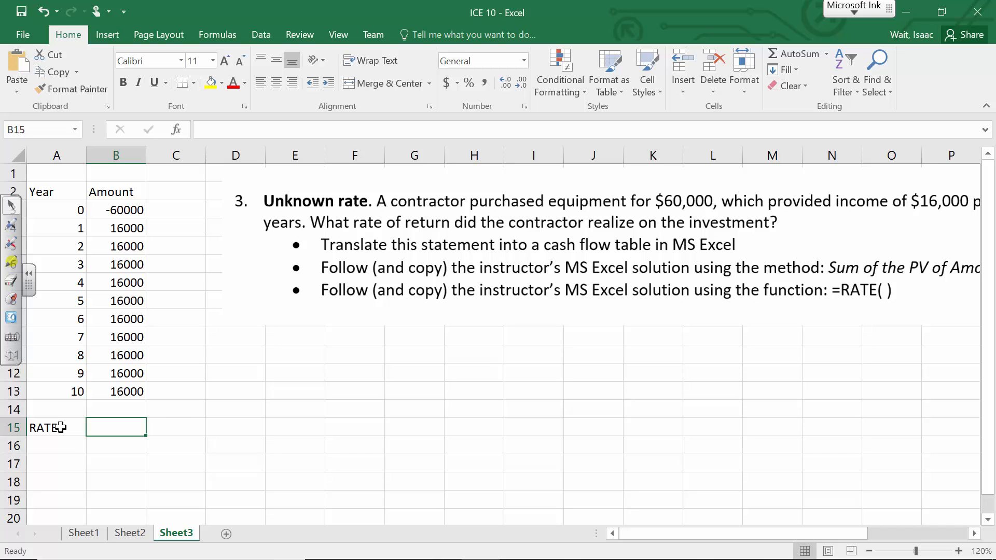
- Begin a RATE formula in B15 with 10 periods, B13 as the payment and B3 as the present value
{"action": "type", "text": "=ra"}
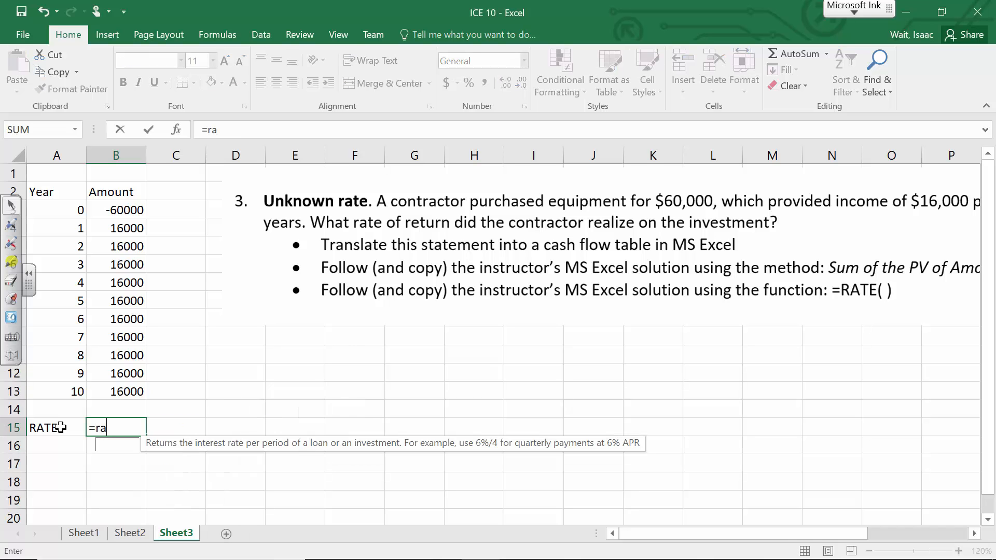
{"action": "type", "text": "te("}
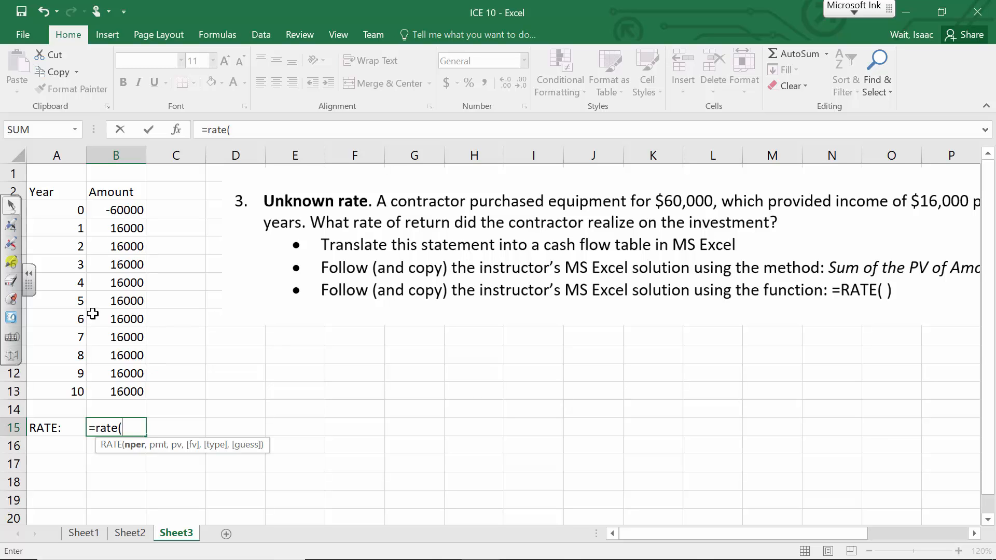
{"action": "type", "text": "10,"}
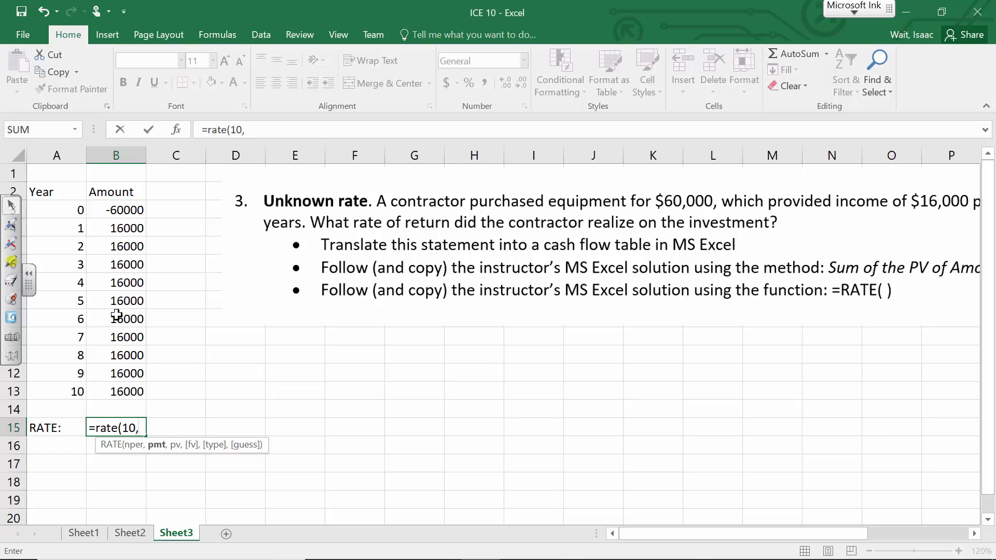
{"action": "left_click", "coordinate": [121, 391]}
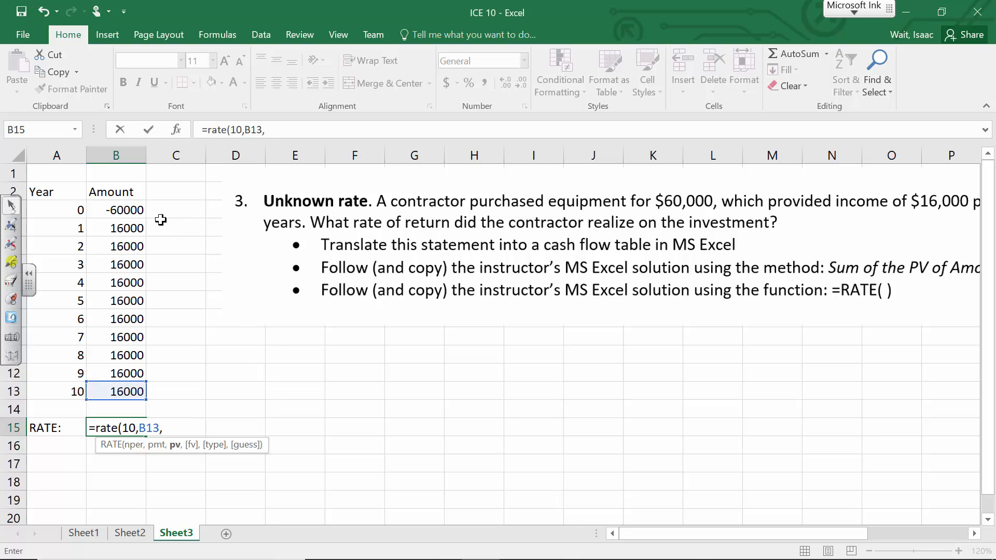
{"action": "left_click", "coordinate": [127, 209]}
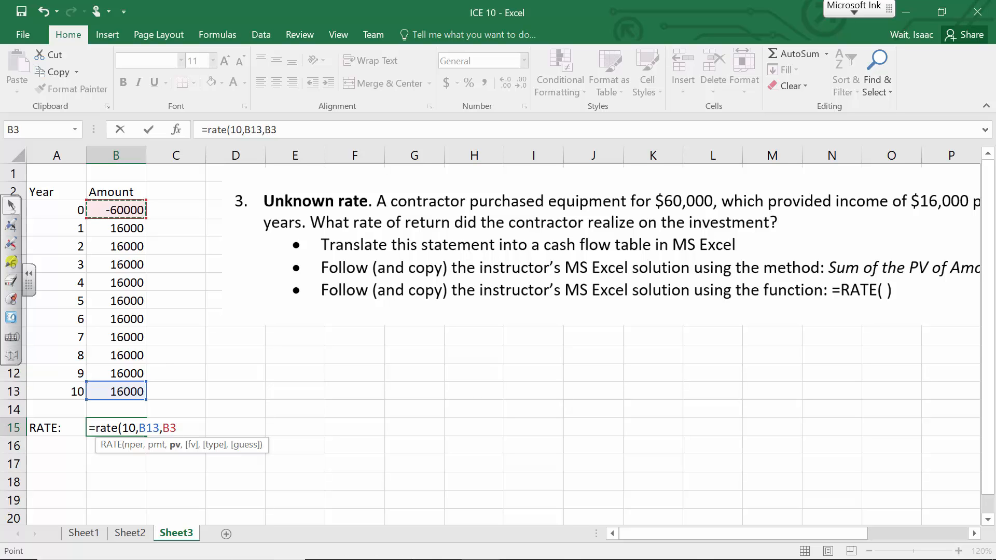
- Switch to PowerPoint, check the opposite-sign note on the "Finding the interest rate" slide, and return to the Excel workbook
{"action": "left_click", "coordinate": [442, 544]}
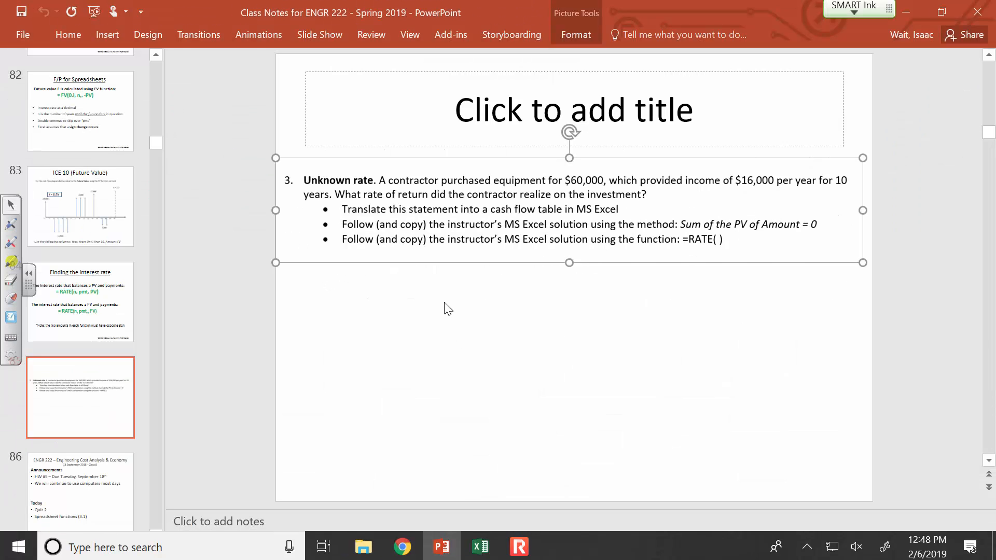
{"action": "left_click", "coordinate": [94, 291]}
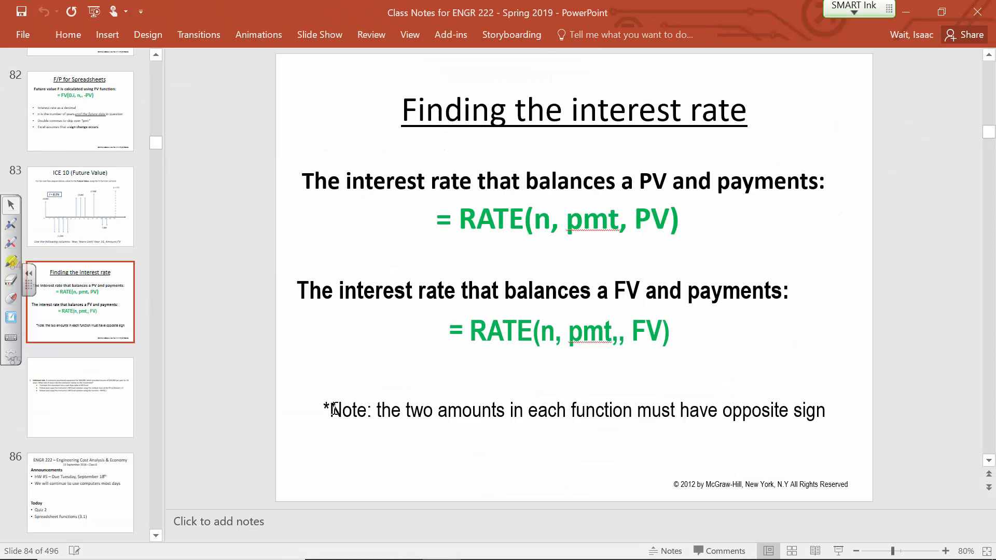
{"action": "left_click_drag", "start_coordinate": [330, 409], "coordinate": [814, 409]}
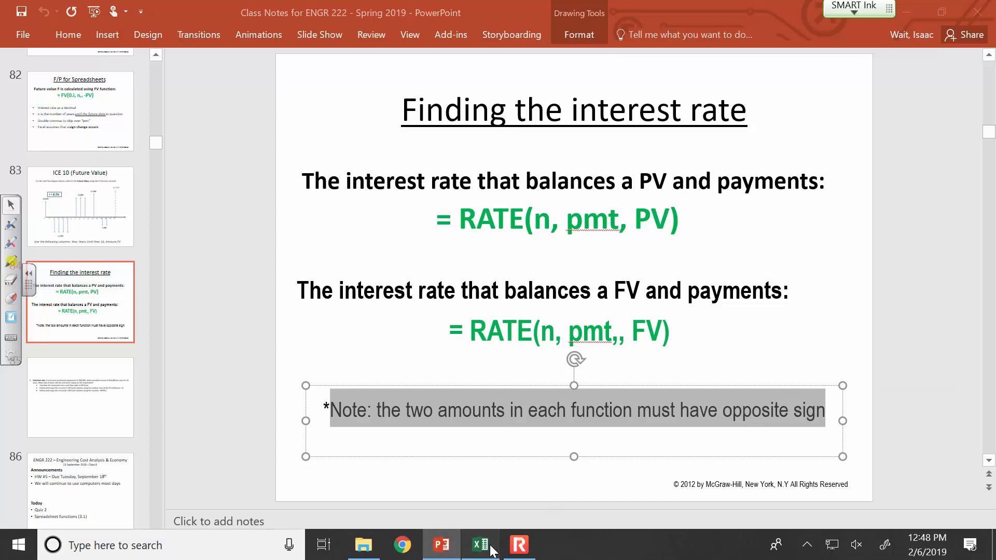
{"action": "left_click", "coordinate": [490, 550]}
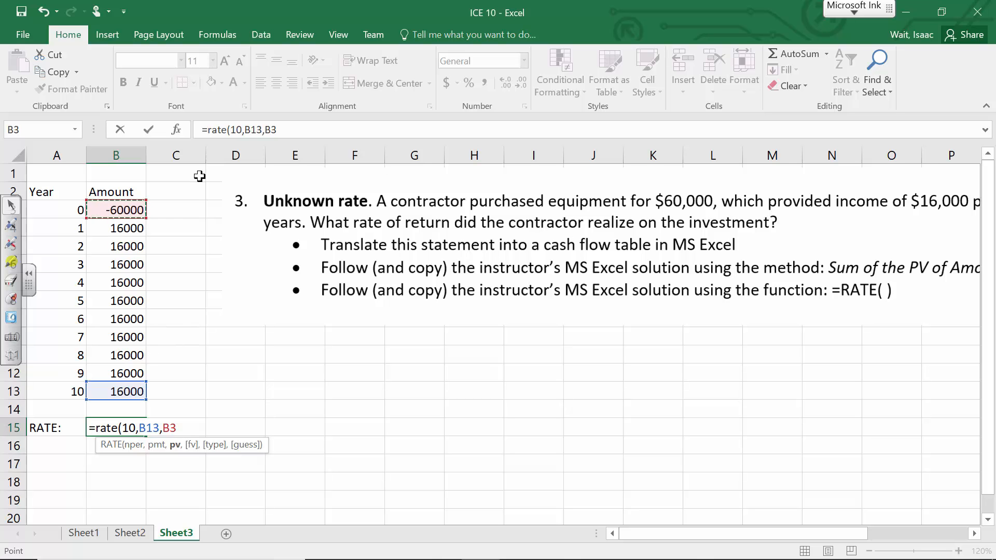
- Complete the formula in B15 as =RATE(10,B13,B3)
{"action": "left_click", "coordinate": [275, 130]}
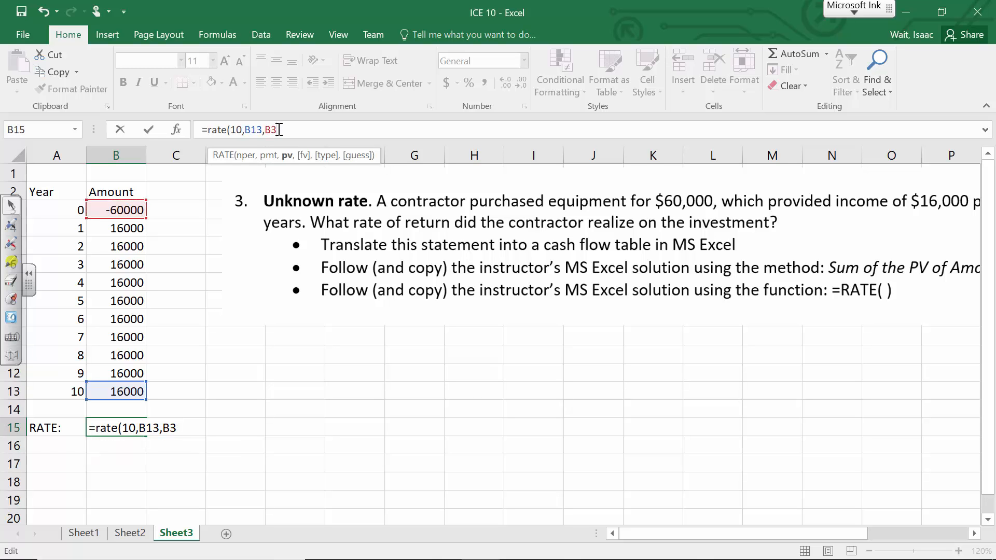
{"action": "type", "text": ")"}
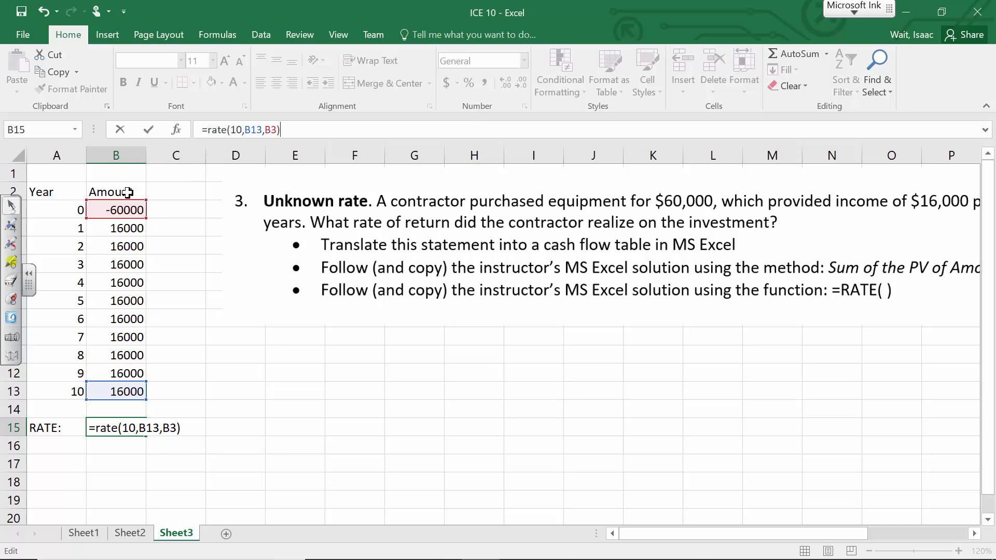
{"action": "key", "text": "Return"}
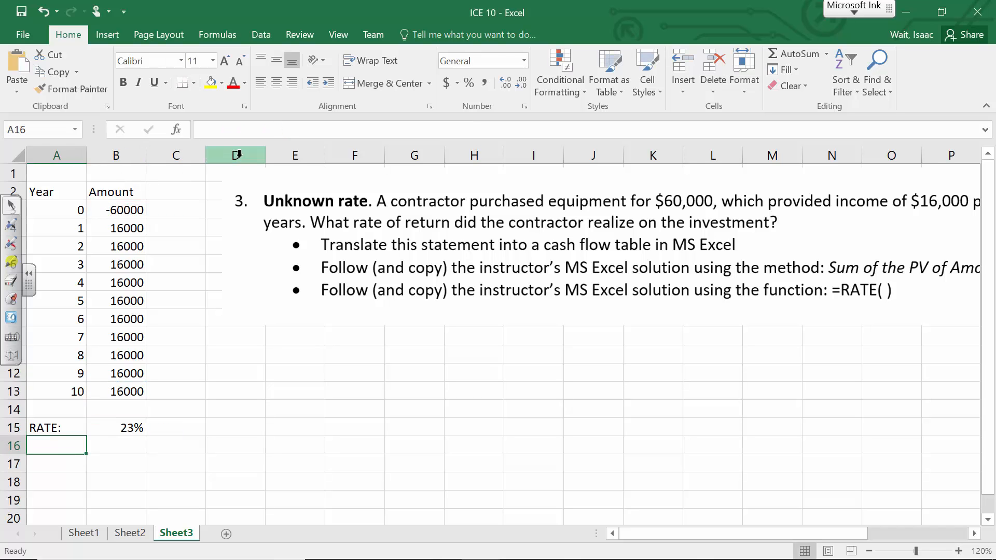
- Format the rate of return in B15 to show one decimal place
{"action": "left_click", "coordinate": [125, 421]}
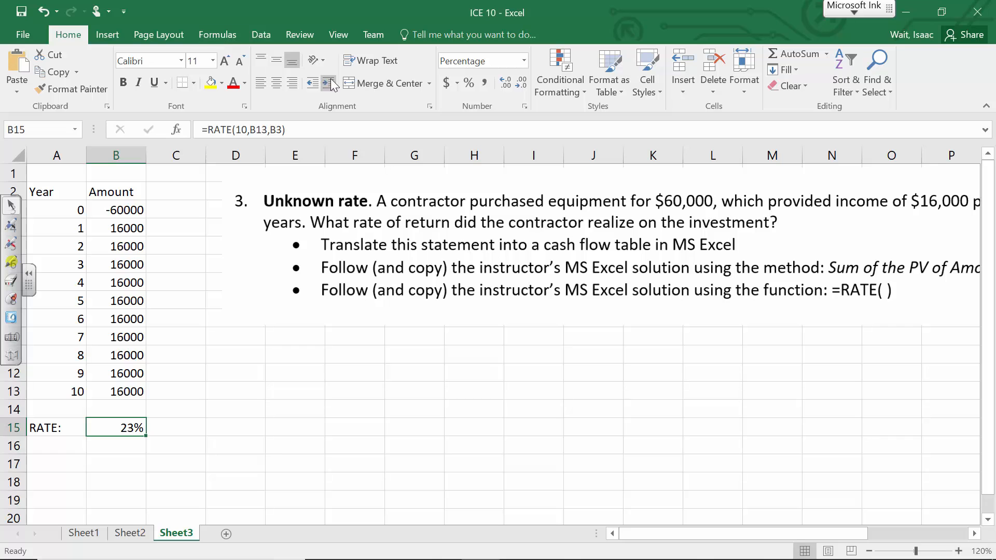
{"action": "left_click", "coordinate": [506, 84]}
{"action": "left_click", "coordinate": [124, 215]}
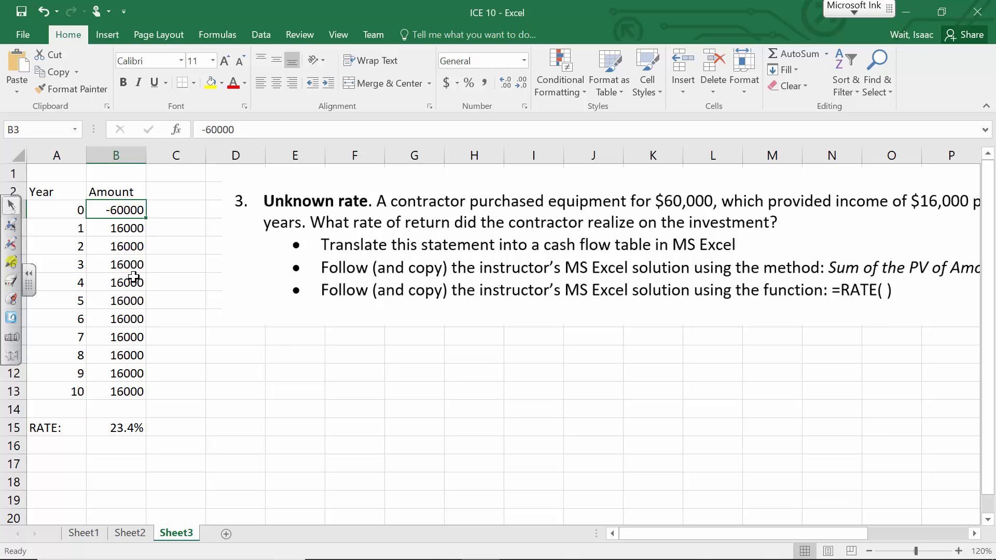
{"action": "left_click", "coordinate": [132, 425]}
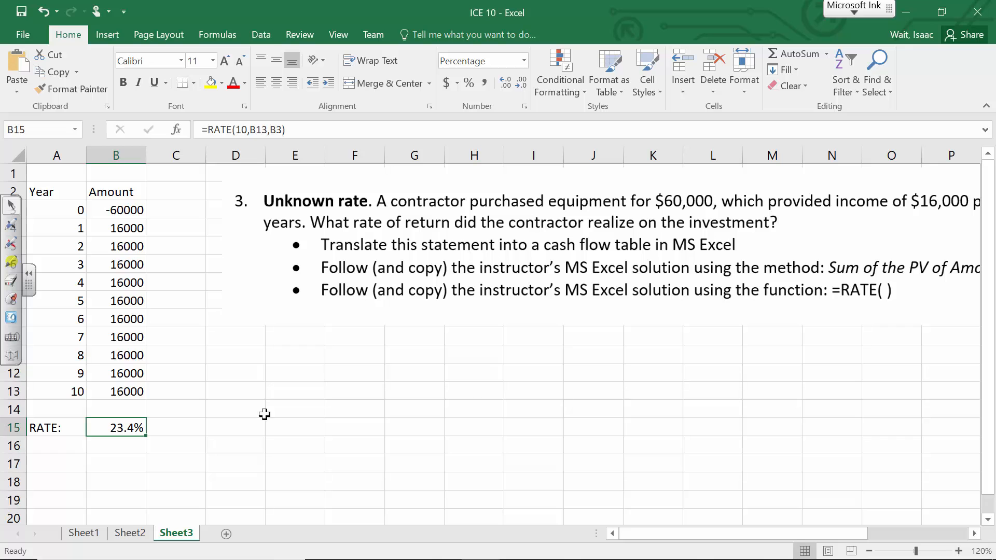
- Enter in C15 "<- This is the rate of return for an investment of $60,000 when there are 10 annual payment (inflow) of $16,000."
{"action": "left_click", "coordinate": [204, 430]}
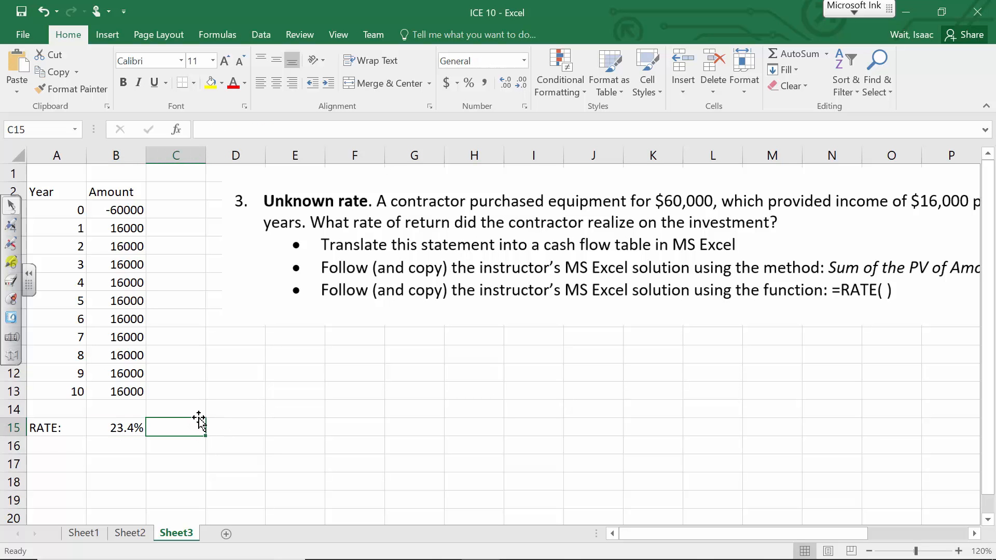
{"action": "type", "text": "<- "}
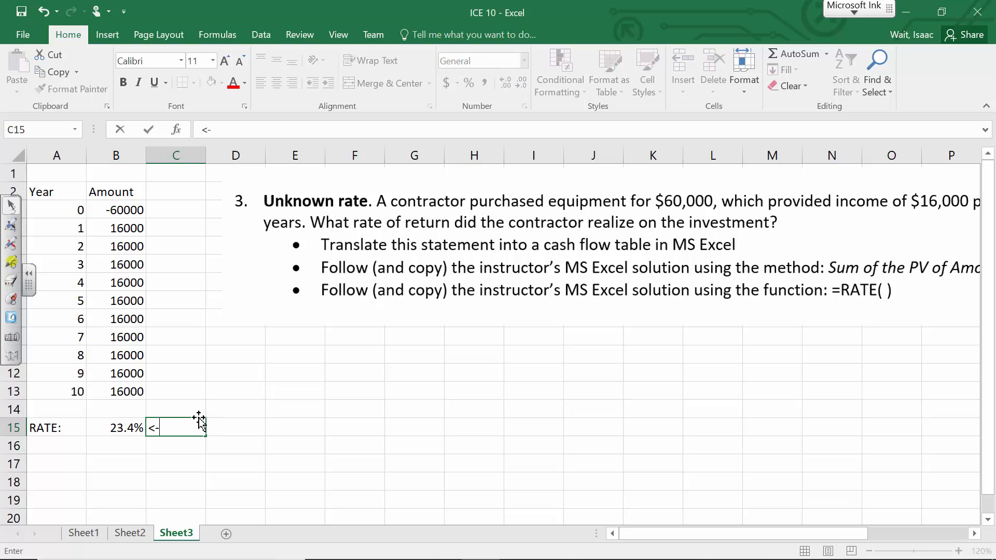
{"action": "type", "text": "This is the rate of "}
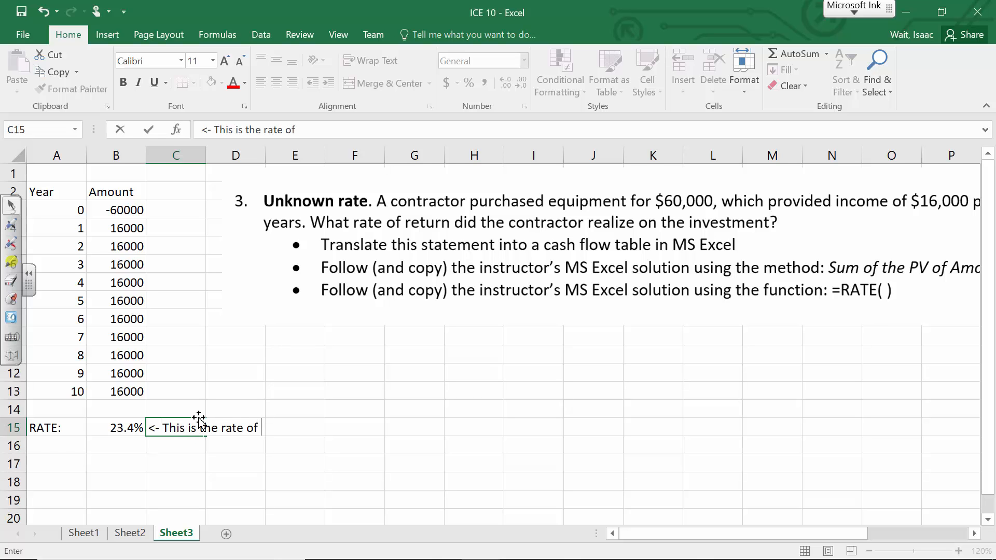
{"action": "type", "text": "return for a"}
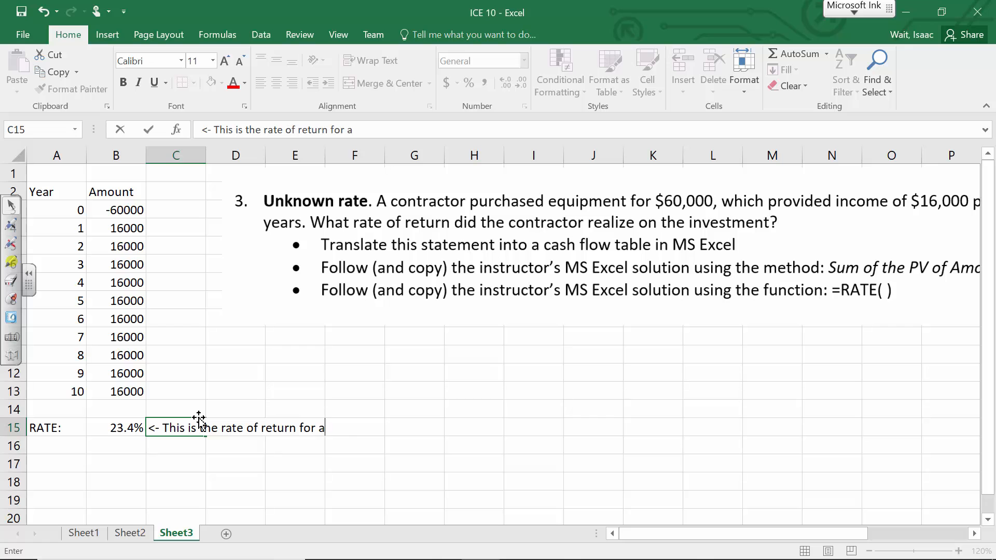
{"action": "type", "text": "n investm"}
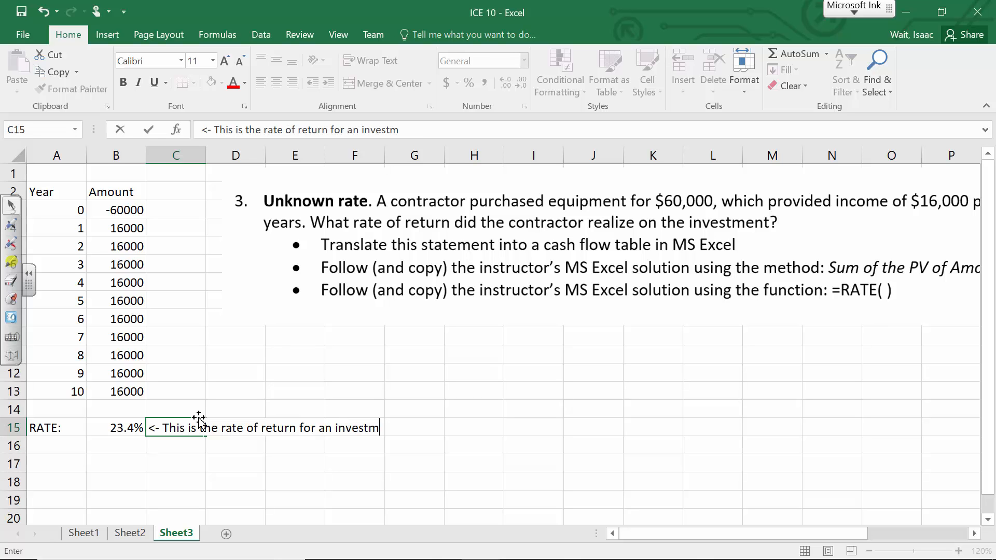
{"action": "type", "text": "ent of $60,0"}
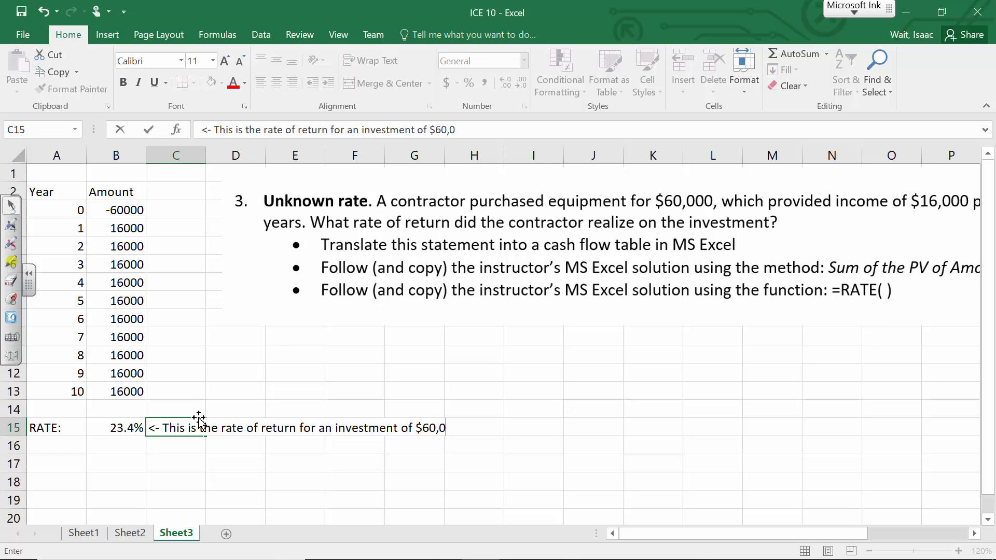
{"action": "type", "text": "00 when there "}
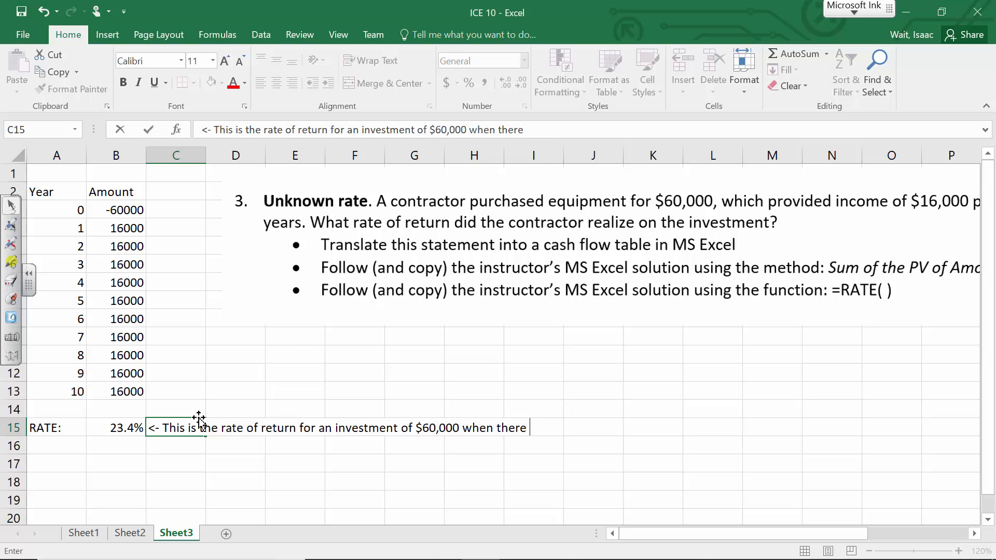
{"action": "type", "text": "are 10 annu"}
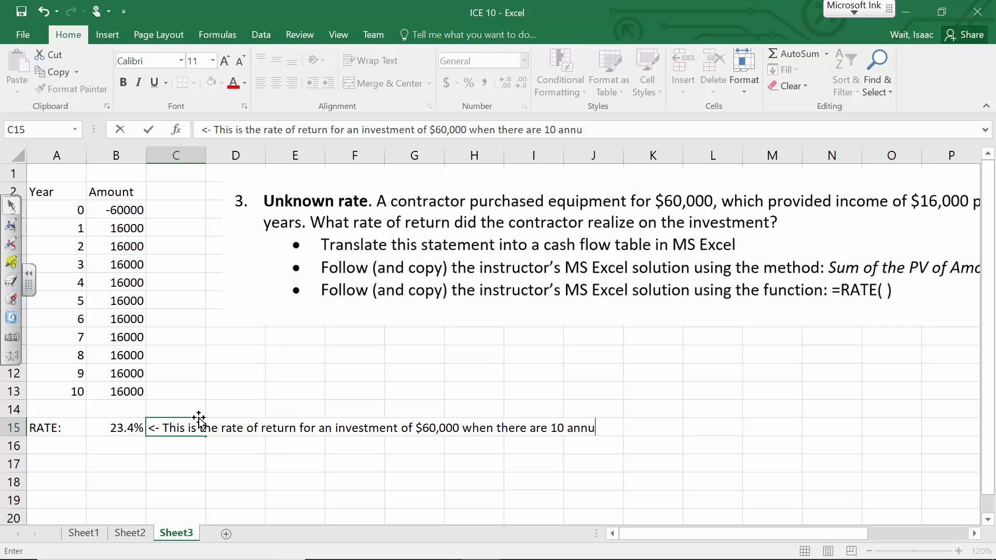
{"action": "type", "text": "al payment ("}
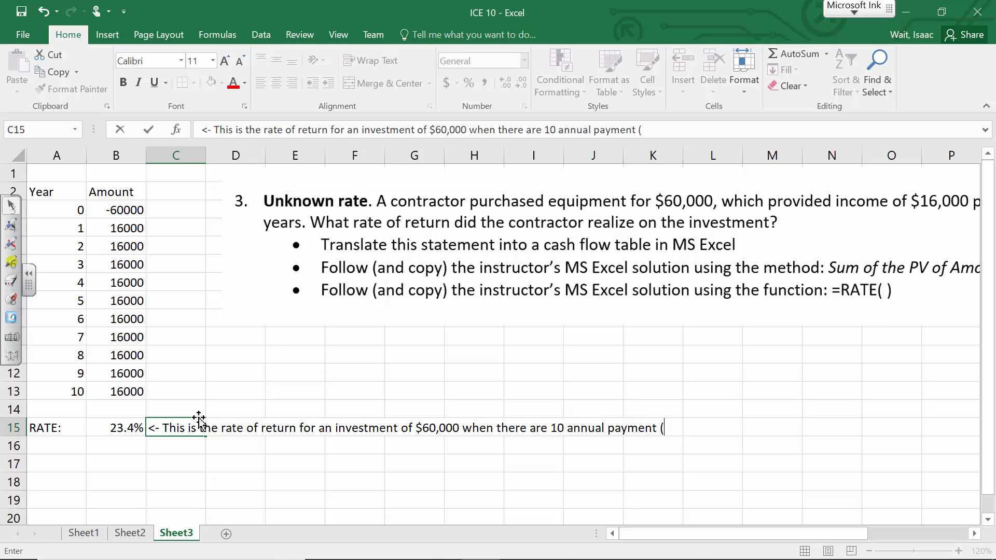
{"action": "type", "text": "inflow) of"}
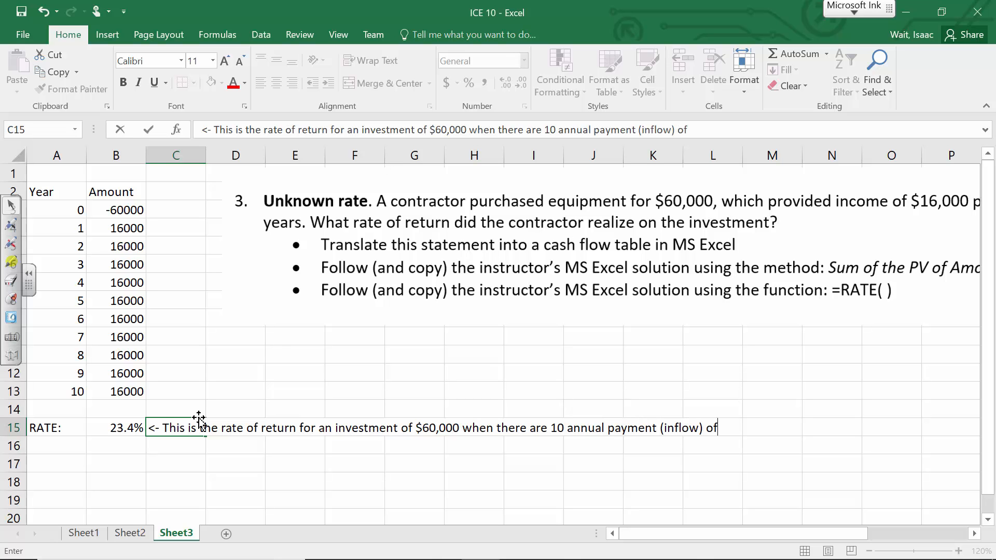
{"action": "type", "text": " $16,000."}
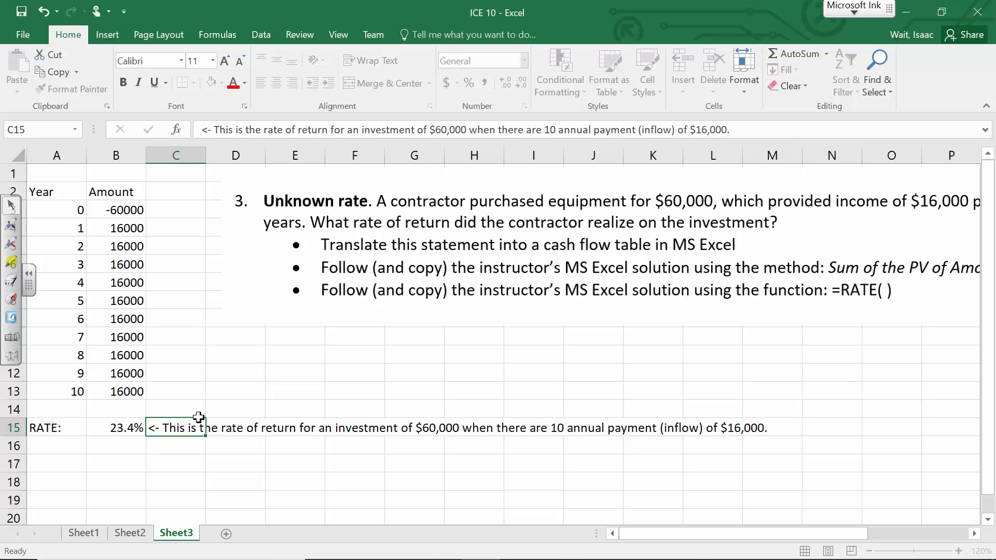
{"action": "key", "text": "Return"}
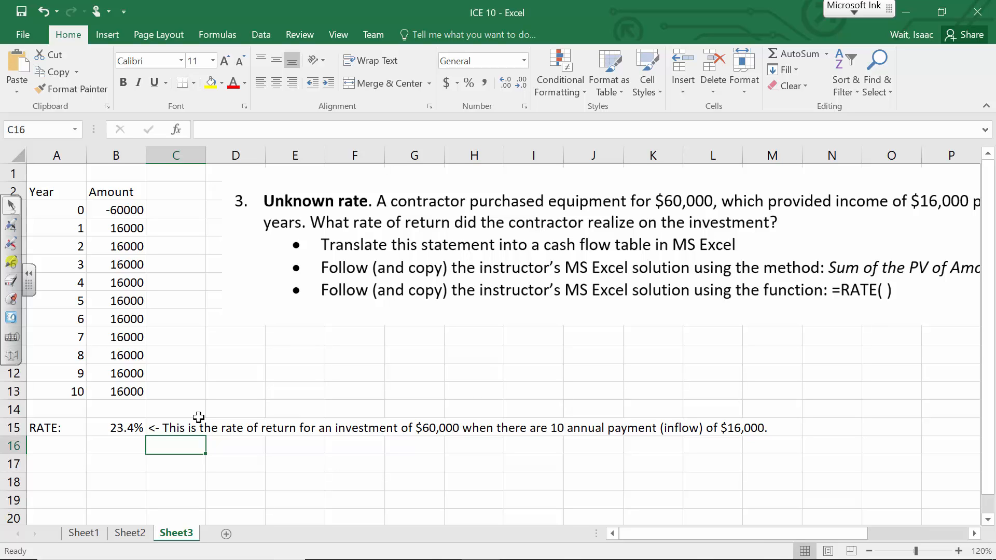
- Open the RATE formula in B15 to review its cell references
{"action": "left_click", "coordinate": [66, 428]}
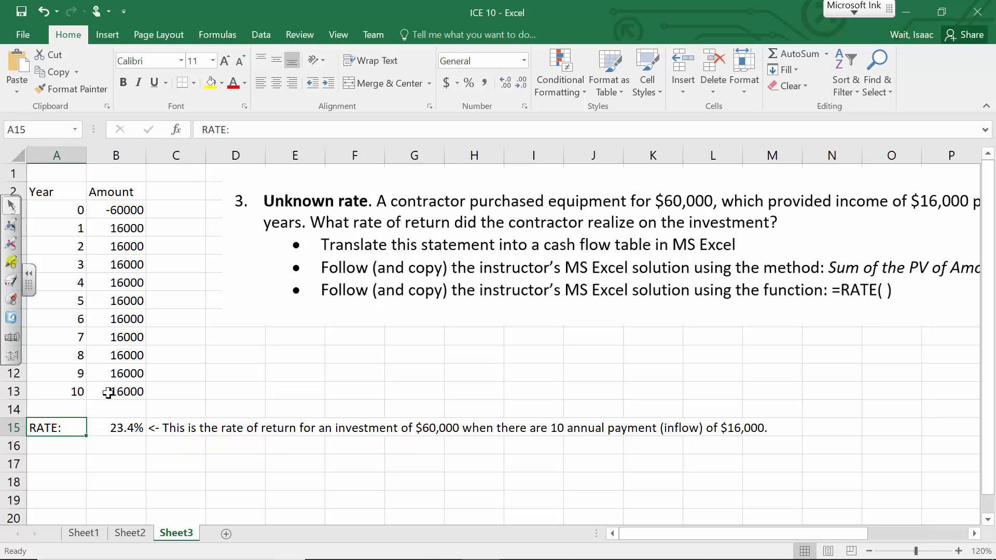
{"action": "left_click", "coordinate": [104, 425]}
{"action": "left_click", "coordinate": [321, 125]}
- Switch to PowerPoint and display the 6 February 2019 – Class 10 announcements slide
{"action": "mouse_move", "coordinate": [456, 558]}
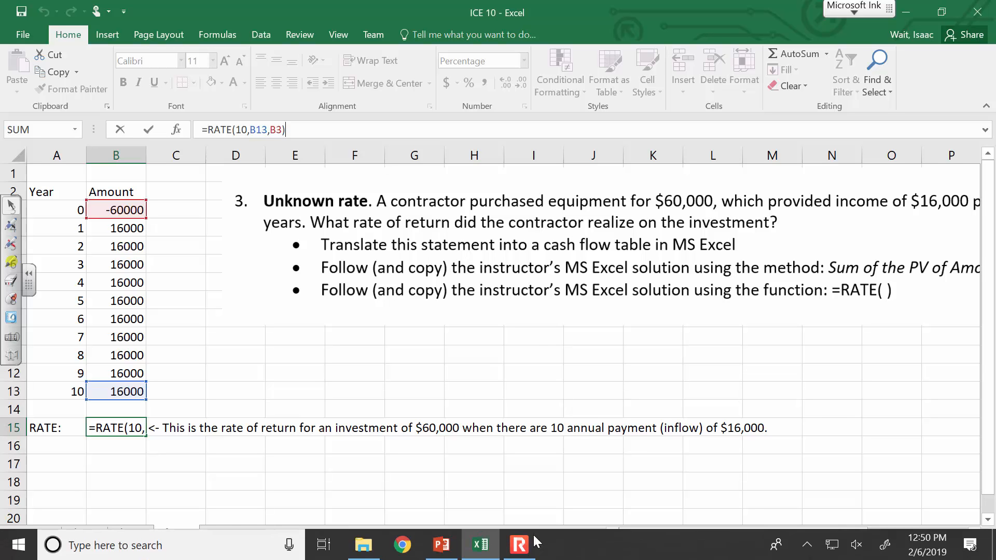
{"action": "left_click", "coordinate": [441, 545]}
{"action": "left_click", "coordinate": [120, 322]}
{"action": "scroll", "coordinate": [119, 321], "scroll_direction": "up", "scroll_amount": 8}
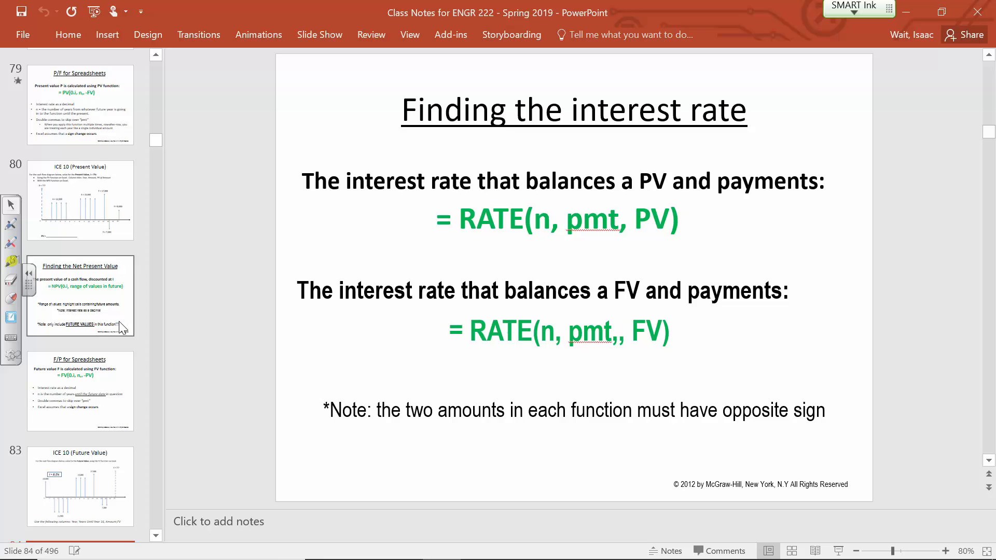
{"action": "scroll", "coordinate": [113, 310], "scroll_direction": "up", "scroll_amount": 1}
{"action": "left_click", "coordinate": [88, 253]}
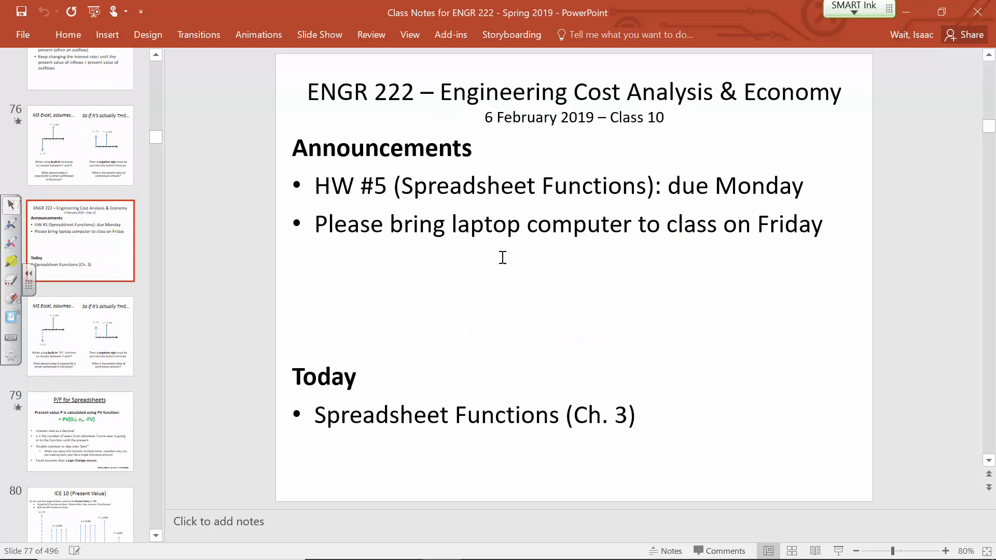